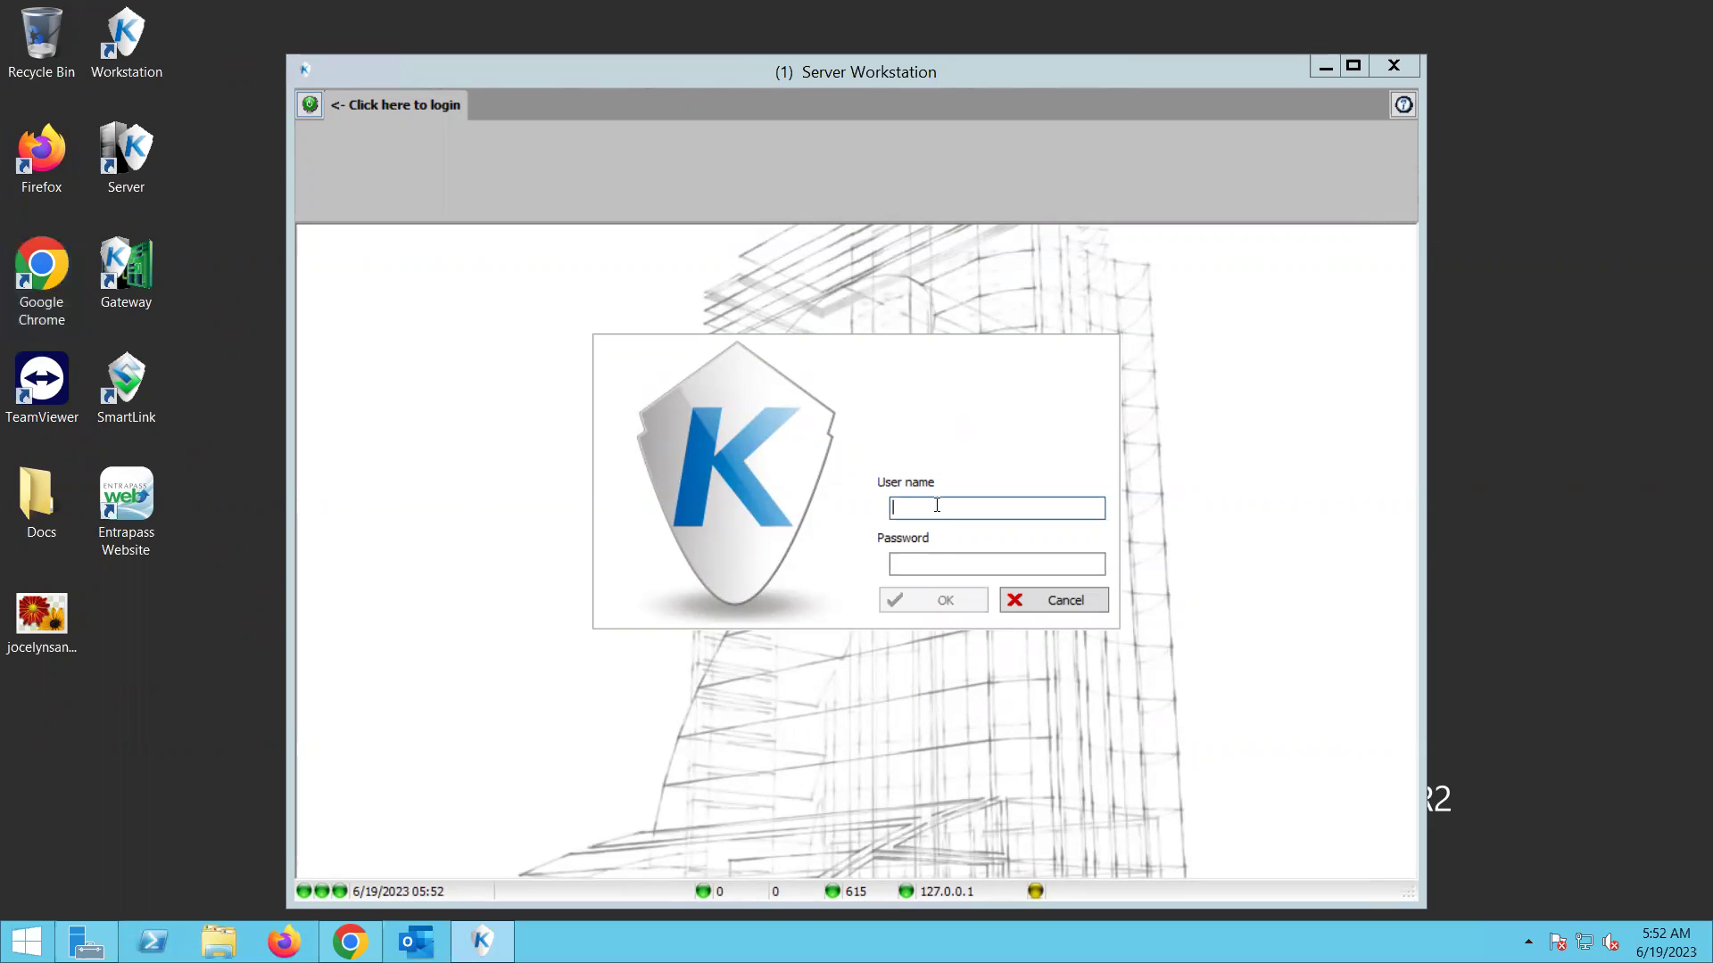
Log in to the Server Workstation with the installer's user name and password, and dismiss the login message.
text(kantech)
click(996, 564)
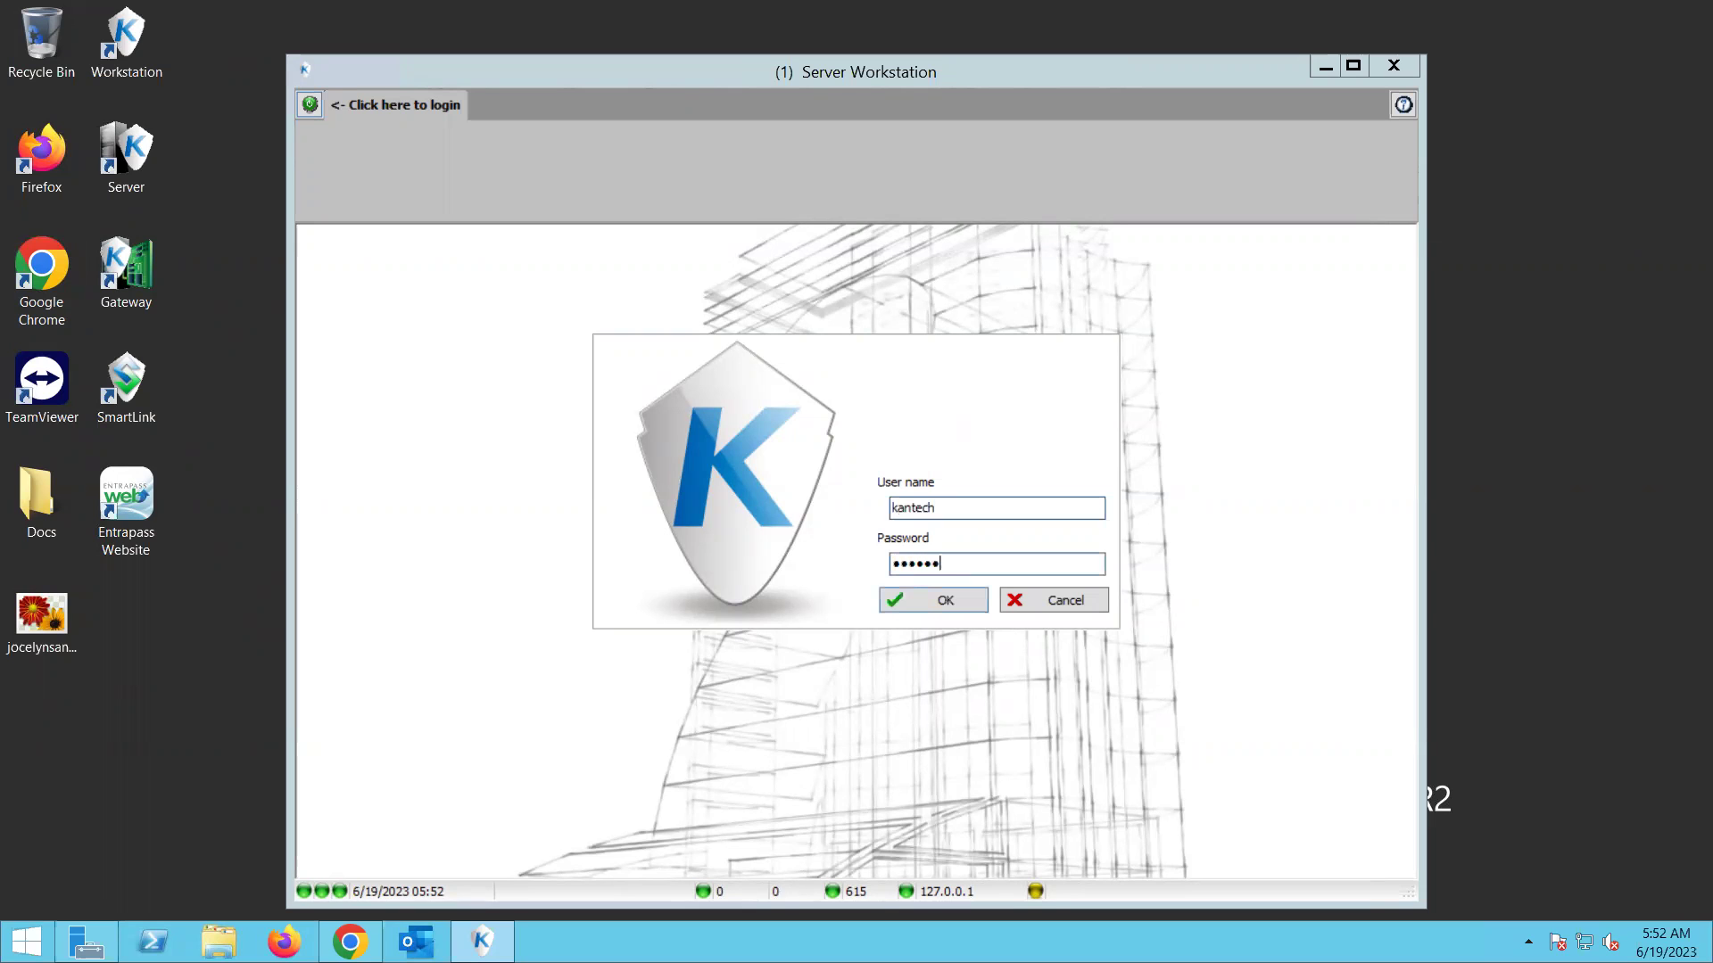
key(Return)
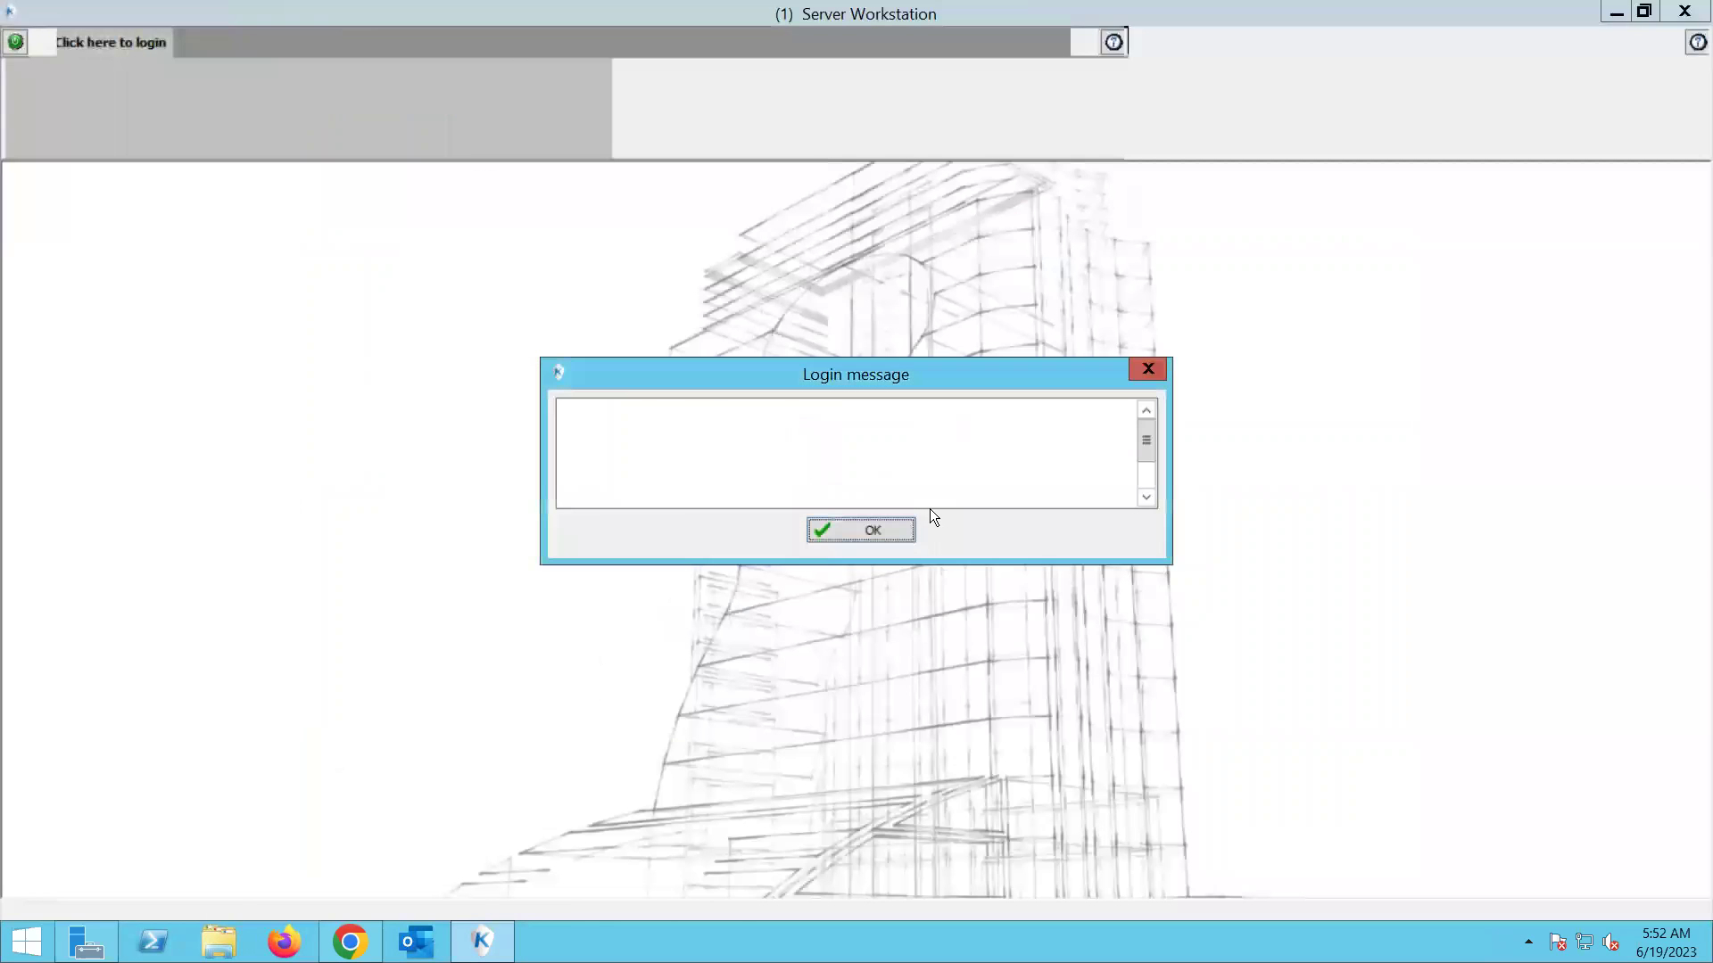
click(866, 532)
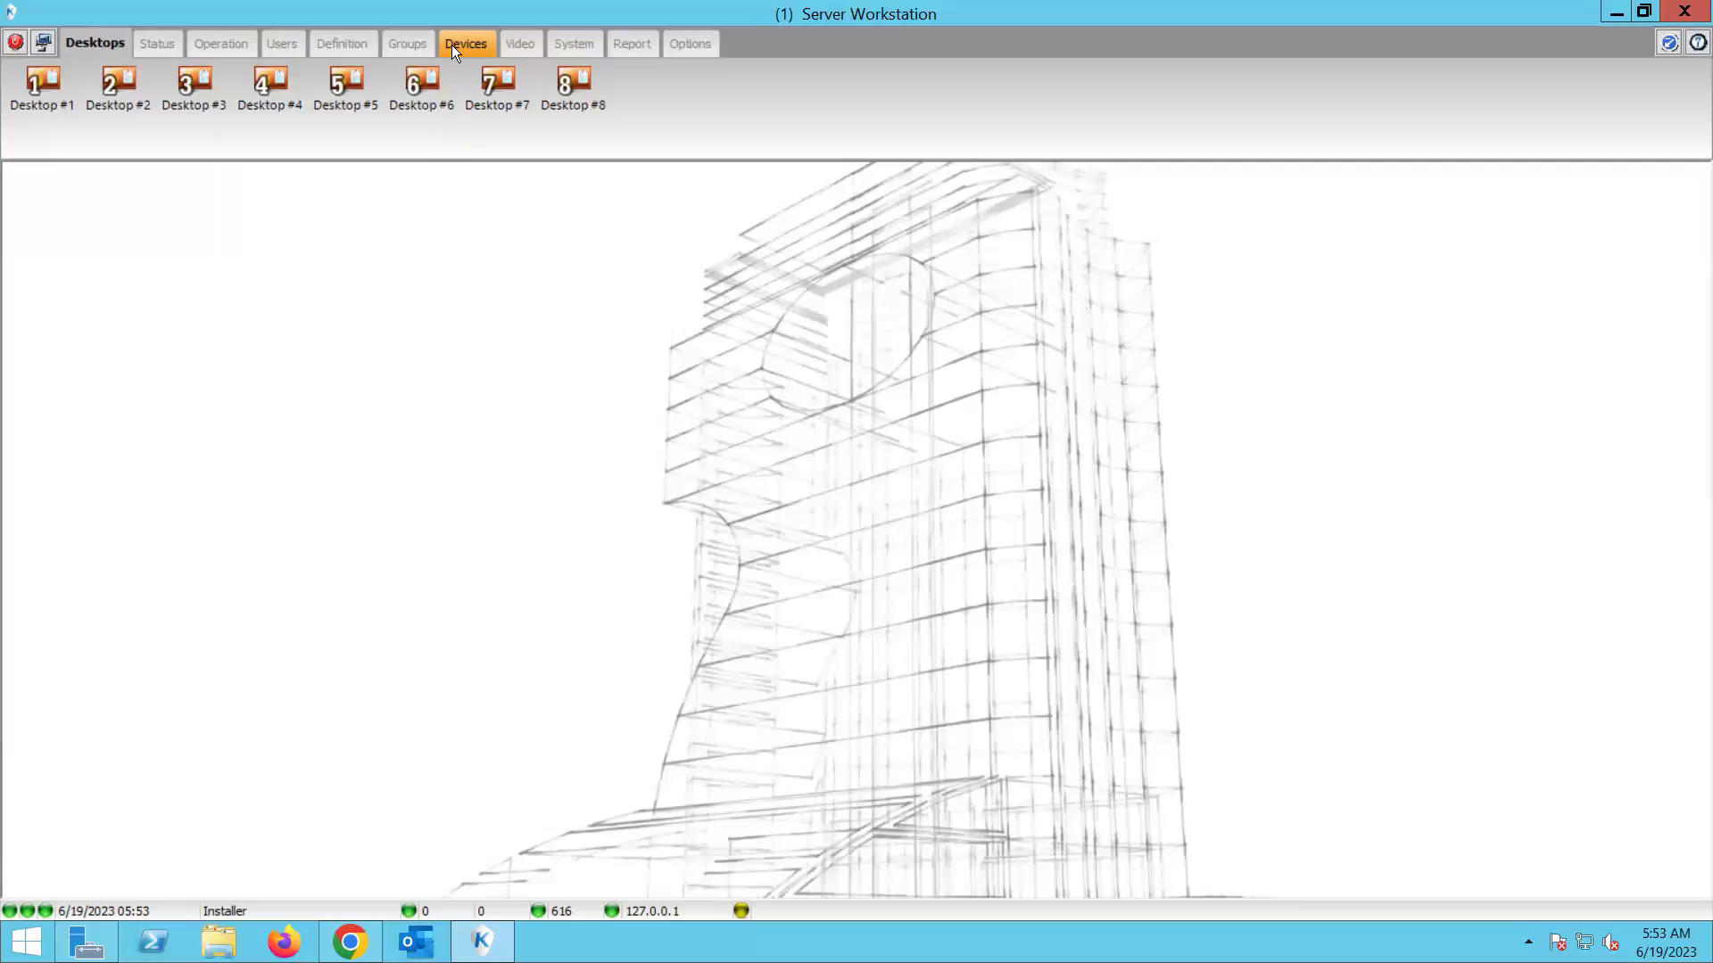
Open the Application status list from the Status tools, expand and collapse SmartLink's details, then close it.
click(161, 41)
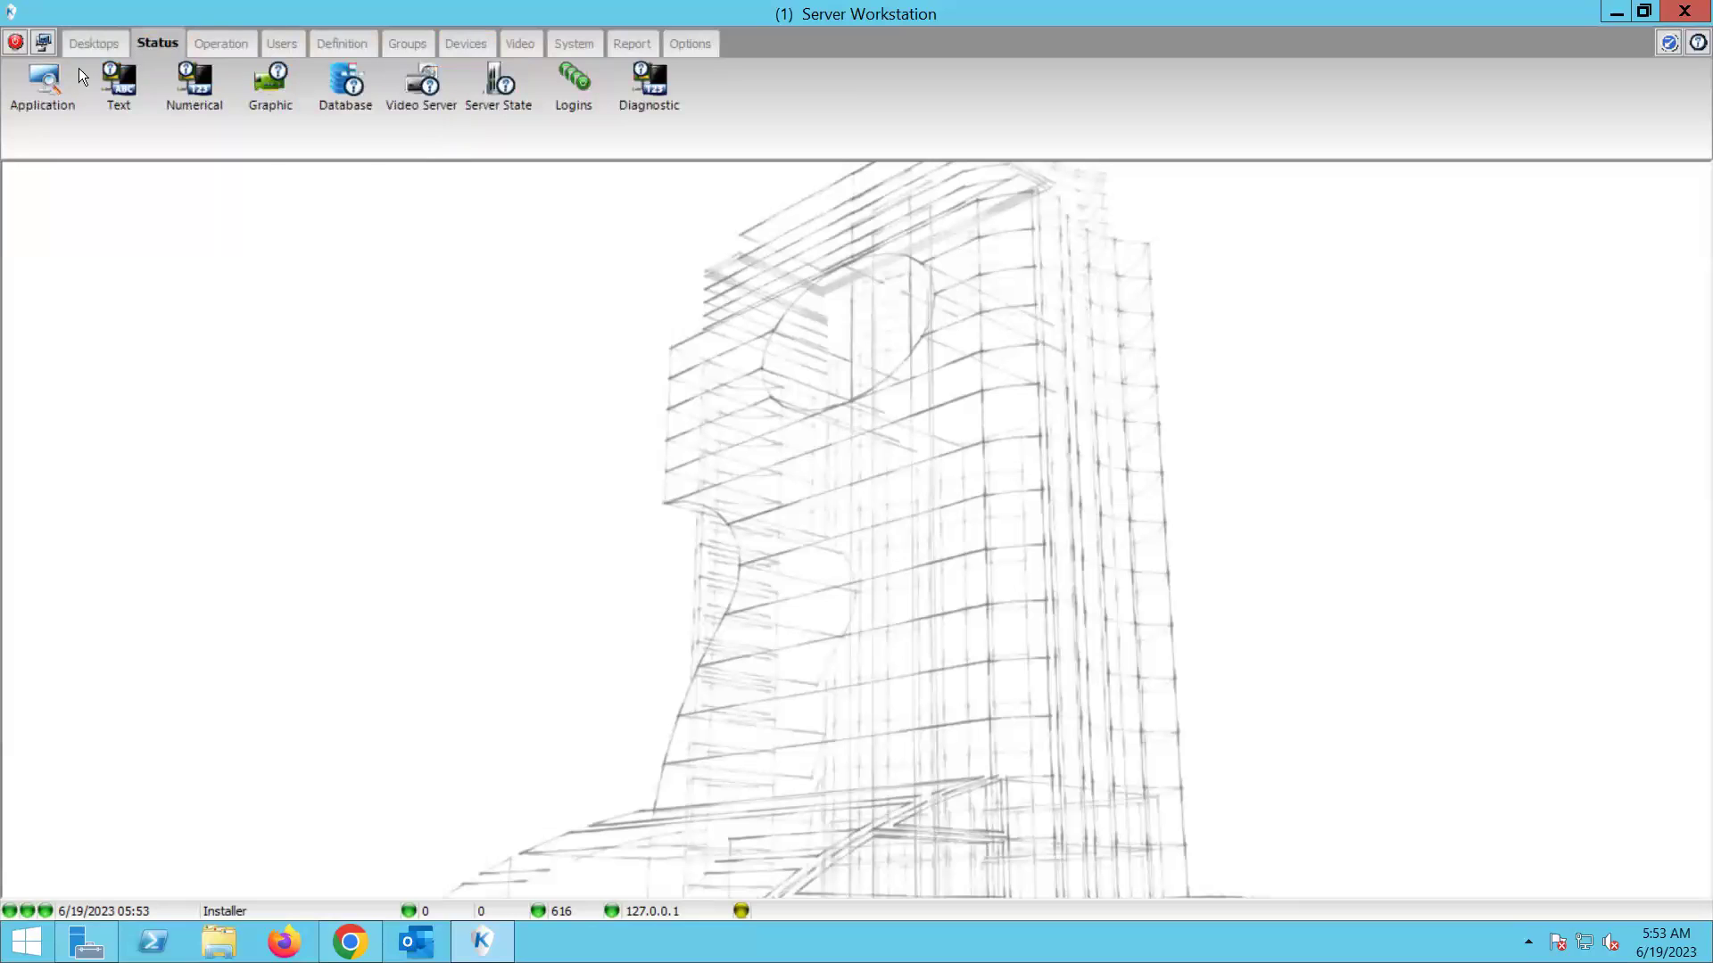
click(34, 89)
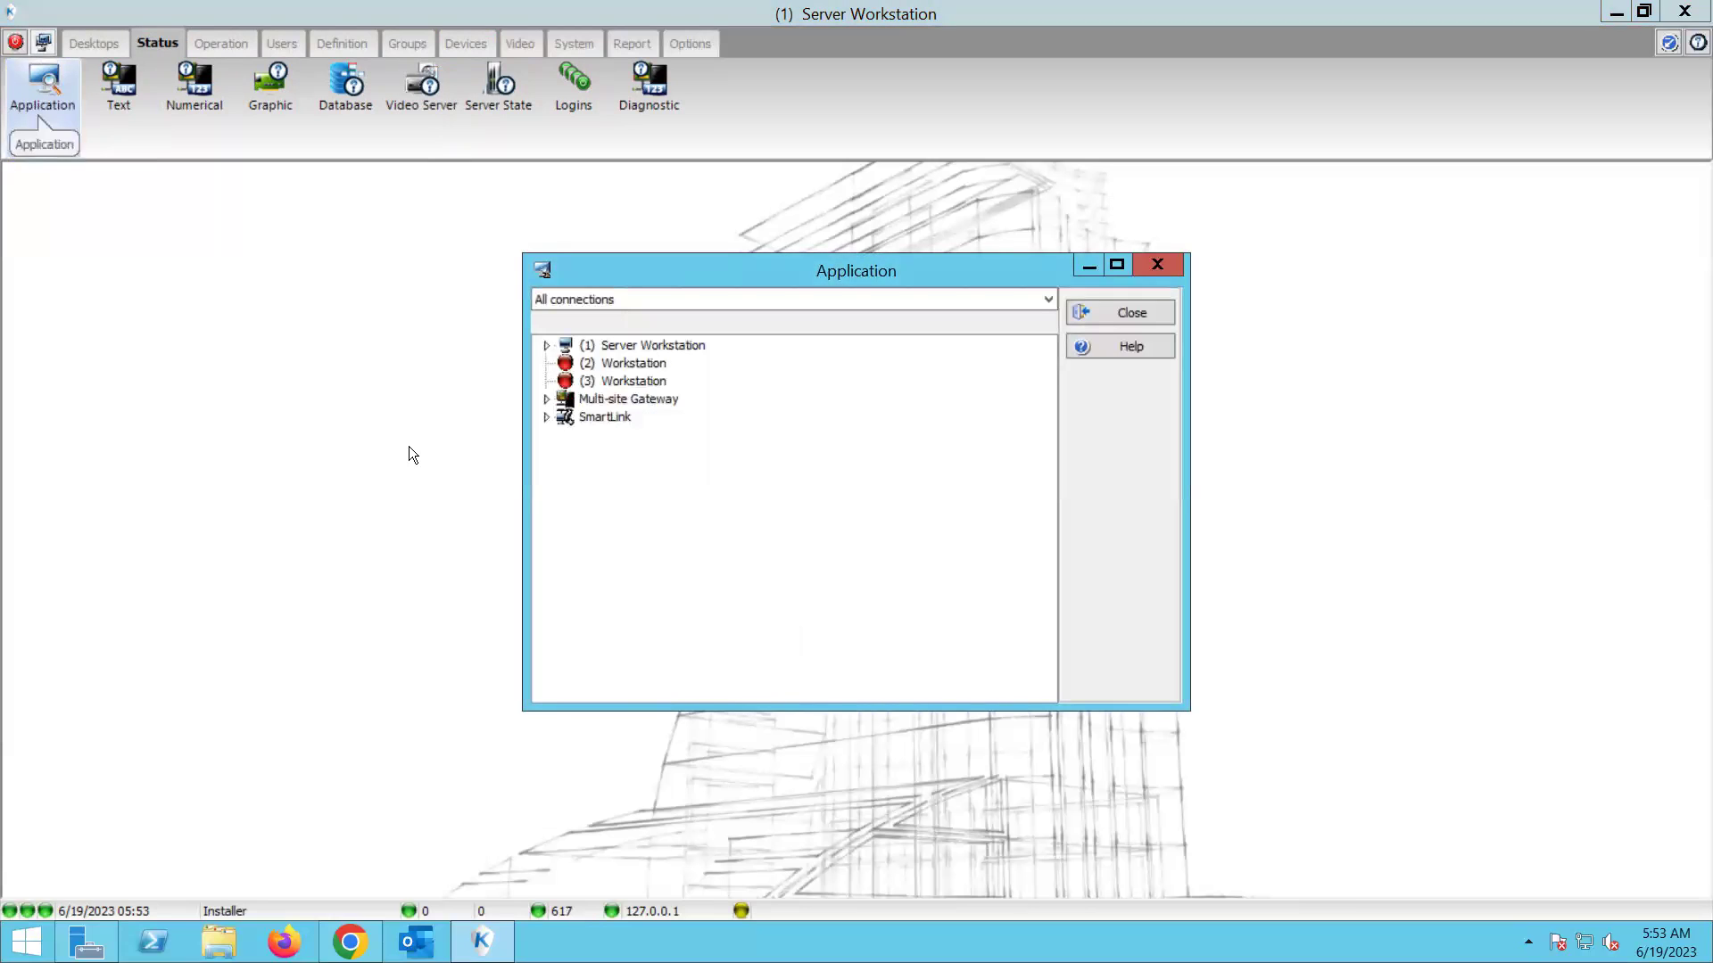
click(542, 416)
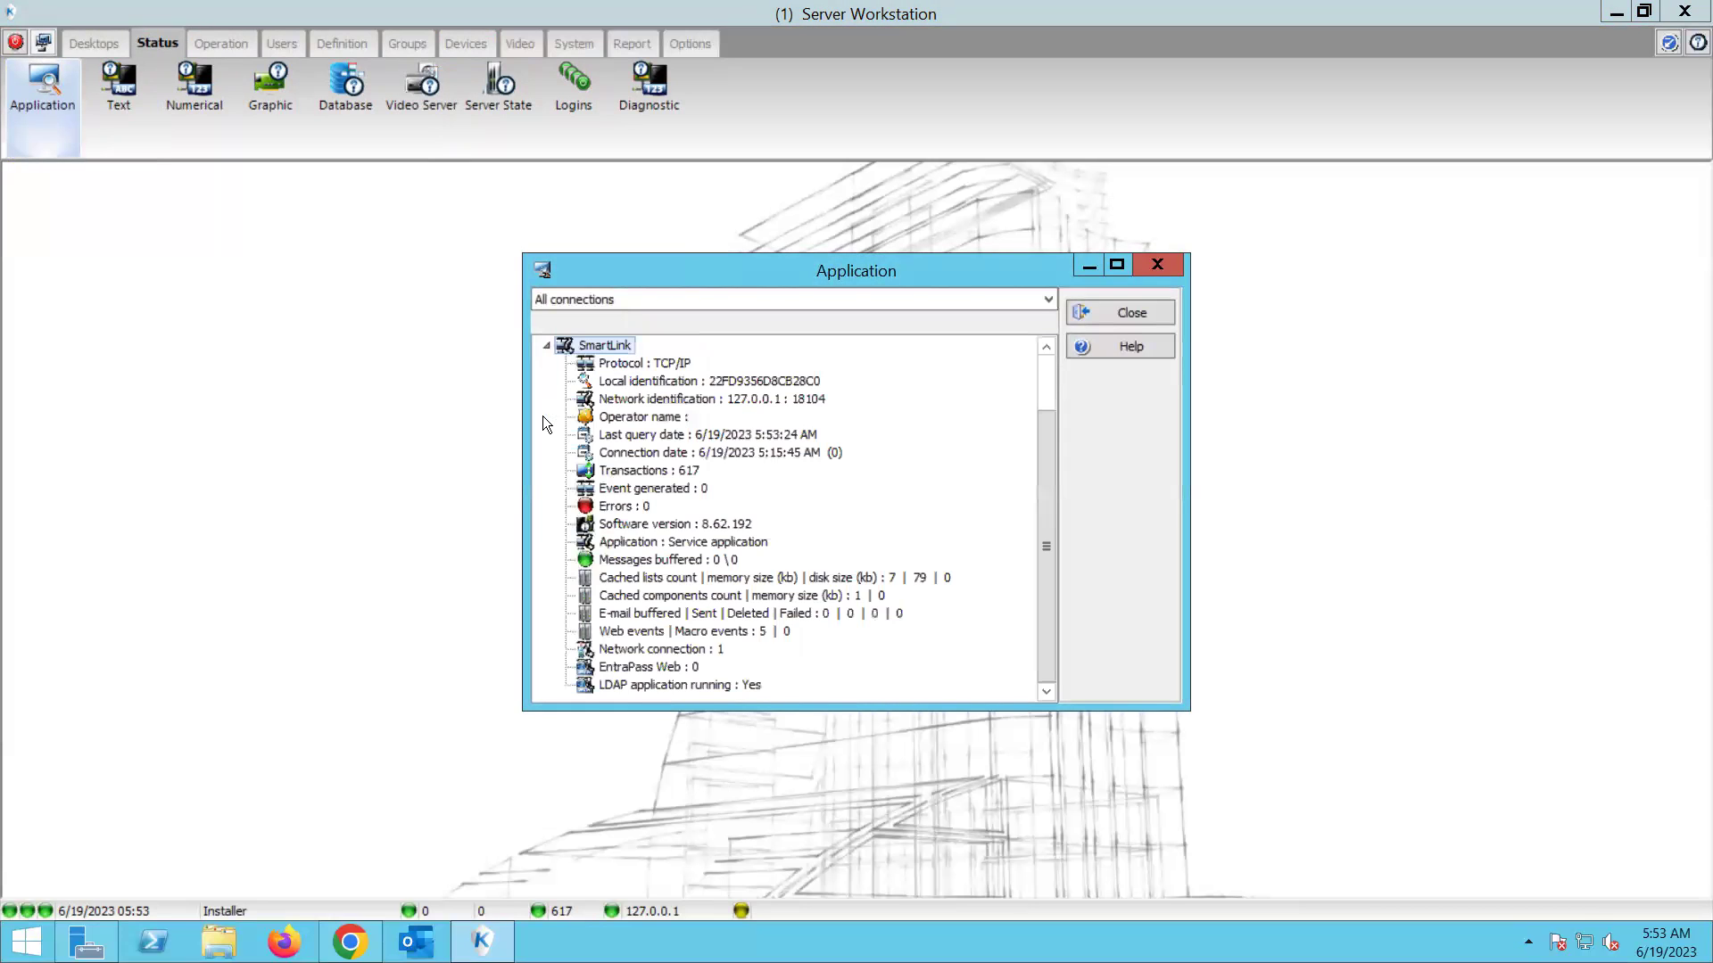
click(547, 347)
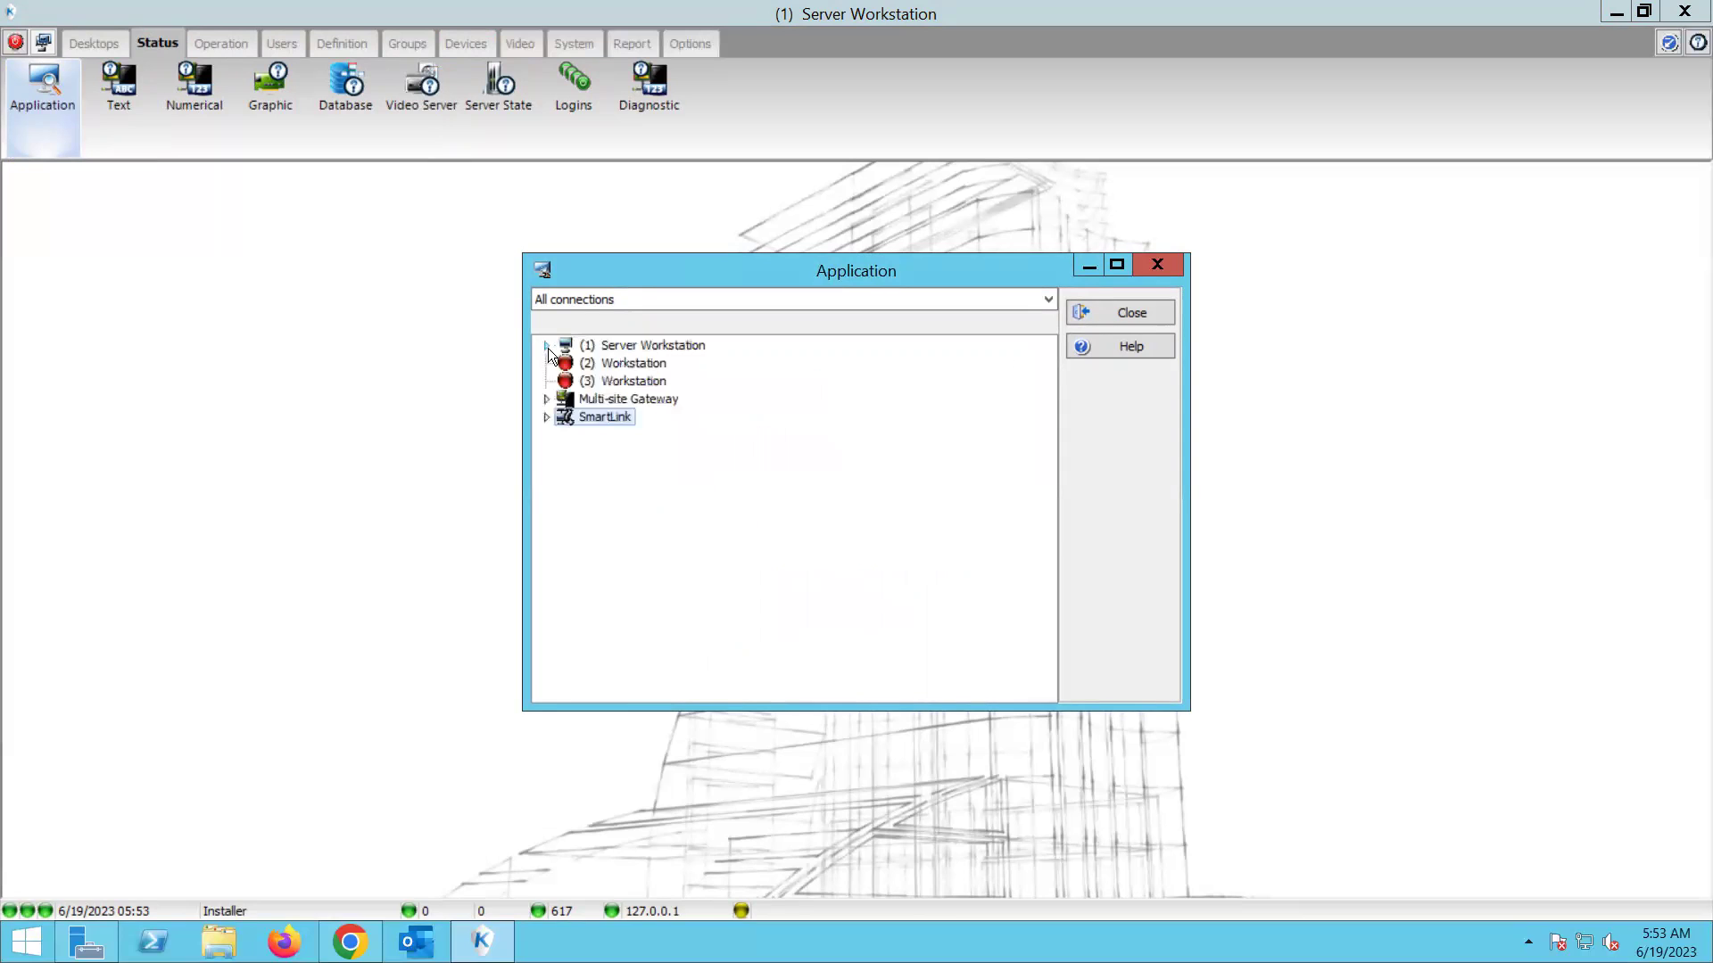
click(1156, 311)
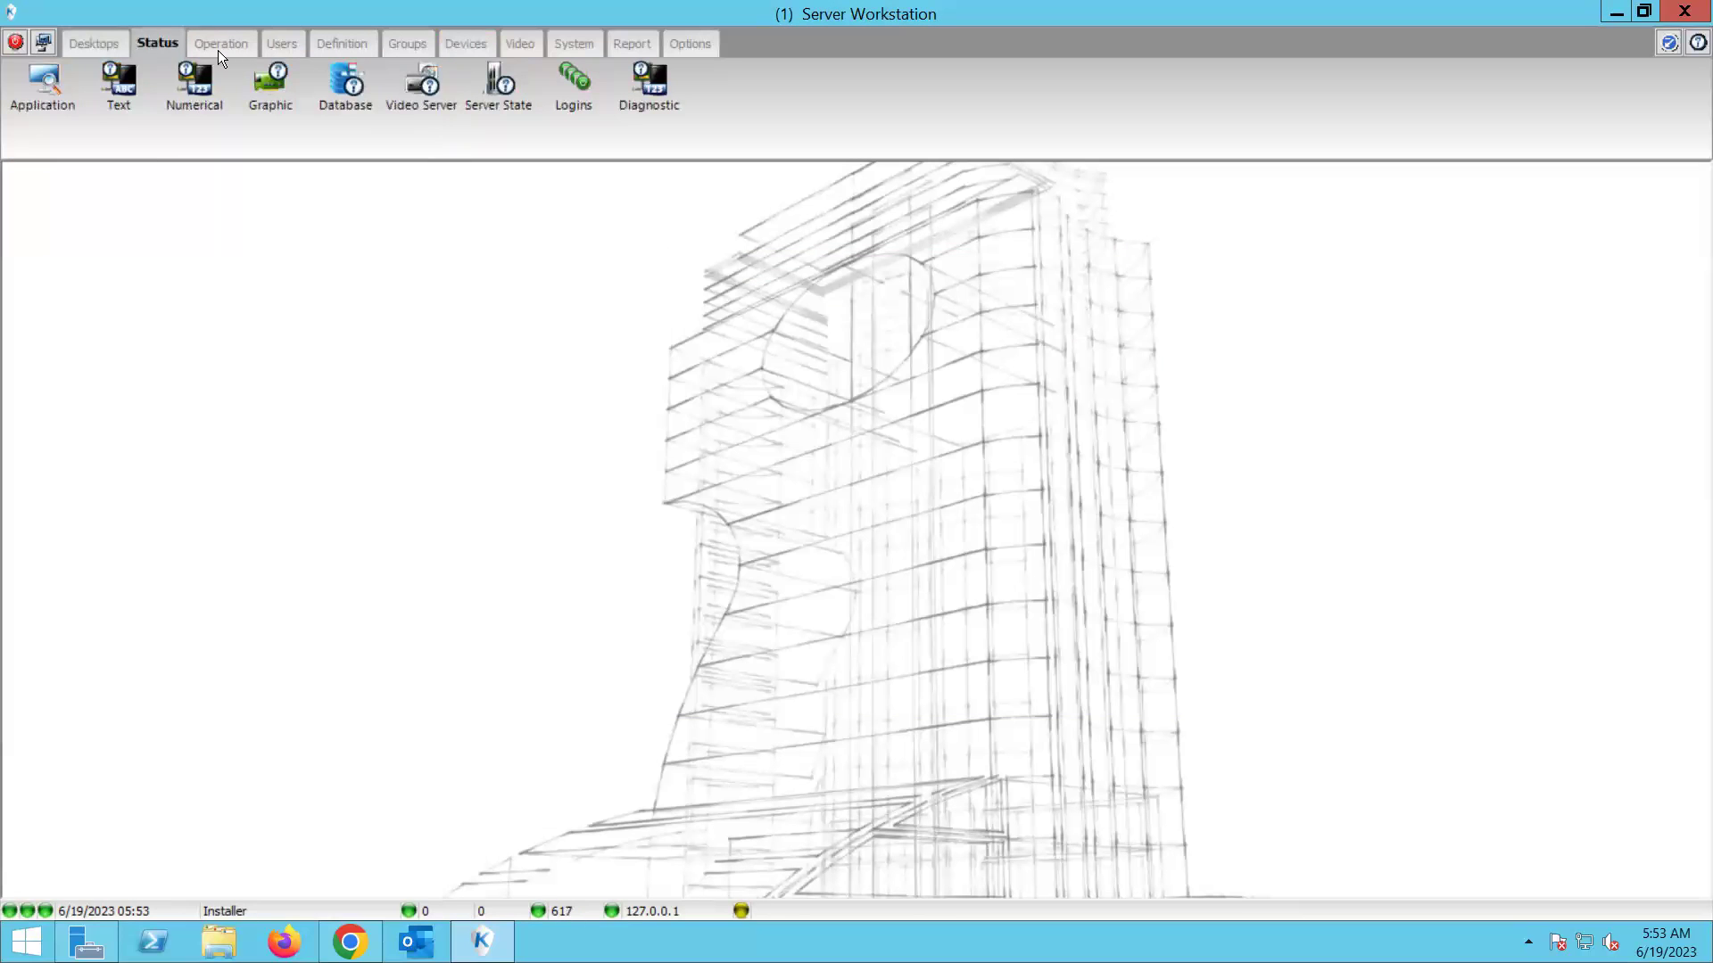
Reopen the Application status list, select Workstations (2) and (3), recheck SmartLink's details, and close it.
click(53, 110)
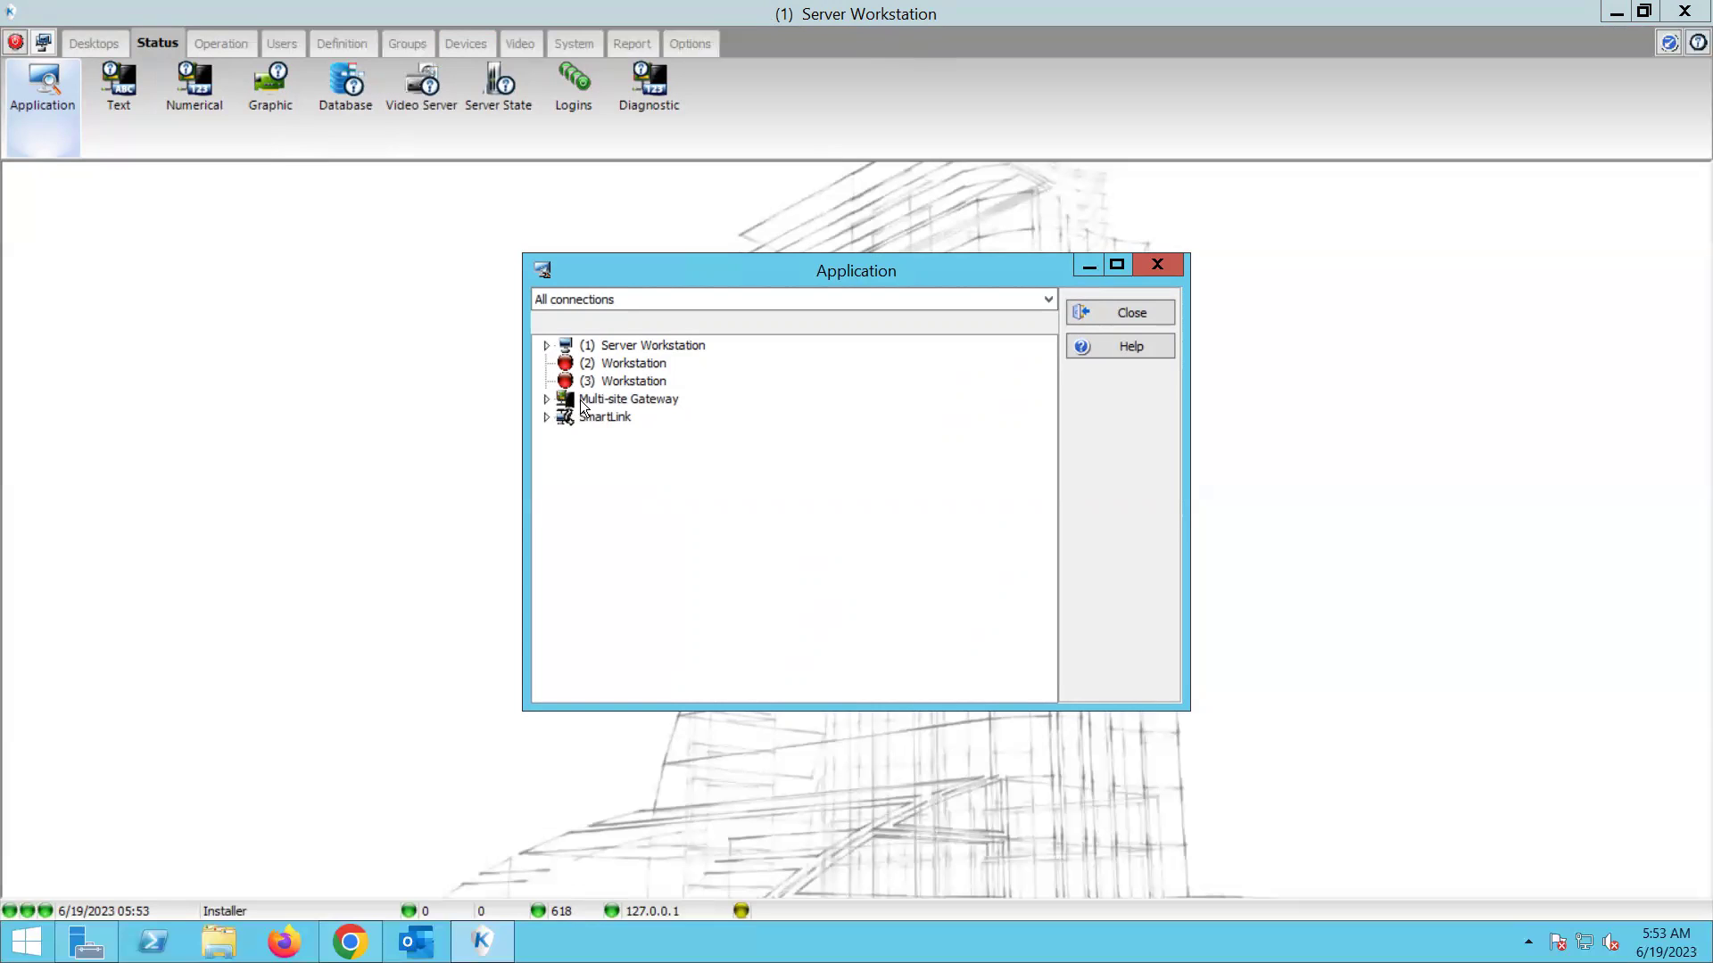
click(616, 364)
click(612, 381)
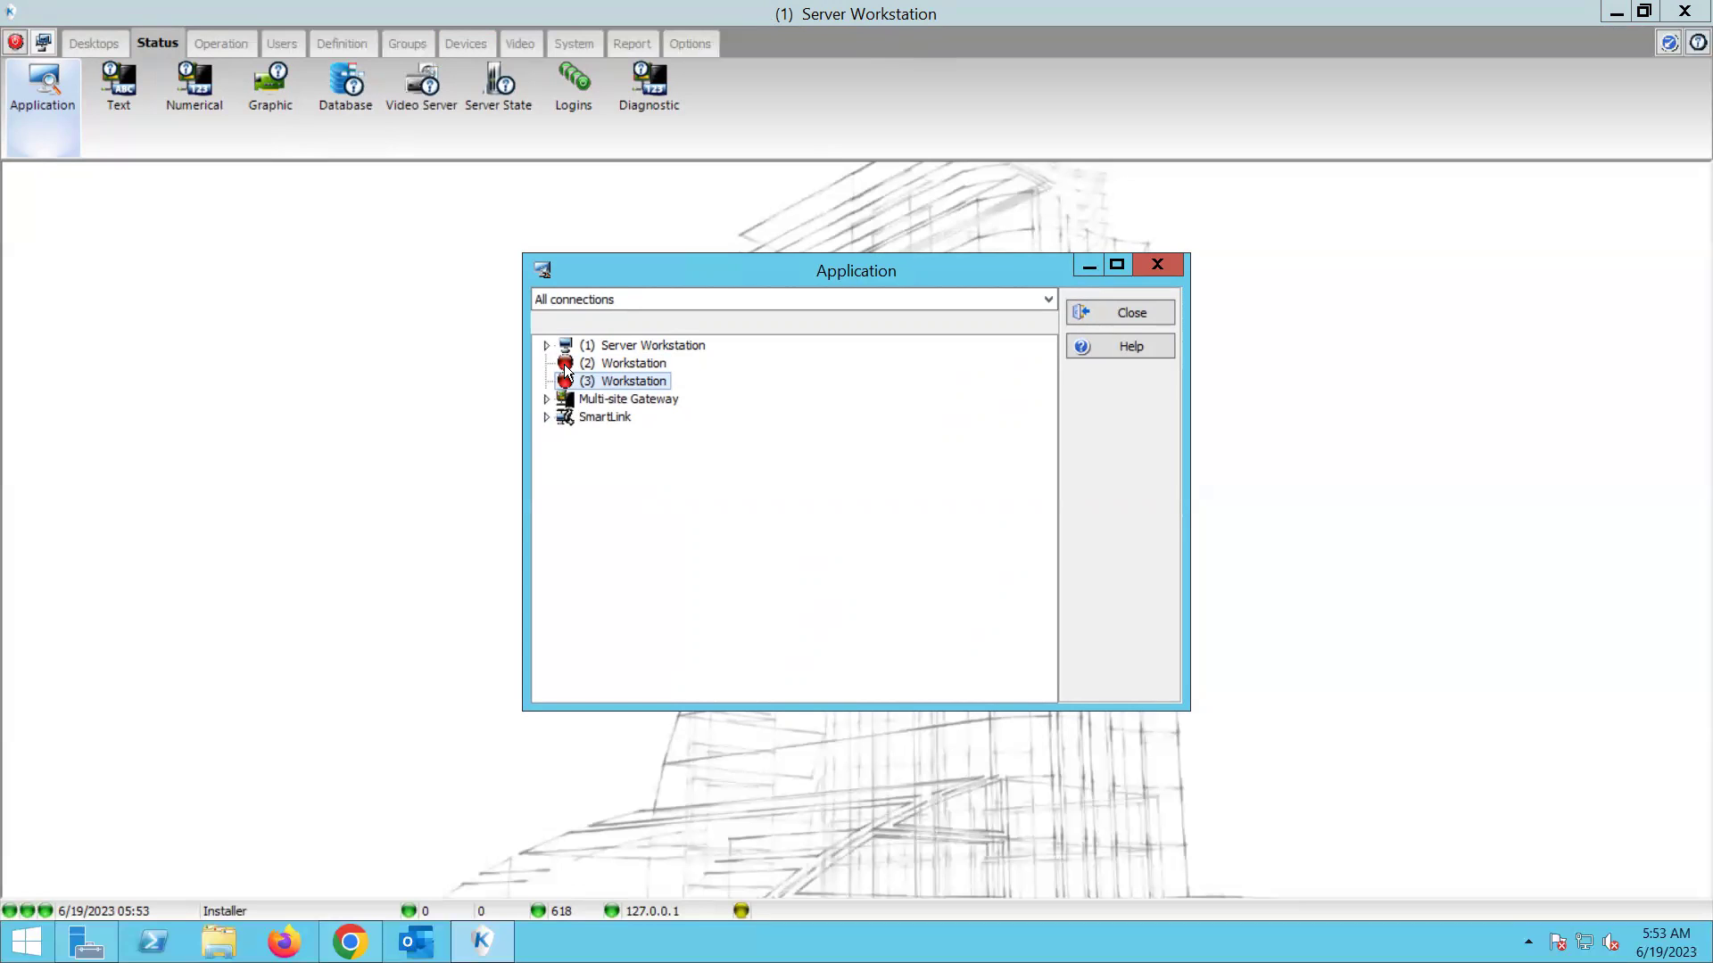
click(547, 417)
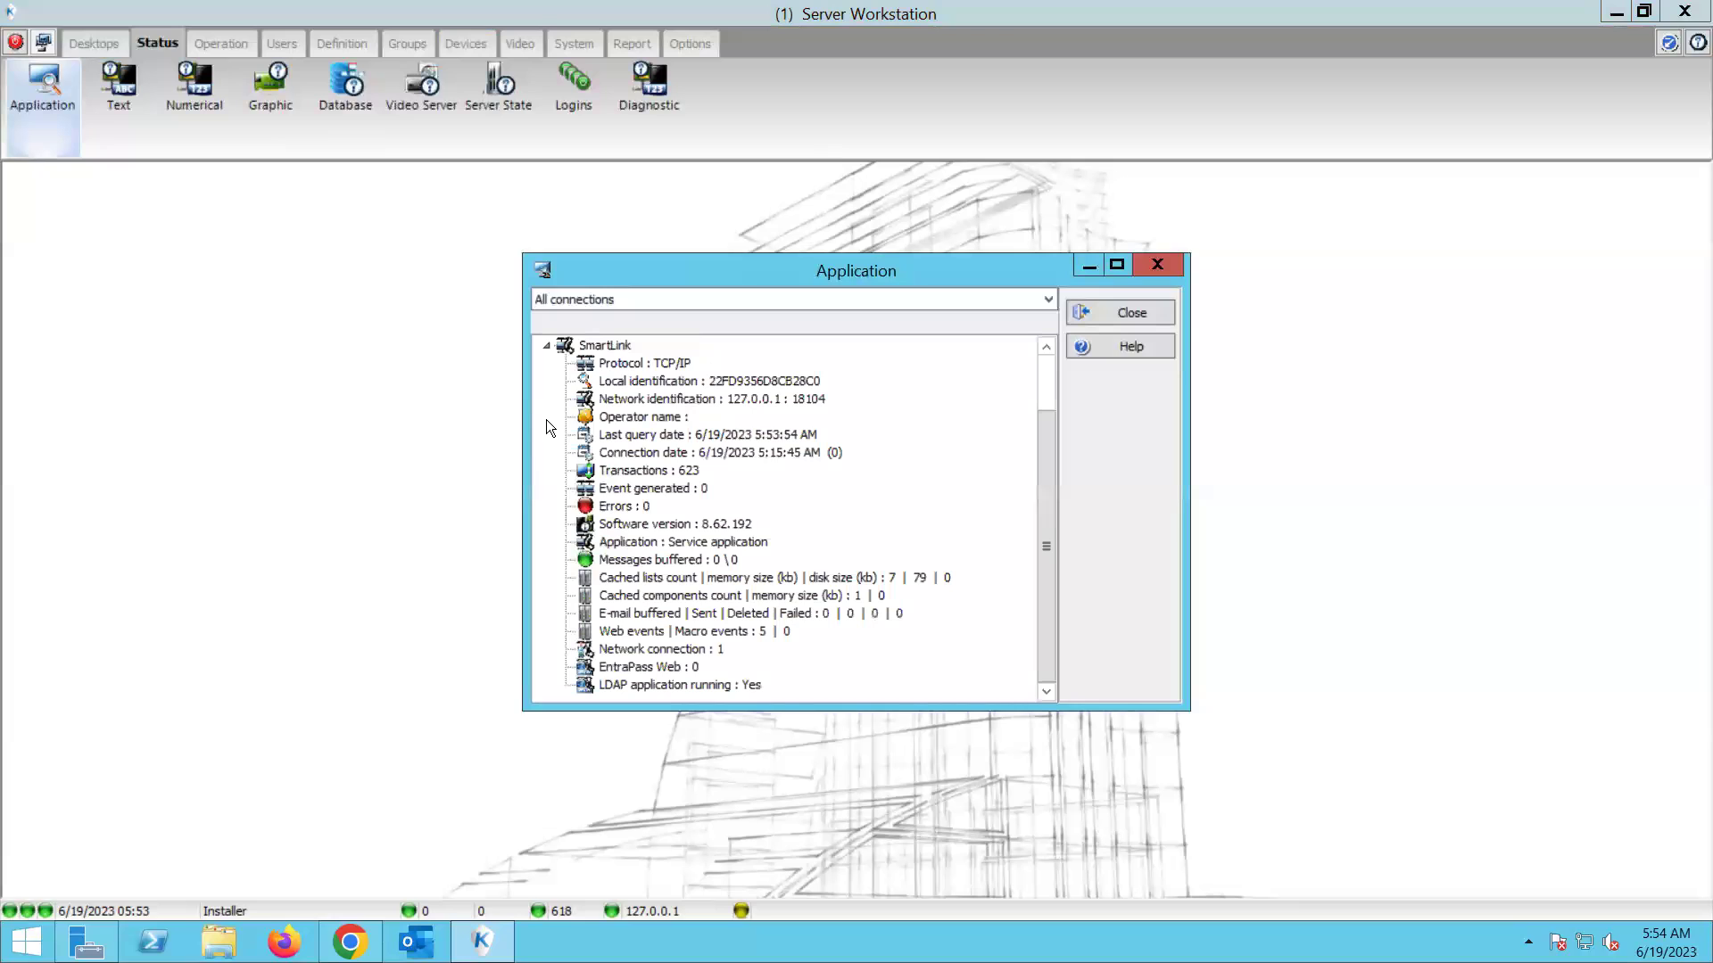
click(547, 345)
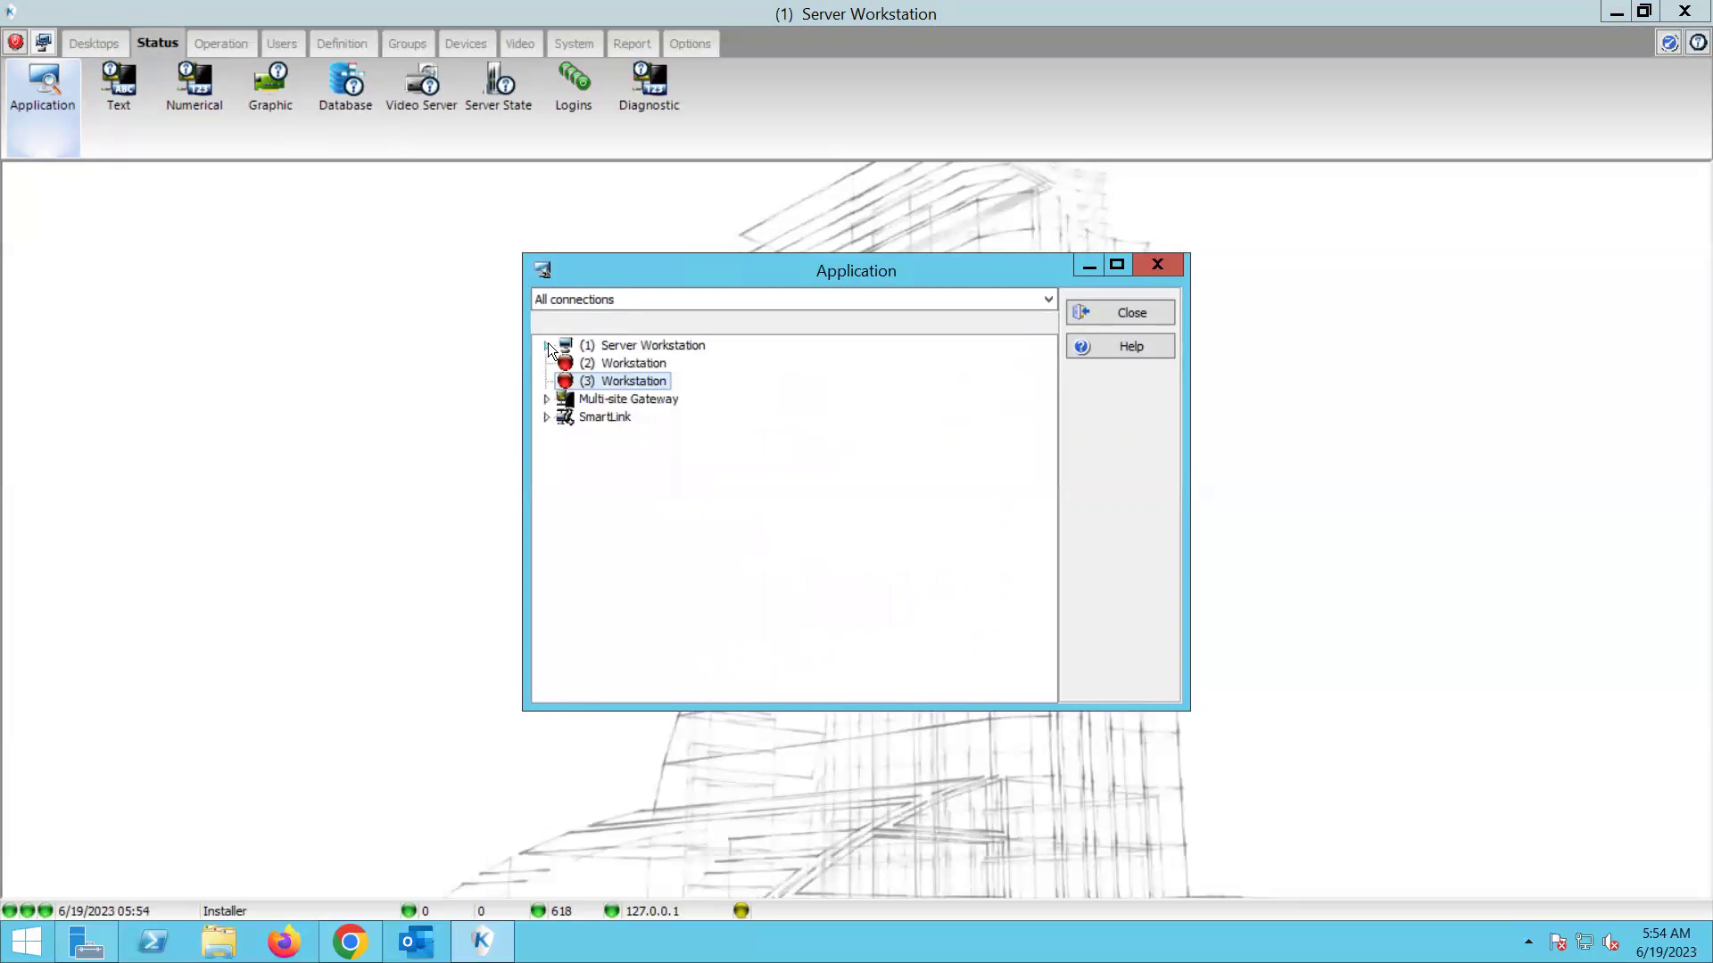
click(1112, 314)
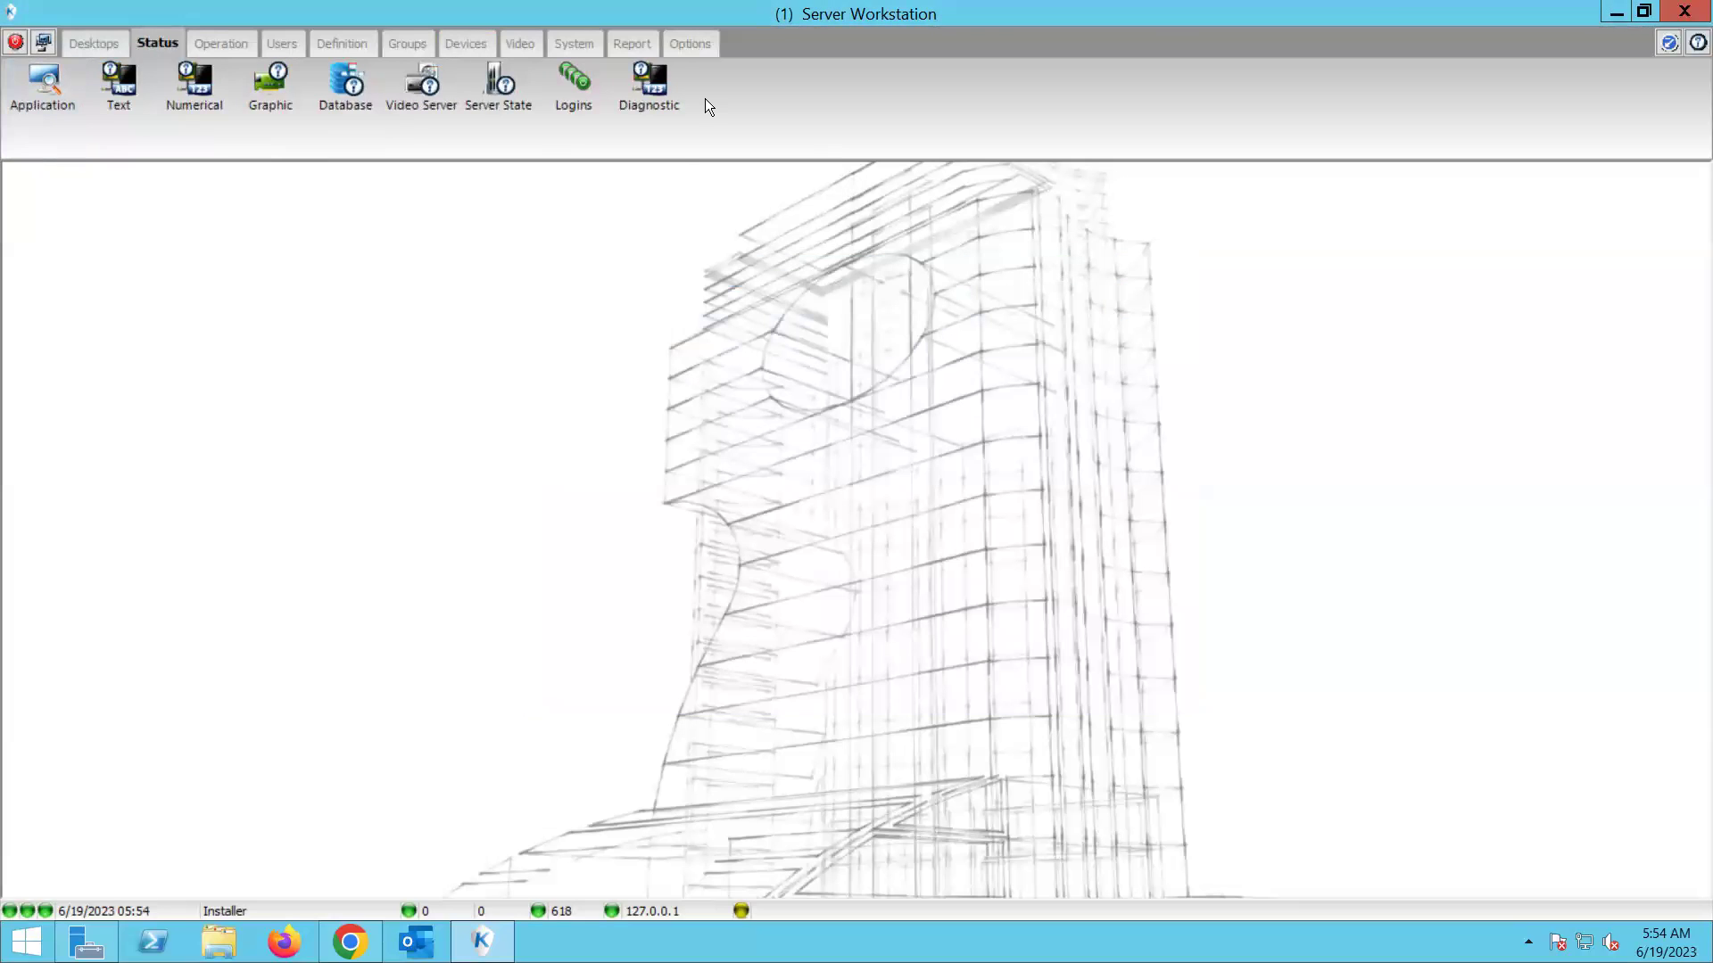
Open the SmartLink application definition under Devices > Application to its Web Service settings.
click(461, 42)
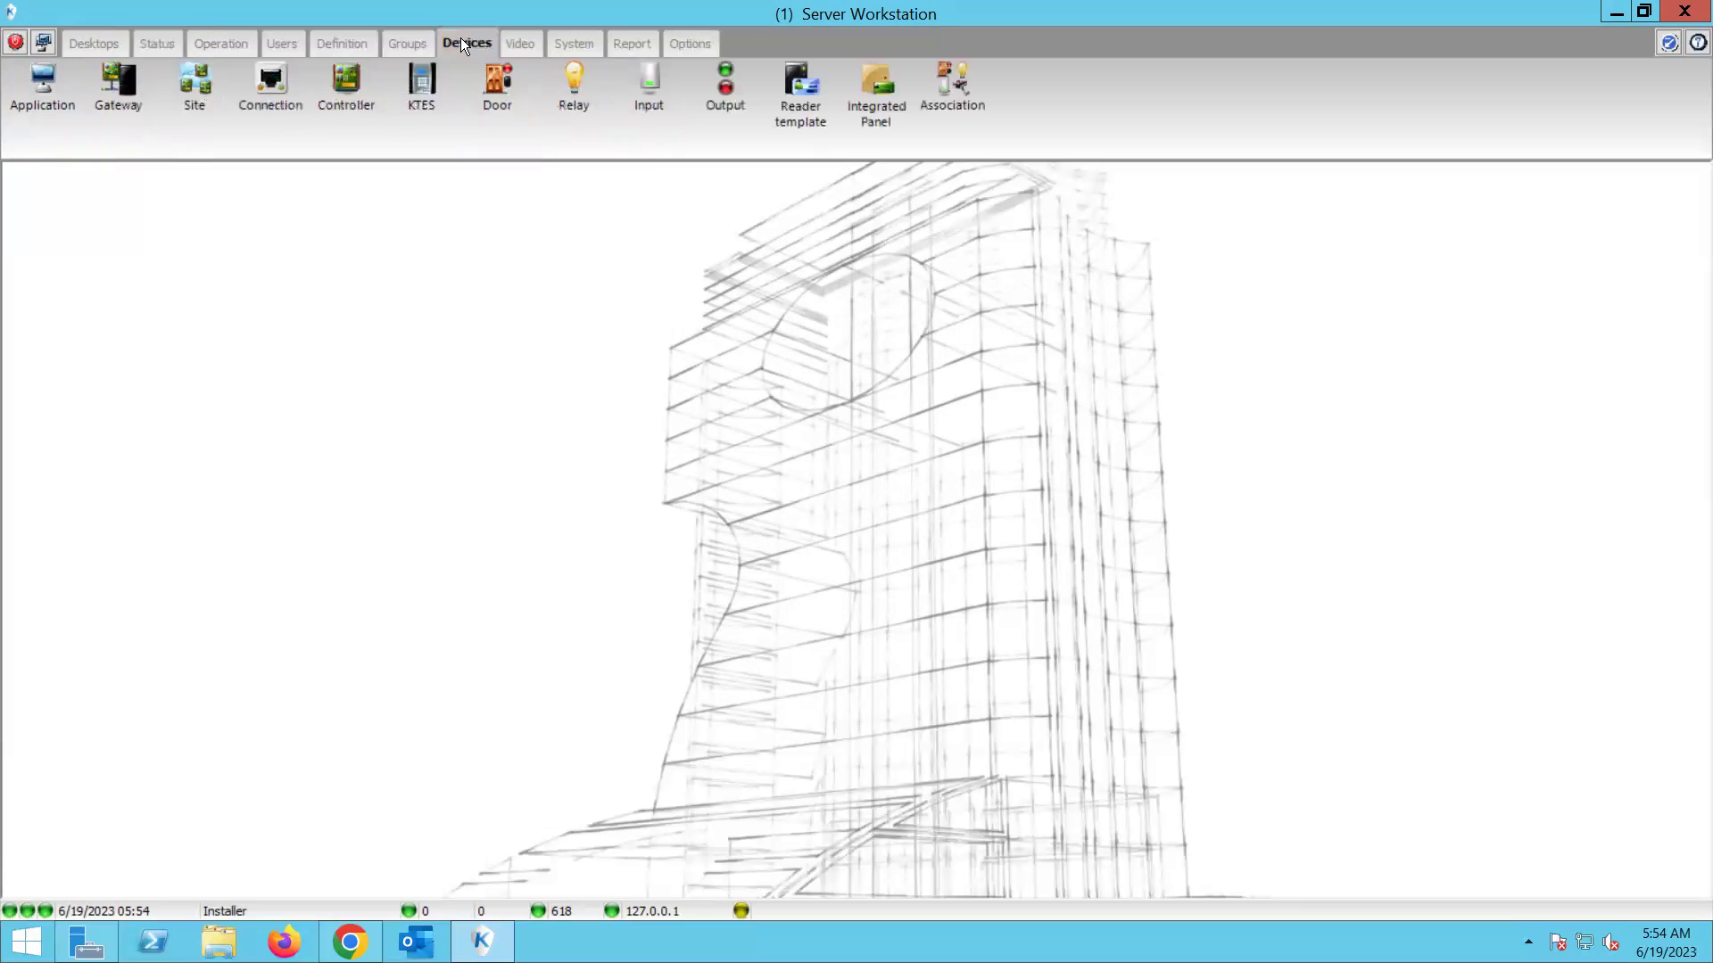
click(42, 85)
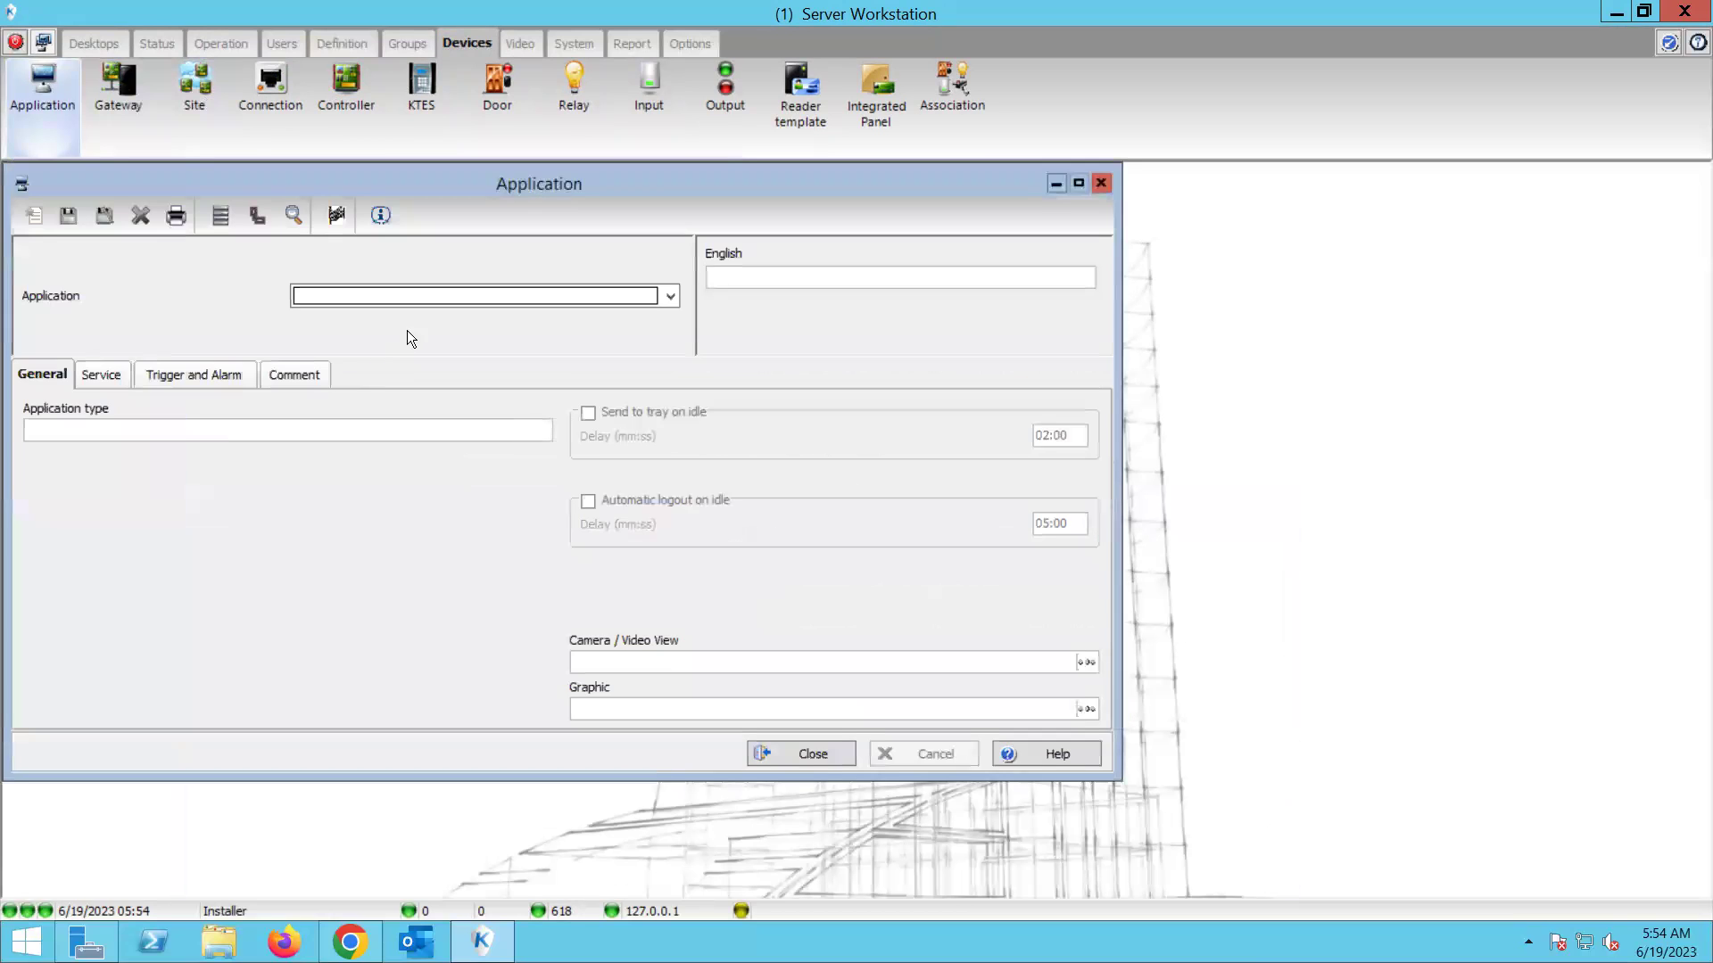
click(450, 295)
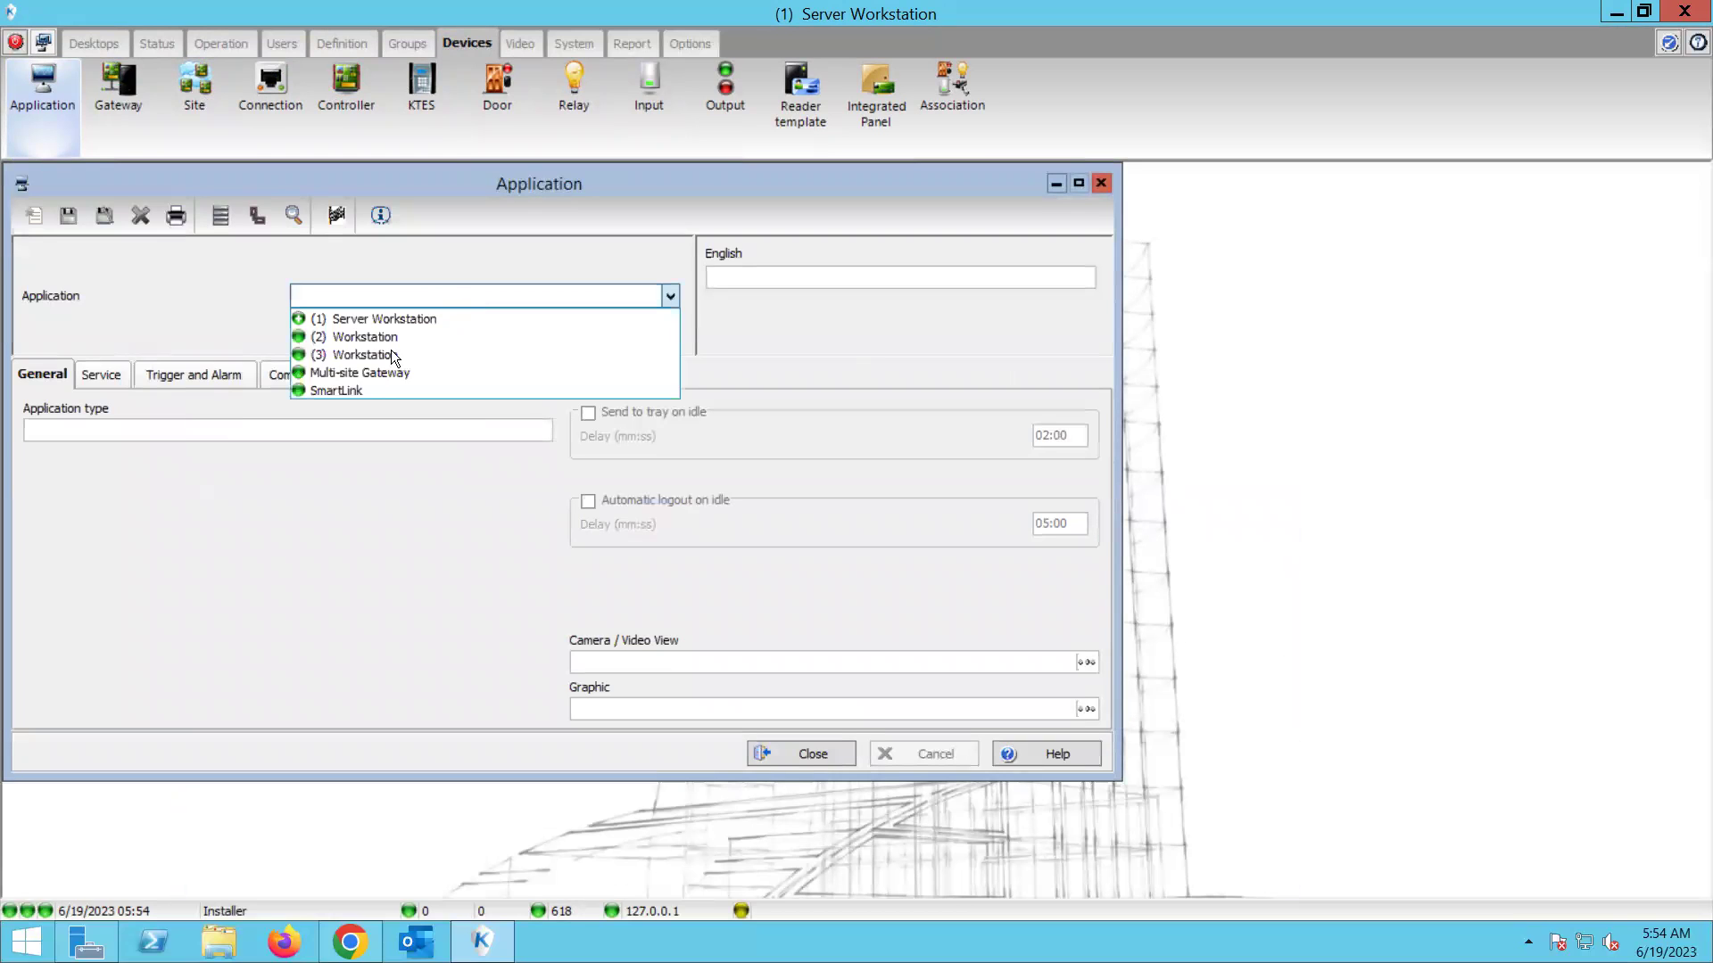
click(344, 391)
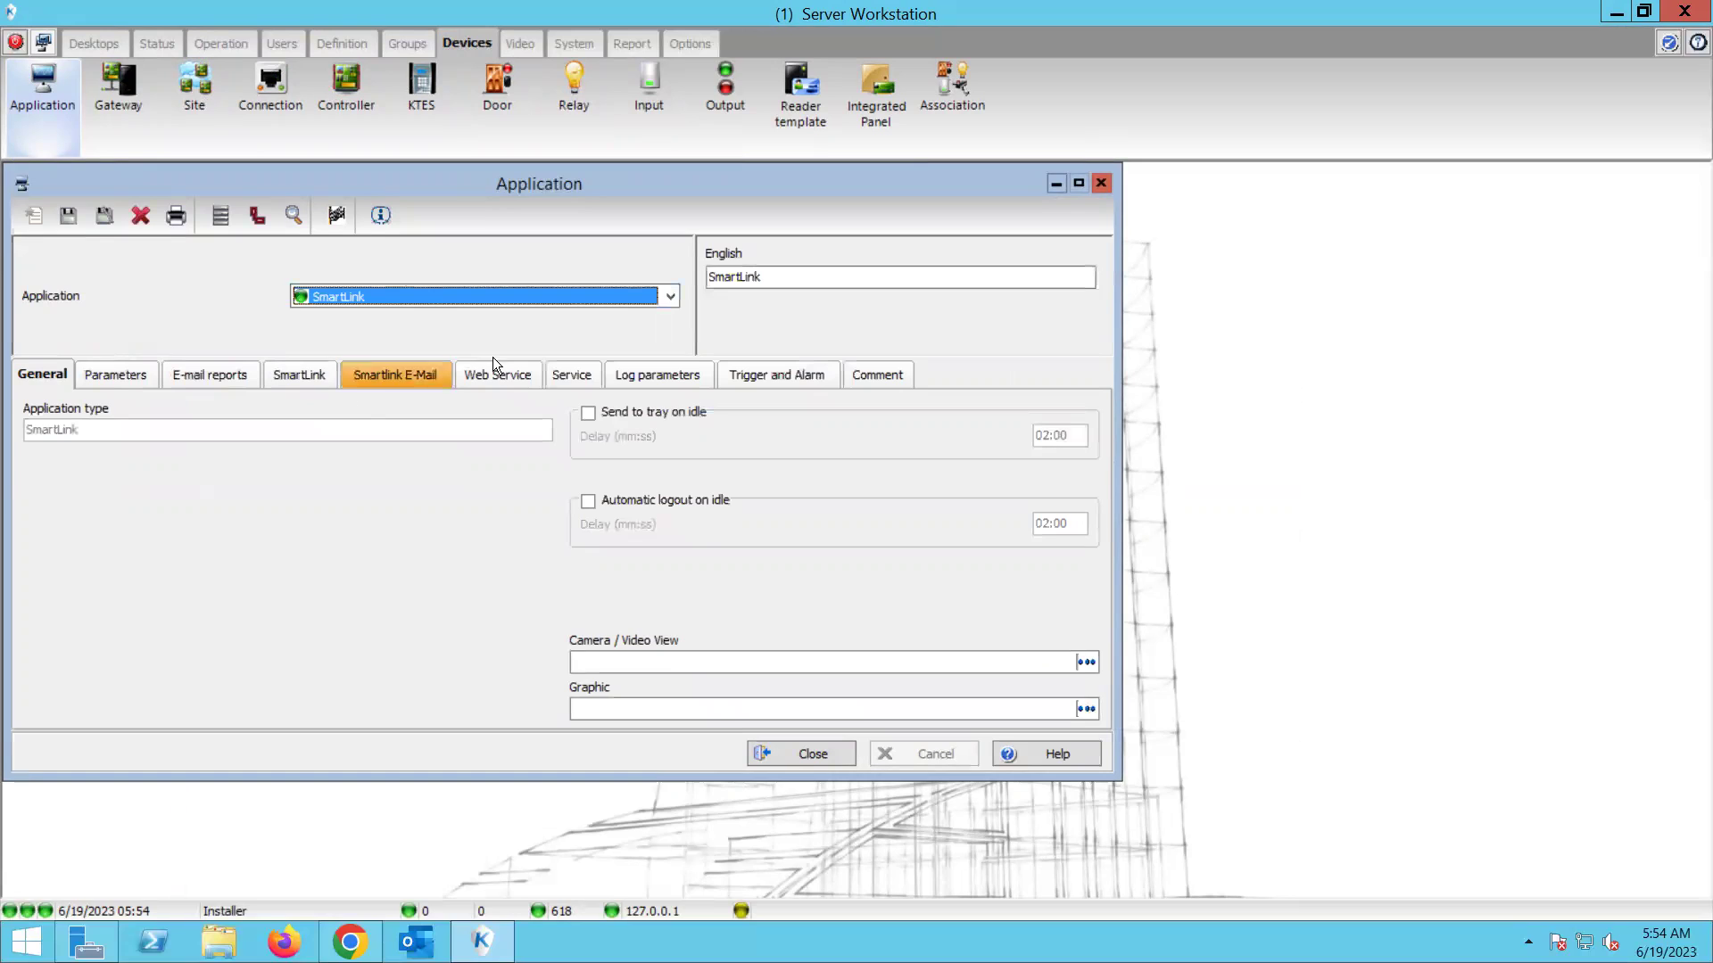
click(502, 378)
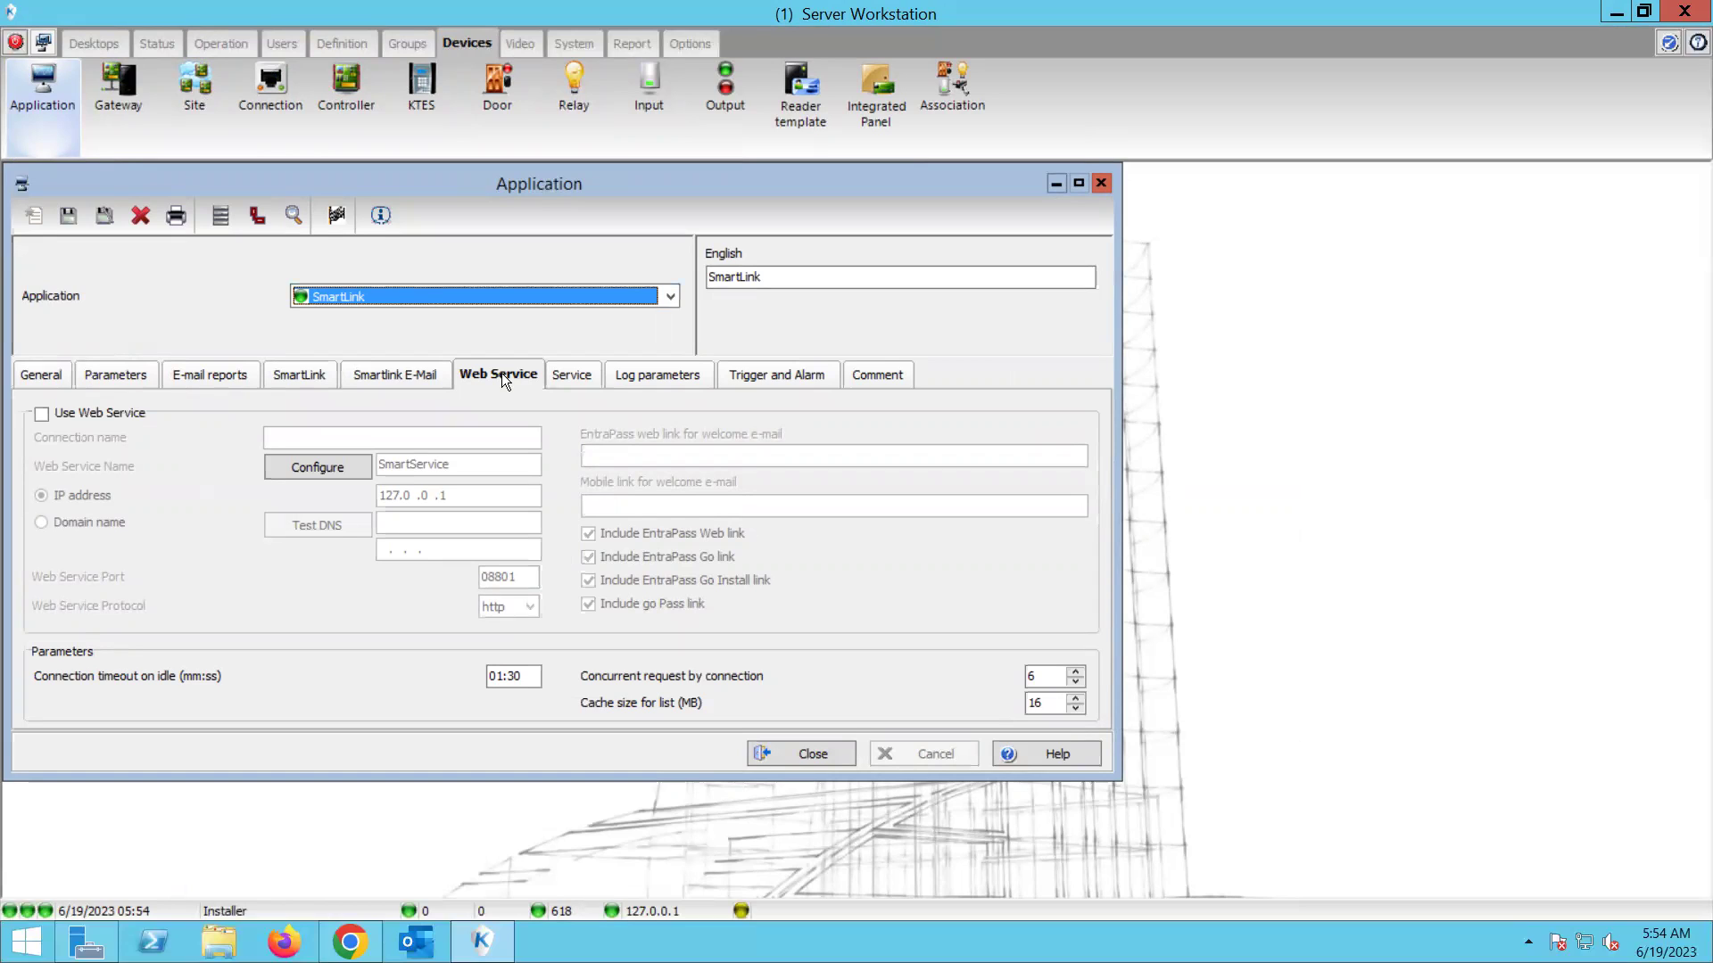
Tick Use Web Service, name the connection talk2support, and select the current IP address value.
click(41, 414)
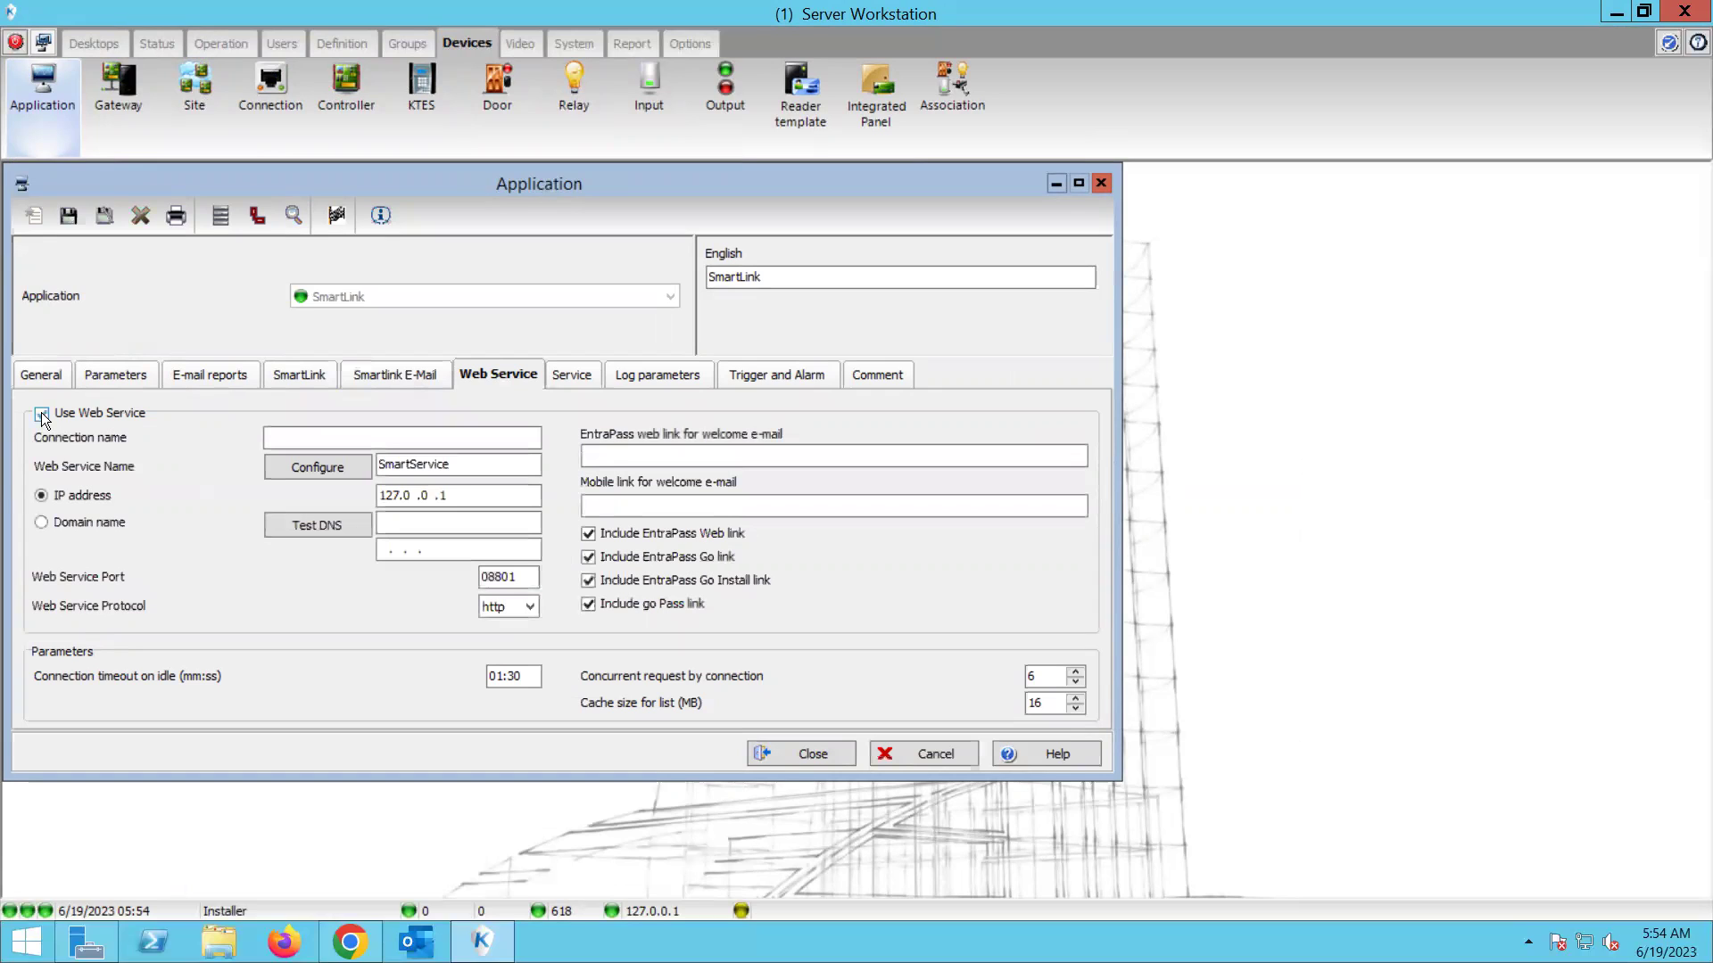
click(300, 439)
text(talk2support)
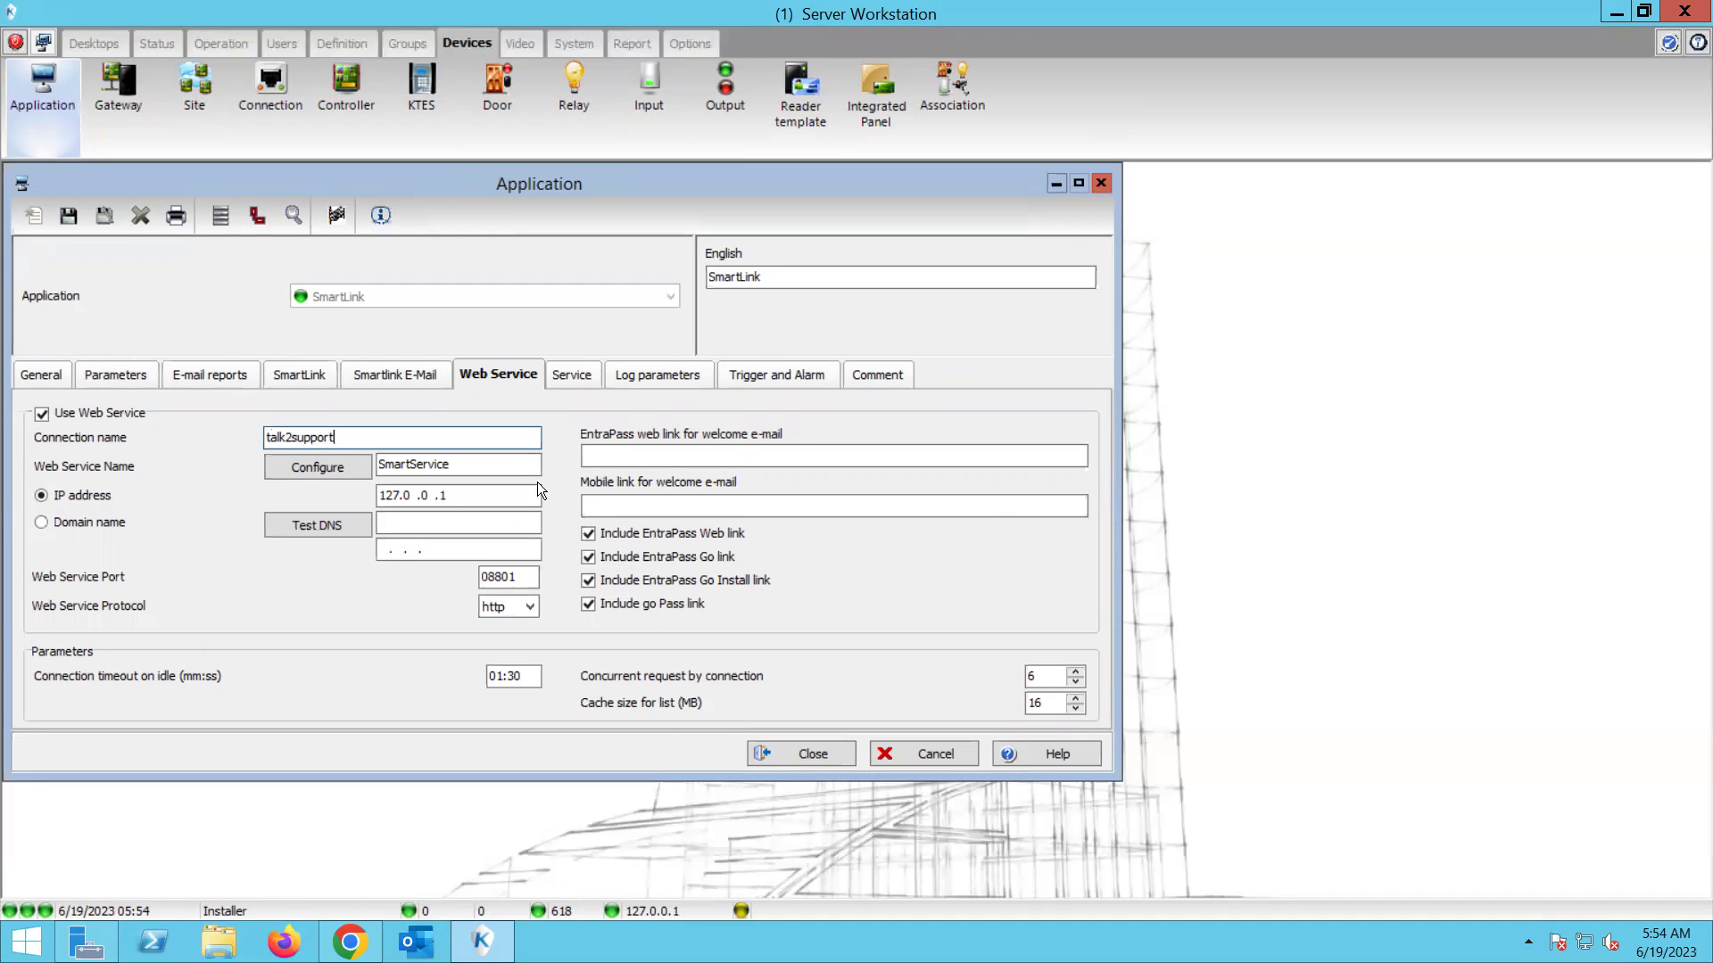
drag(451, 498, 355, 489)
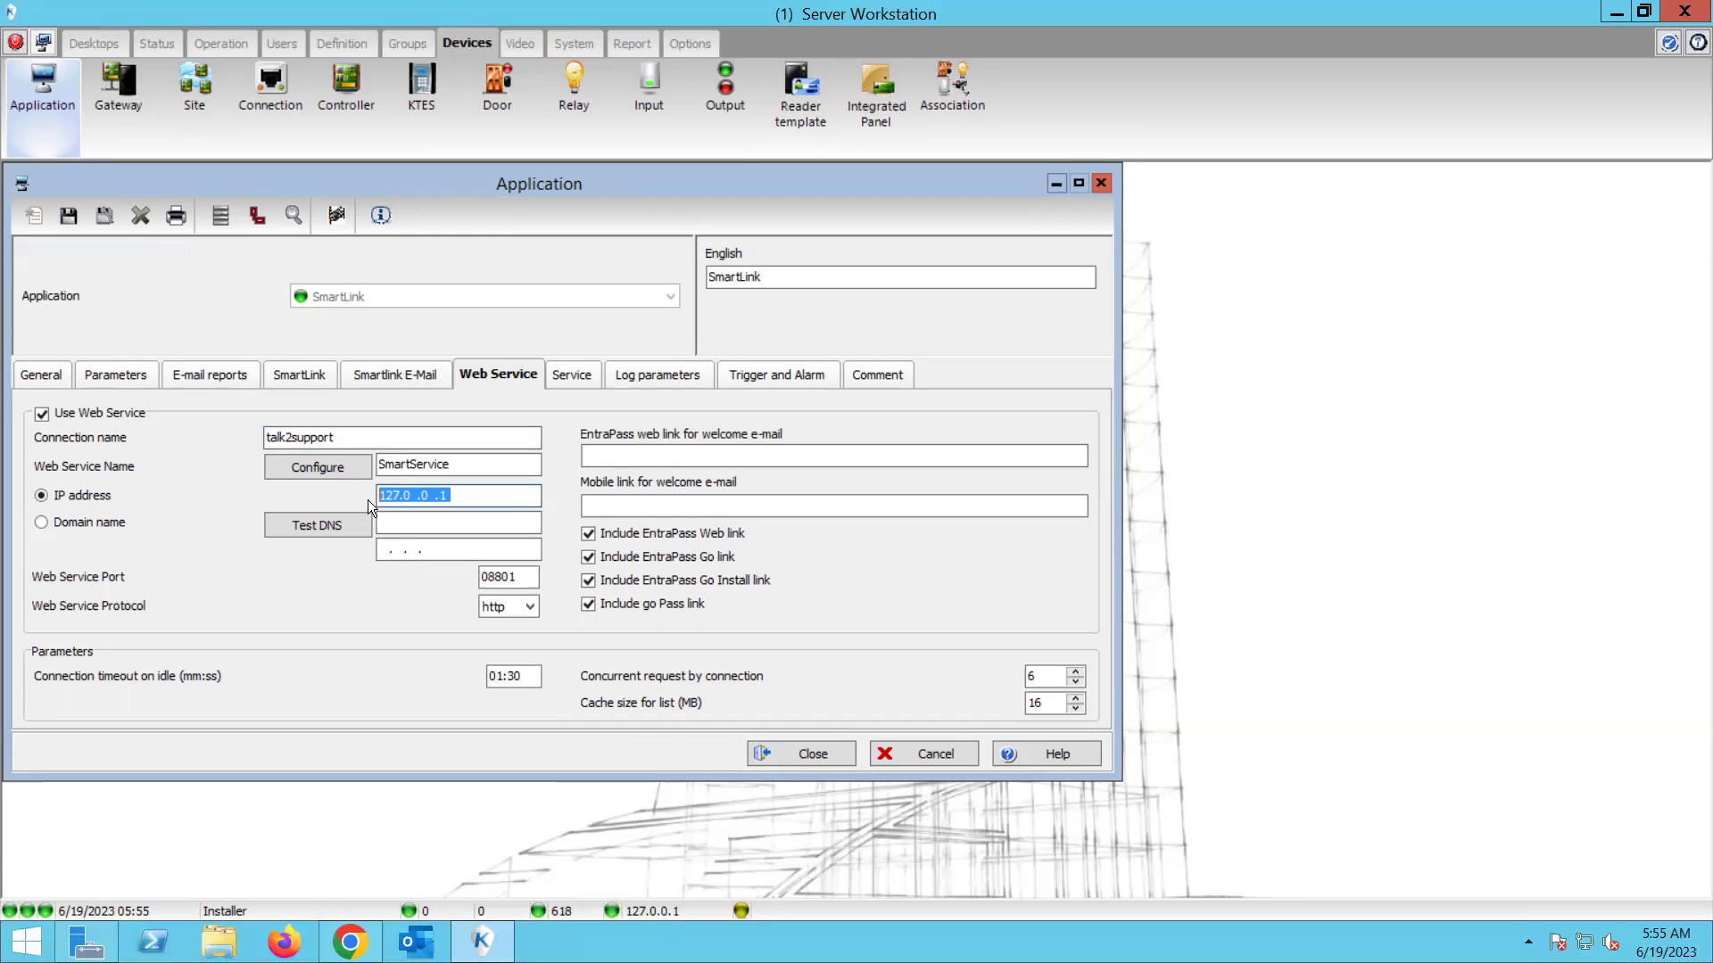
Switch the Web Service target to domain name sanon.latam.link and save the SmartLink settings.
click(100, 525)
click(400, 525)
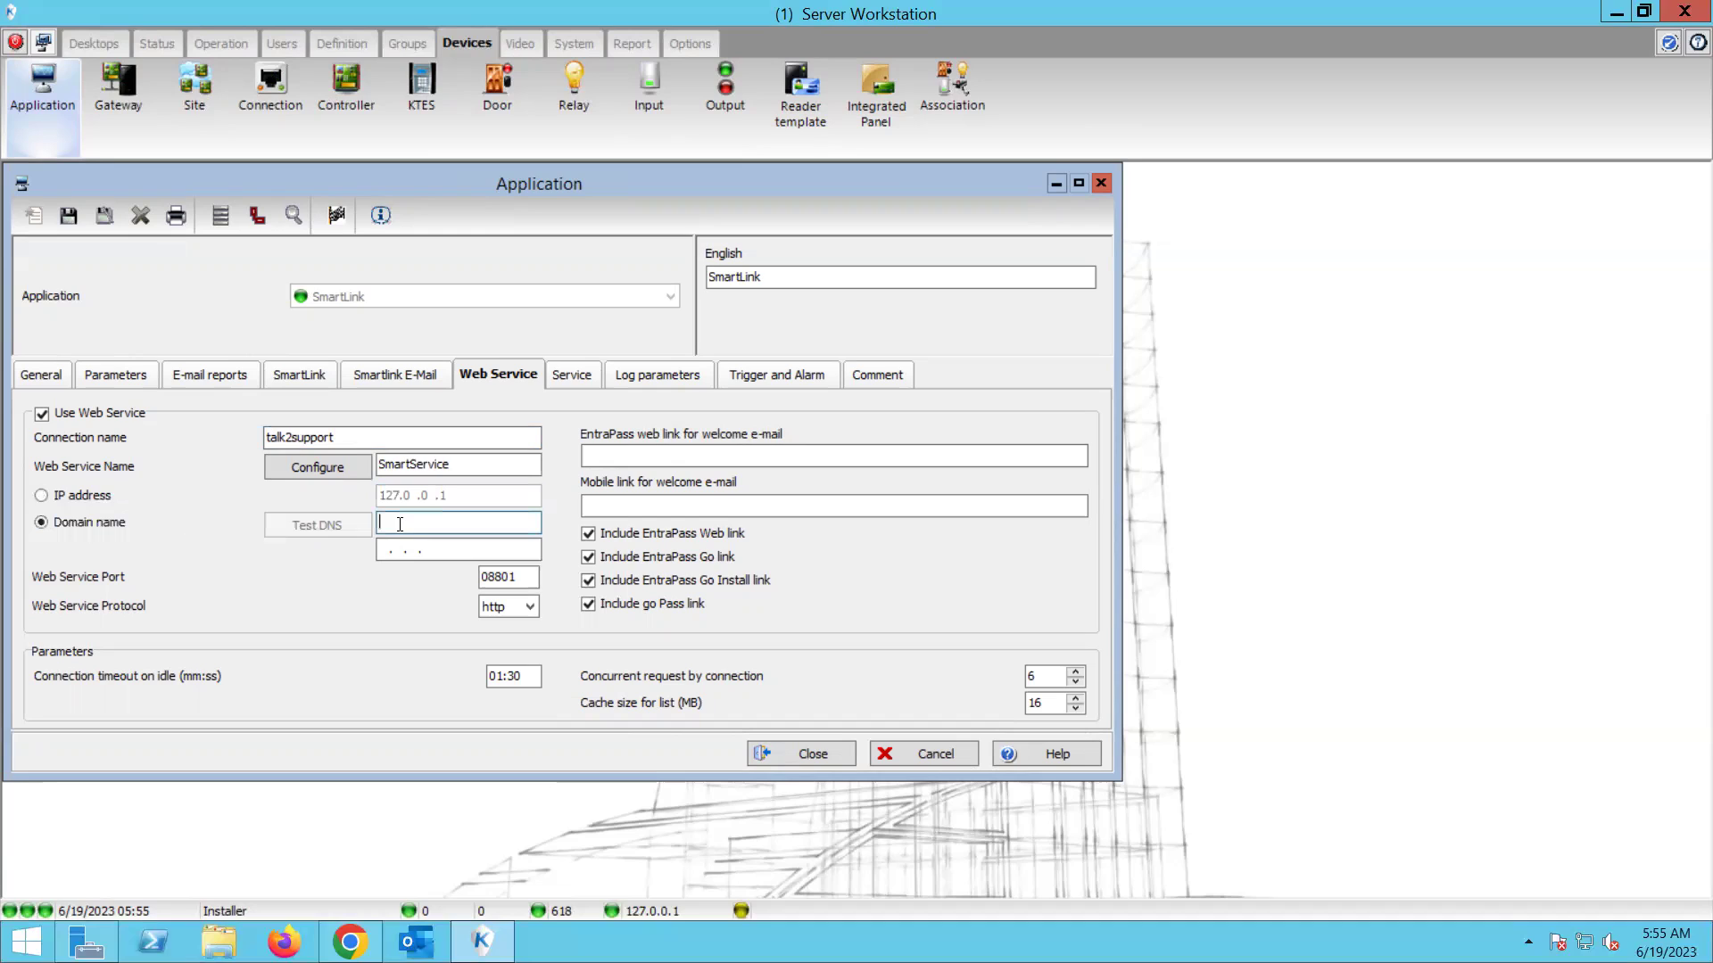
text(sanon.lata)
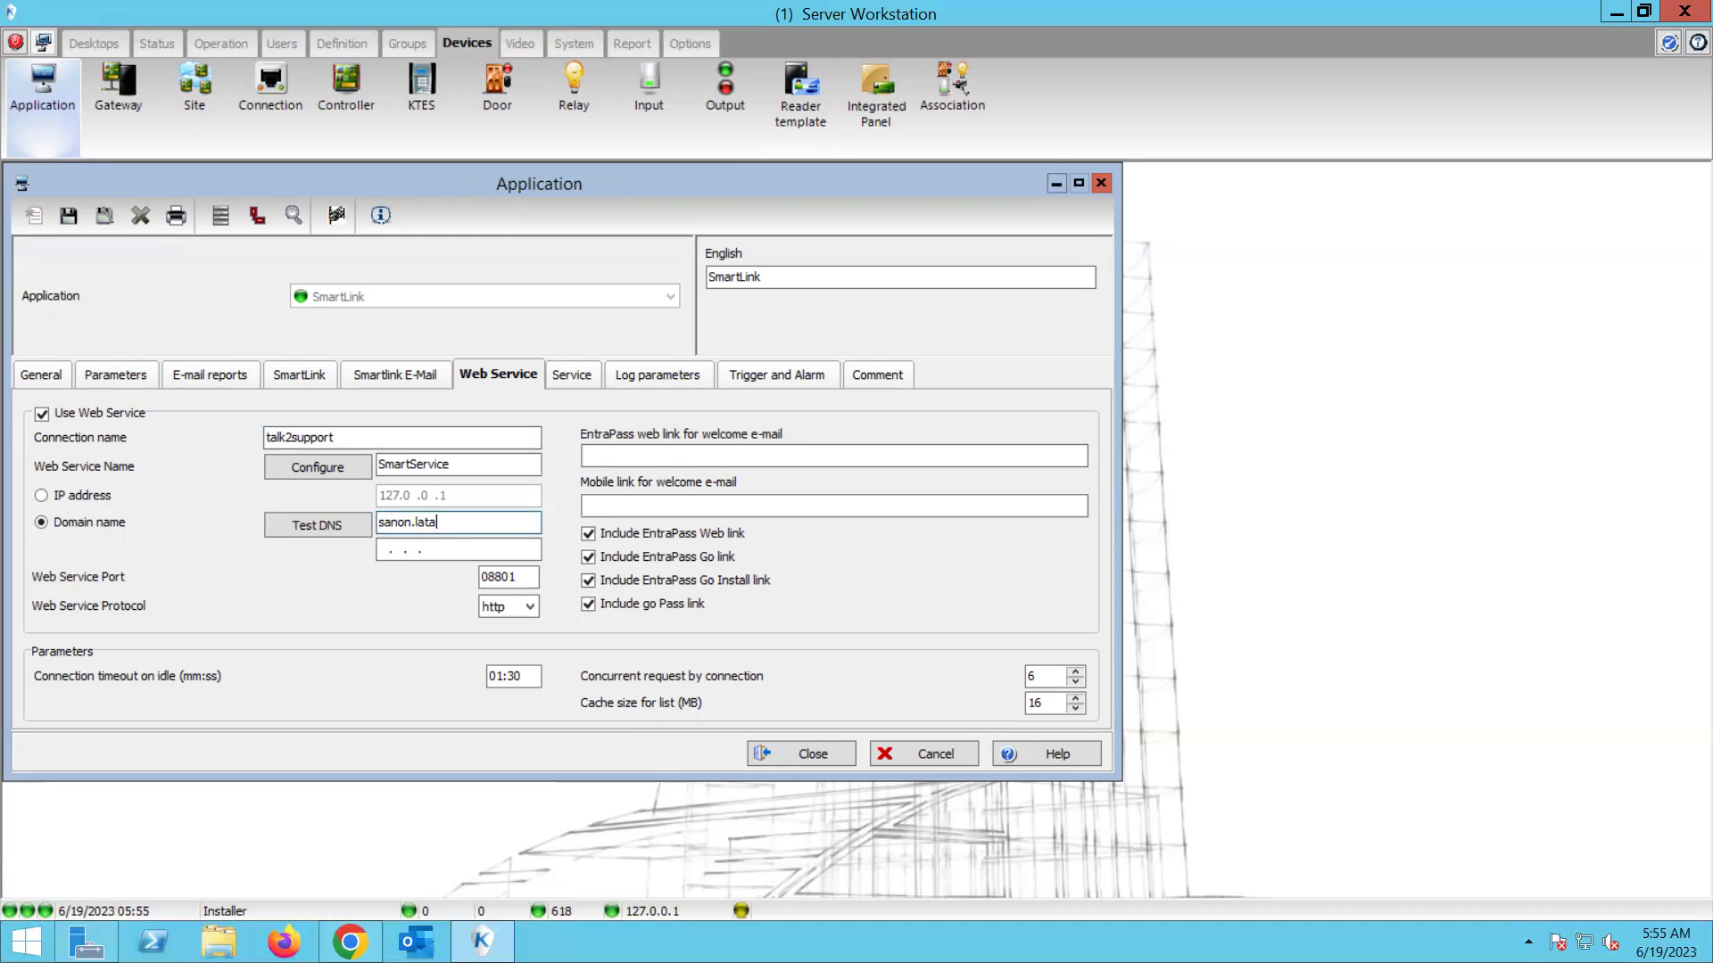
text(m.link)
click(62, 215)
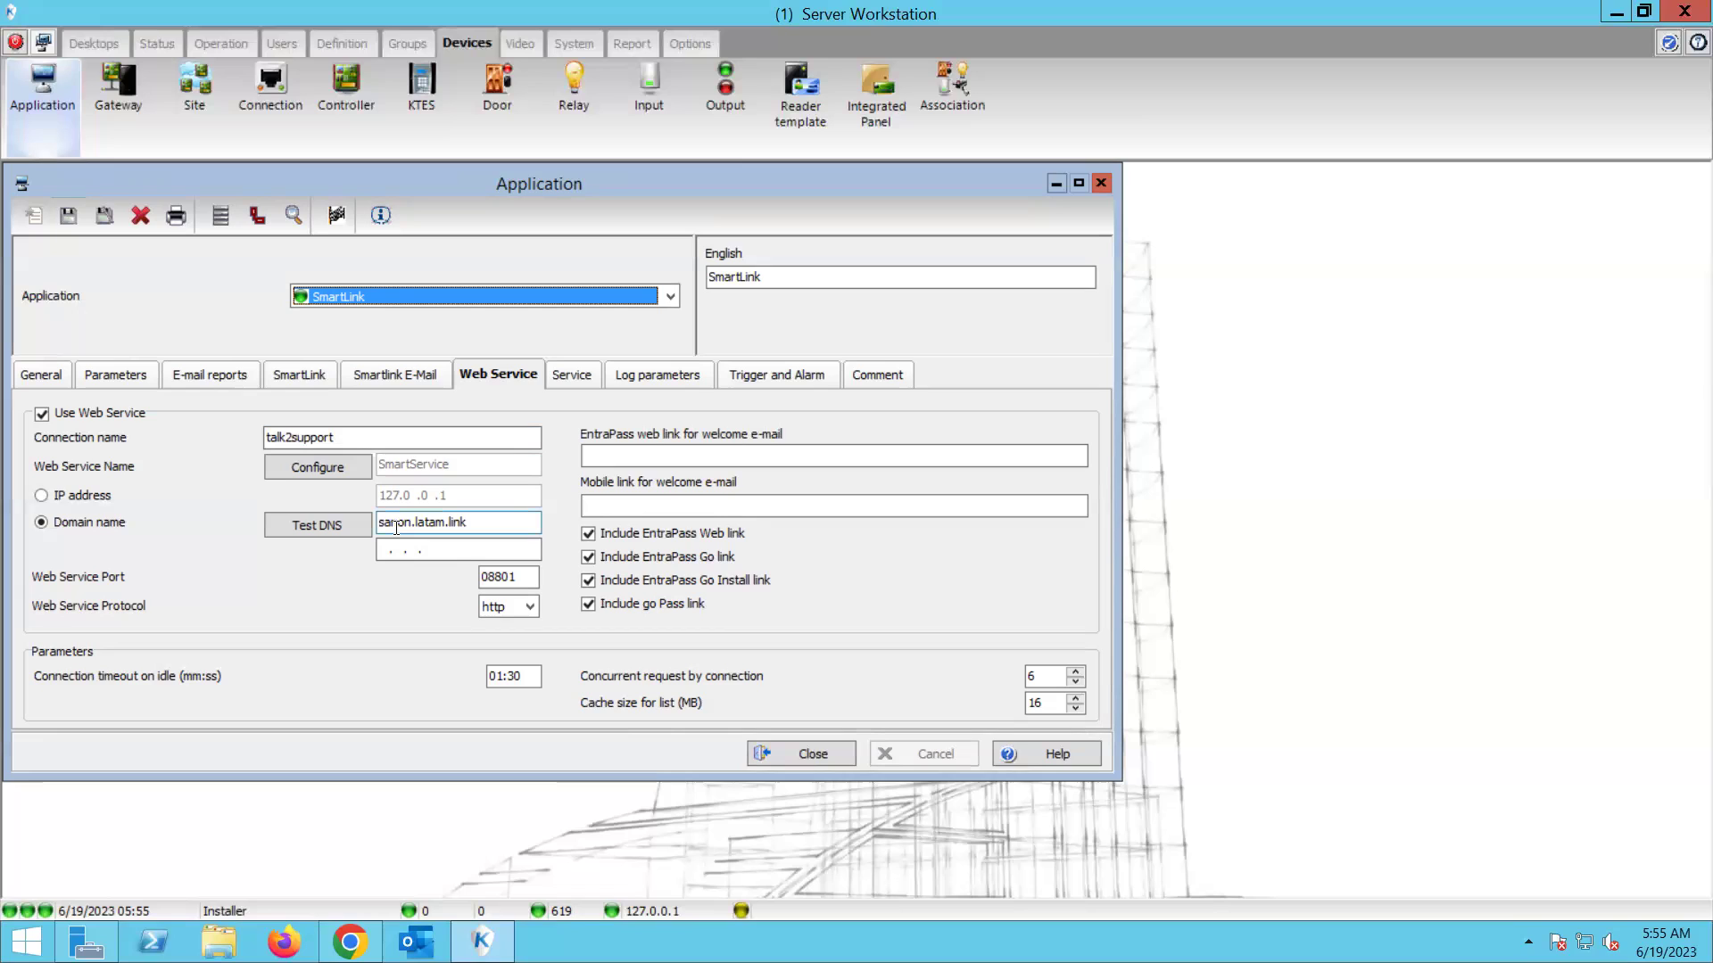
click(609, 457)
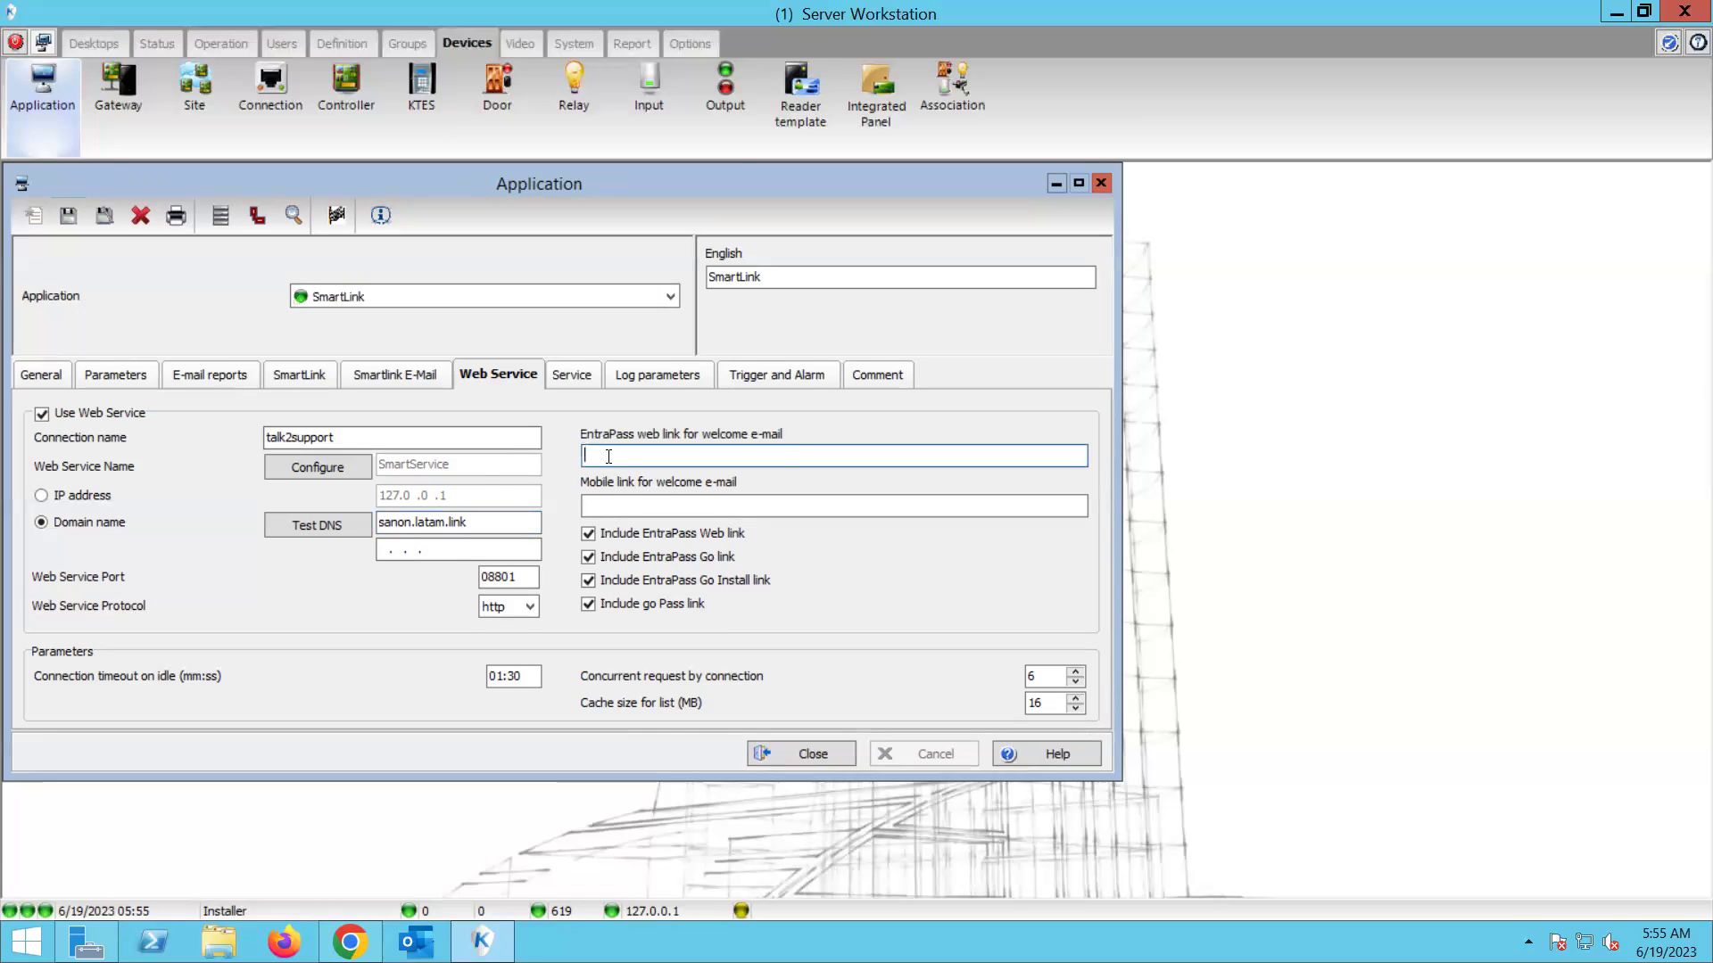
text(http://sanon.latam.link/EntraPassWeb)
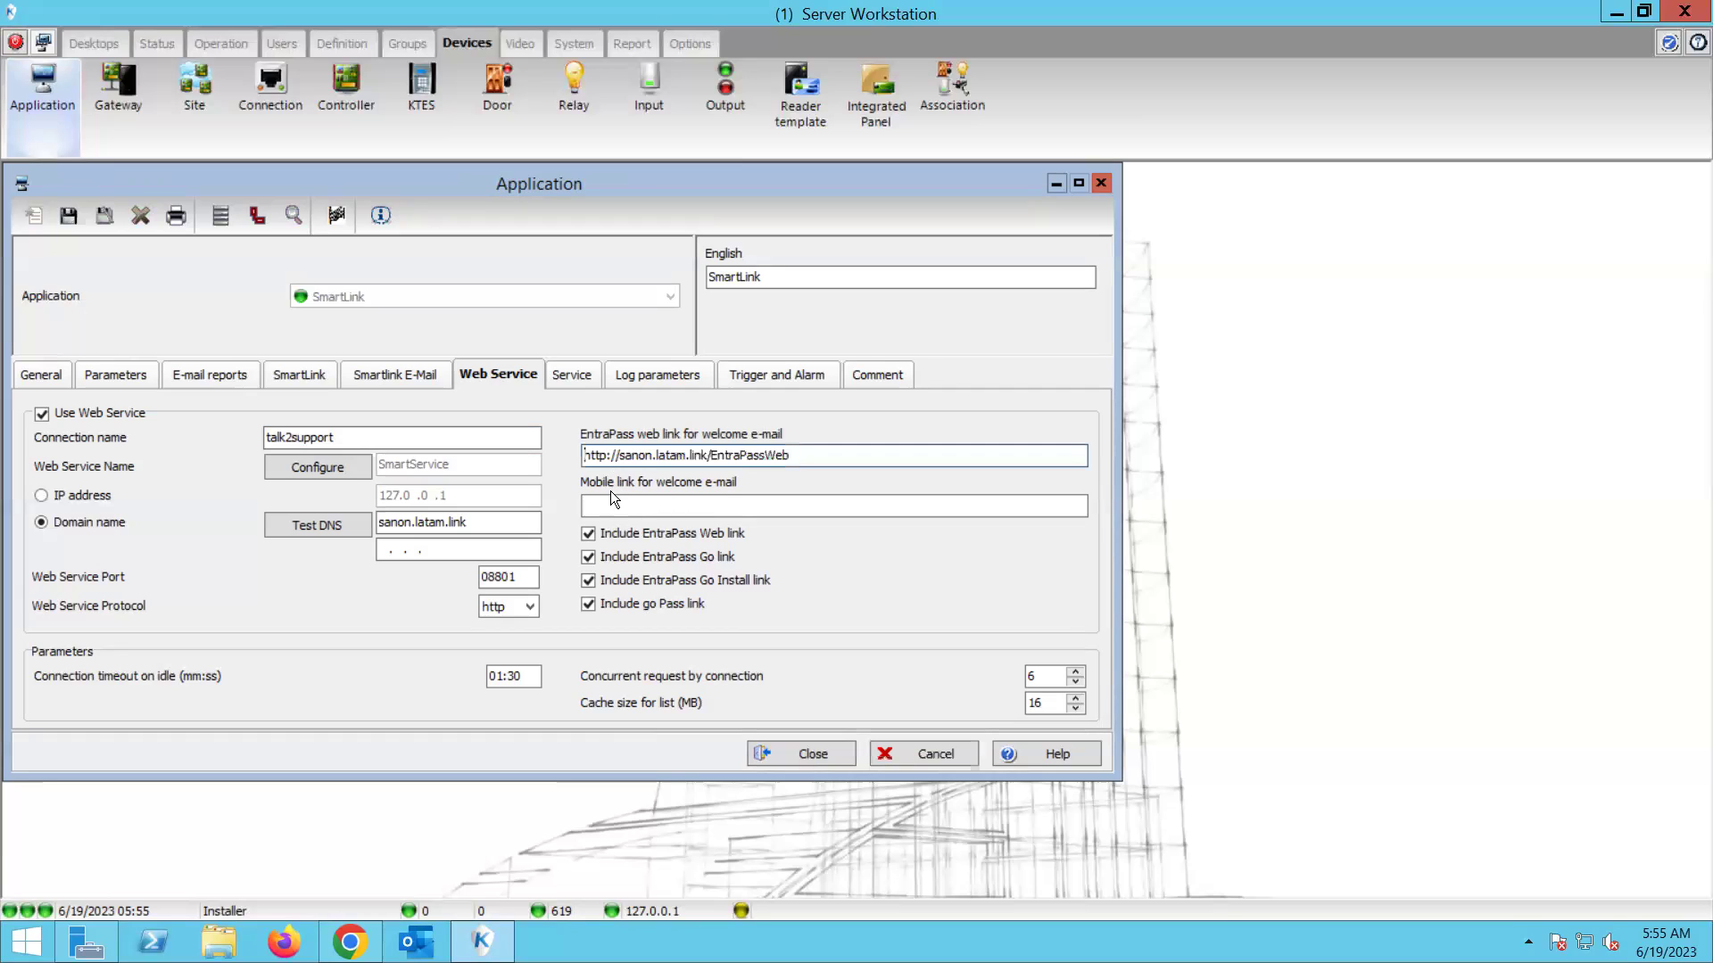
text(http://sanon.latam.link:8801/SmartService)
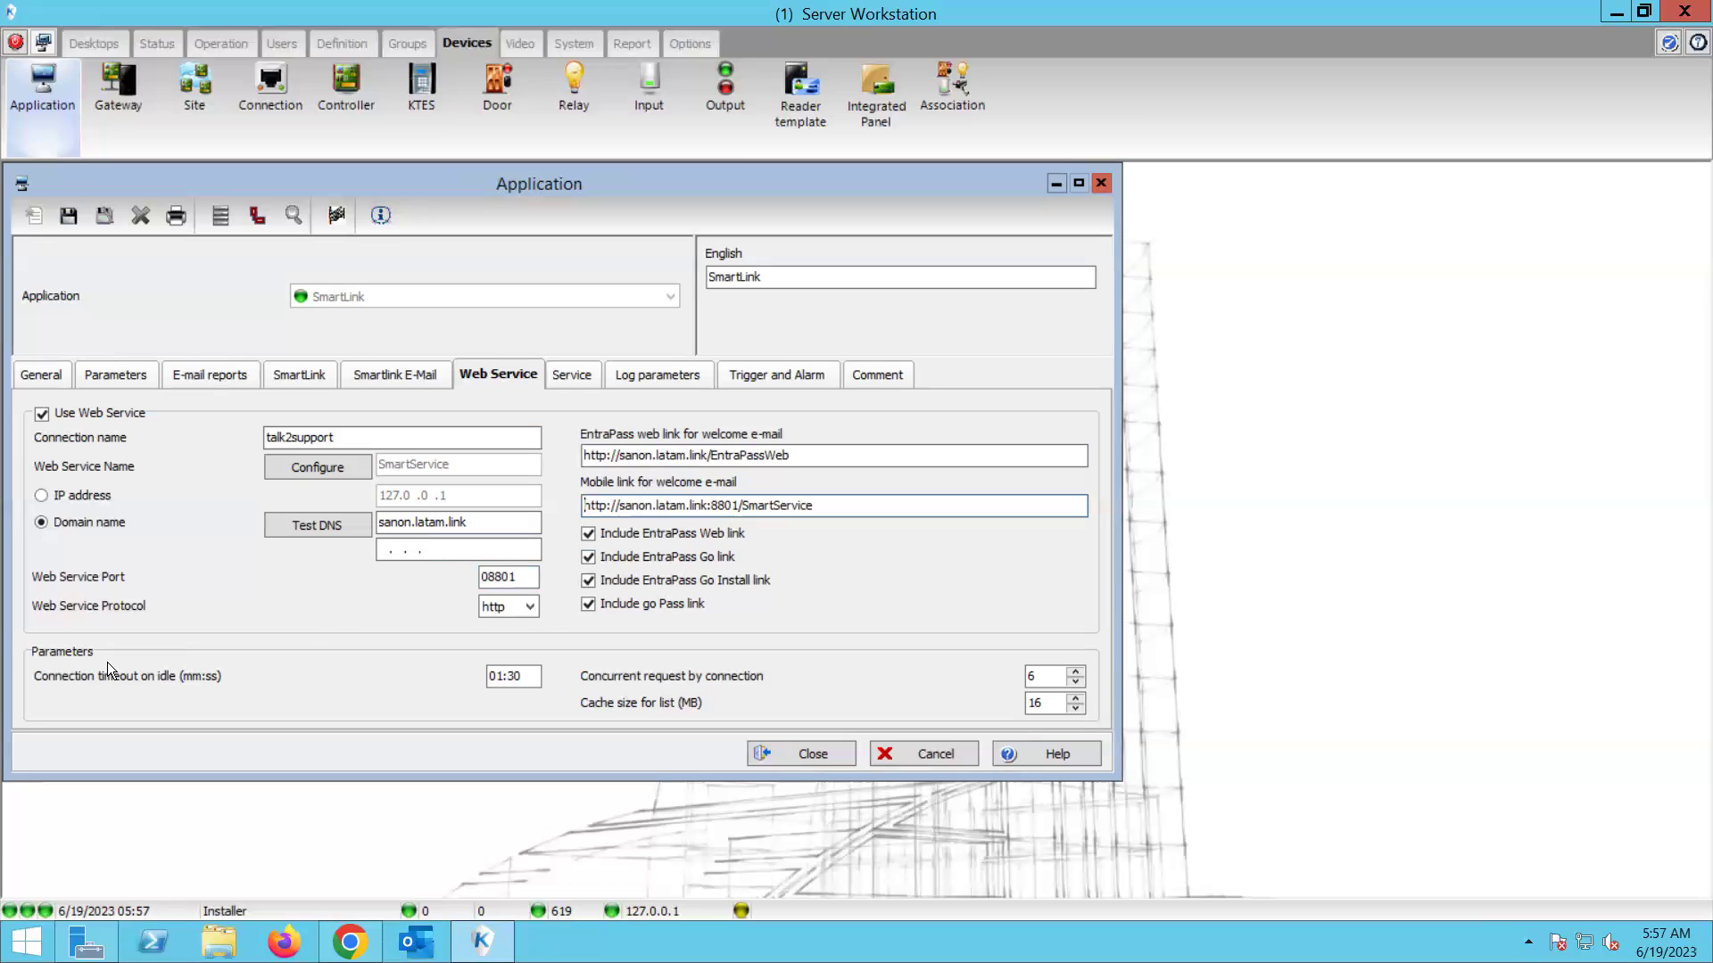
Check the Web Service protocol options, save the configuration, and close the Application window.
click(498, 610)
click(67, 217)
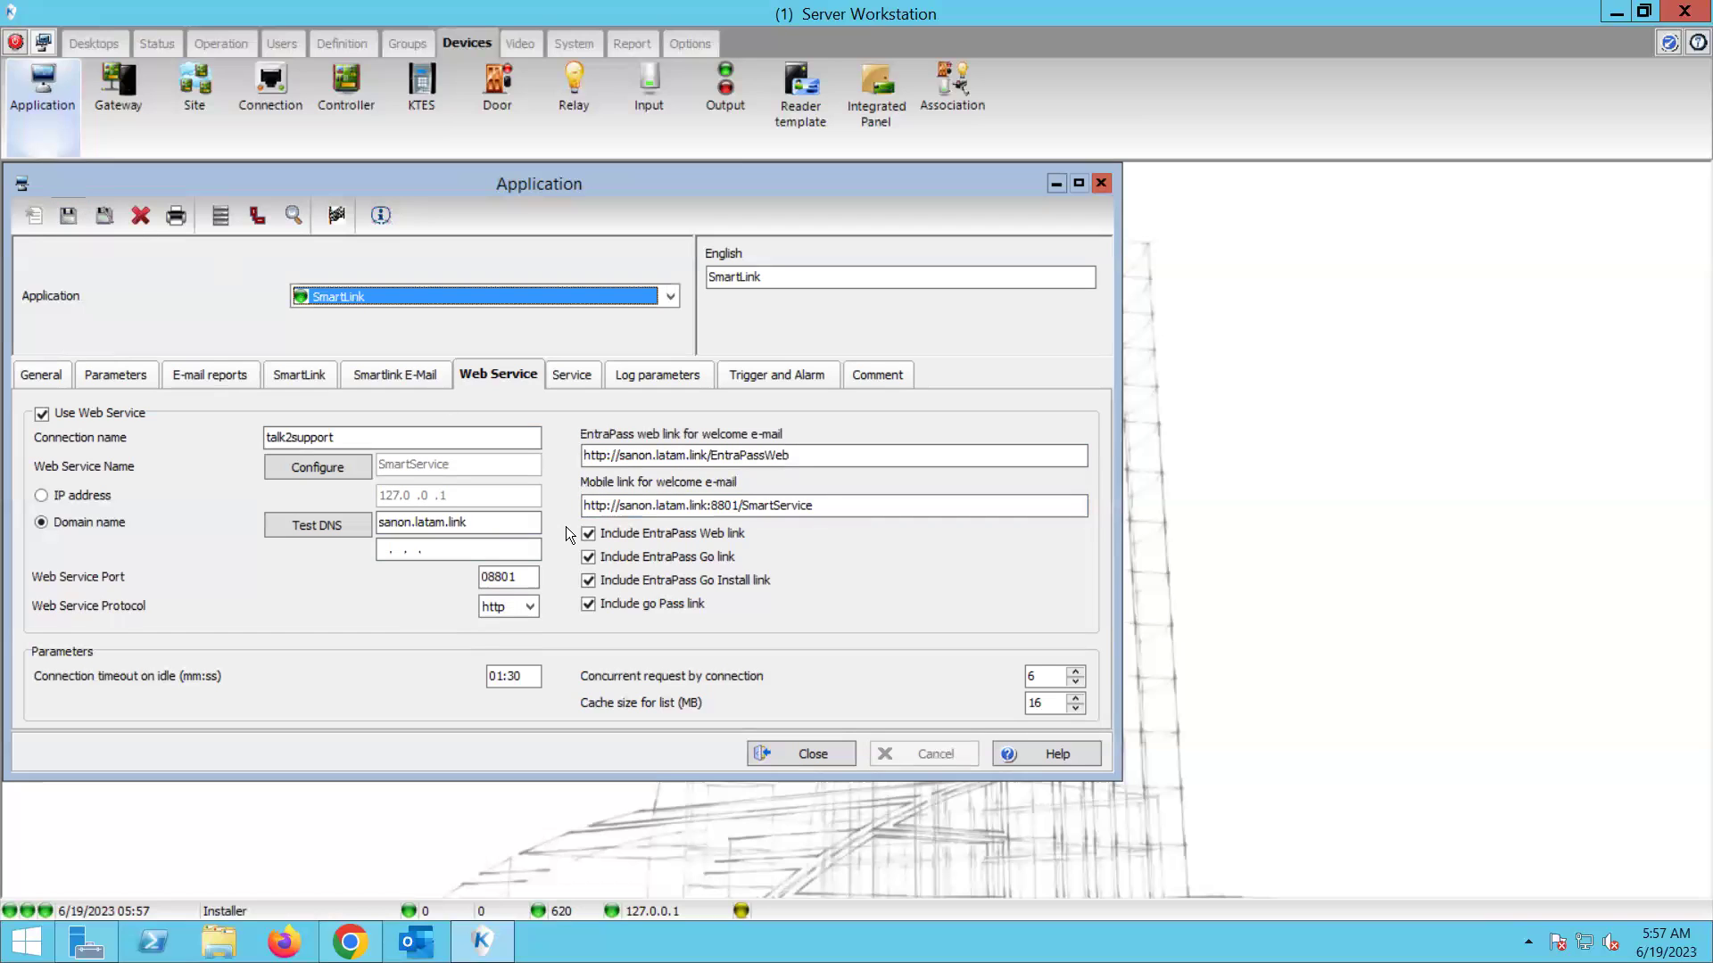
click(788, 752)
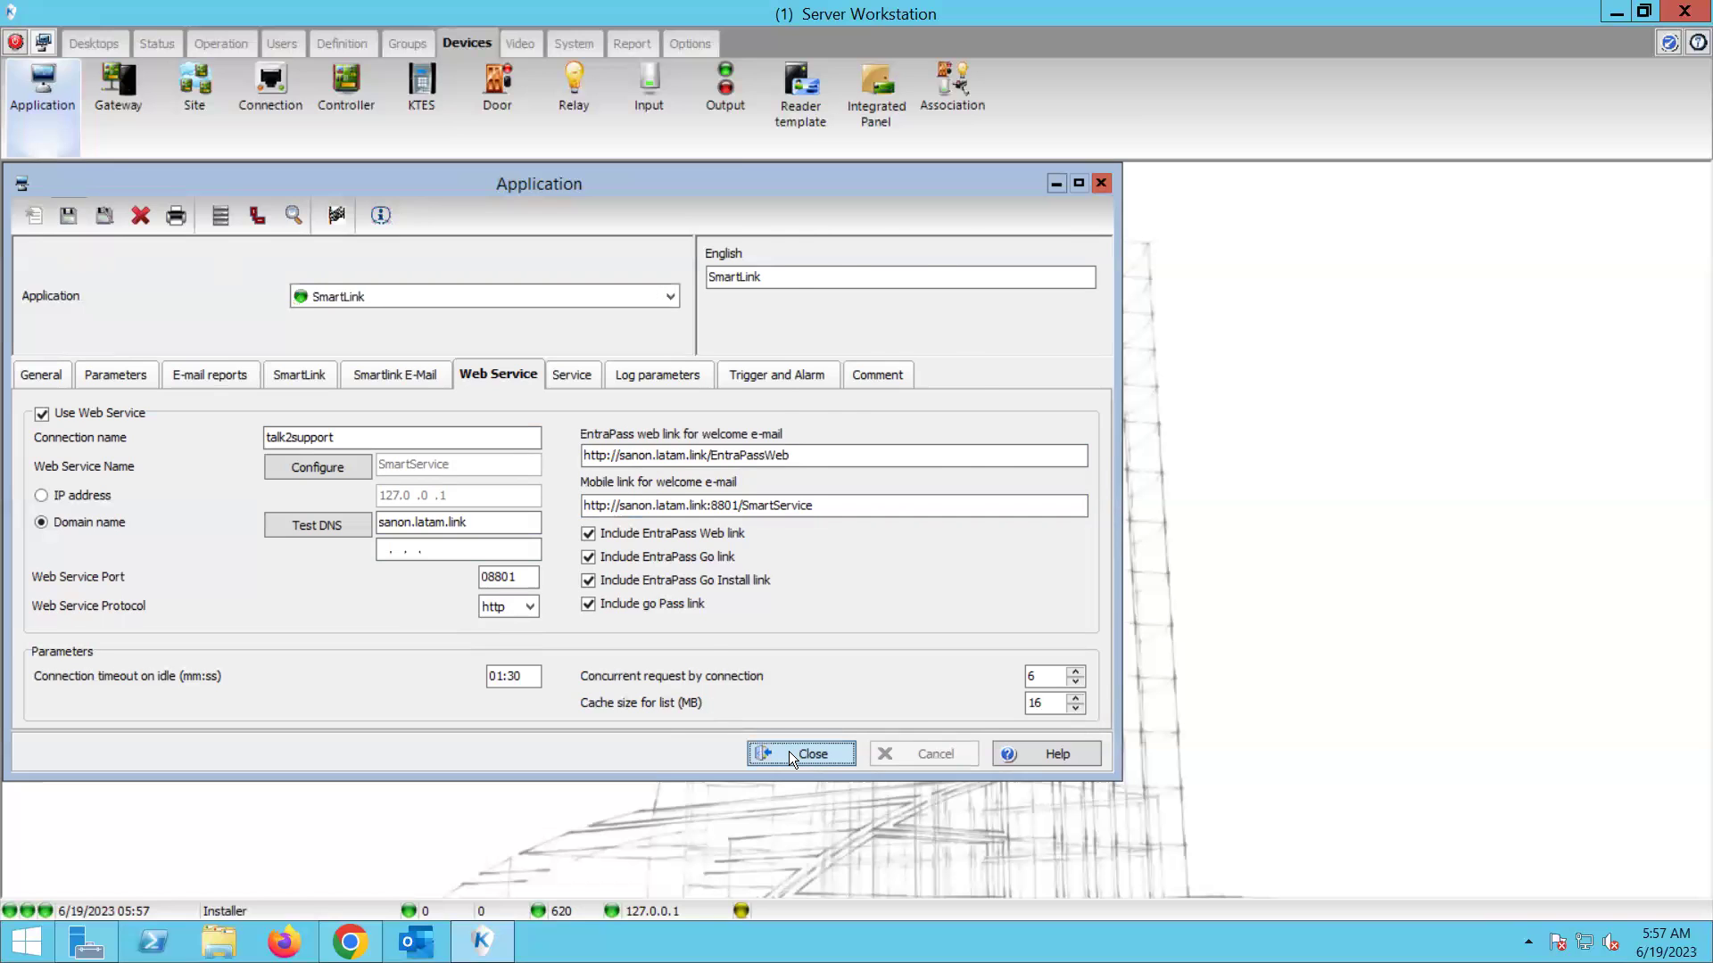
click(153, 39)
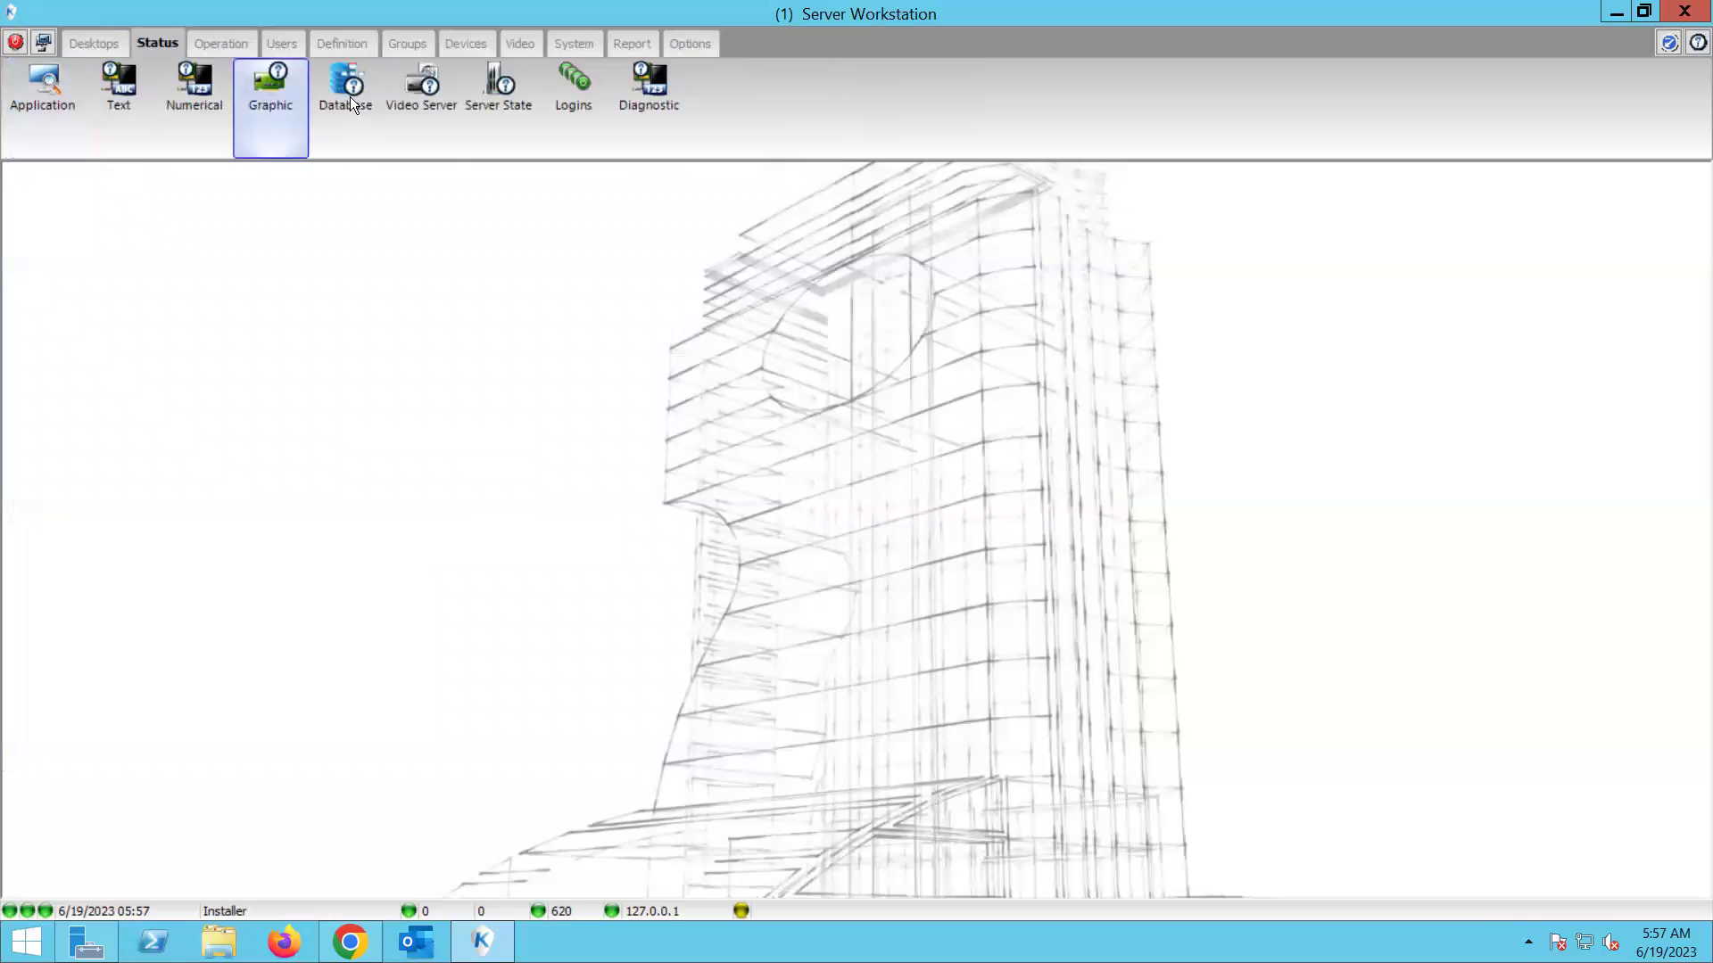
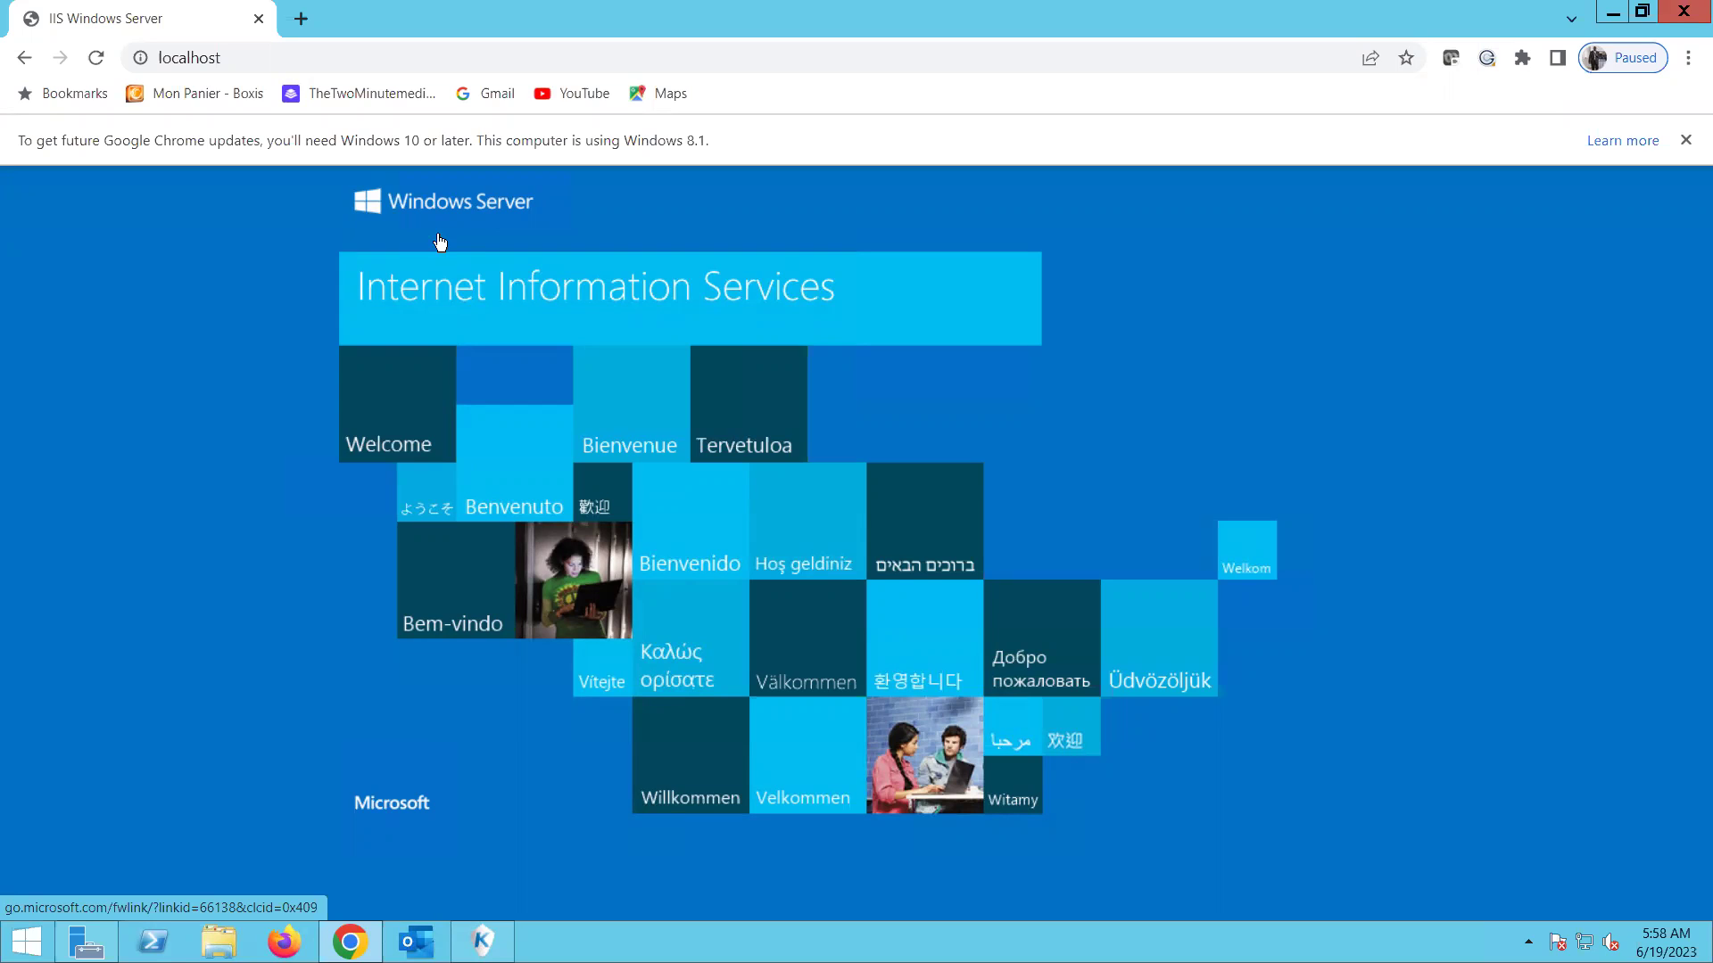
Dismiss the update notice and load sanon.latam.link in Chrome.
click(1685, 140)
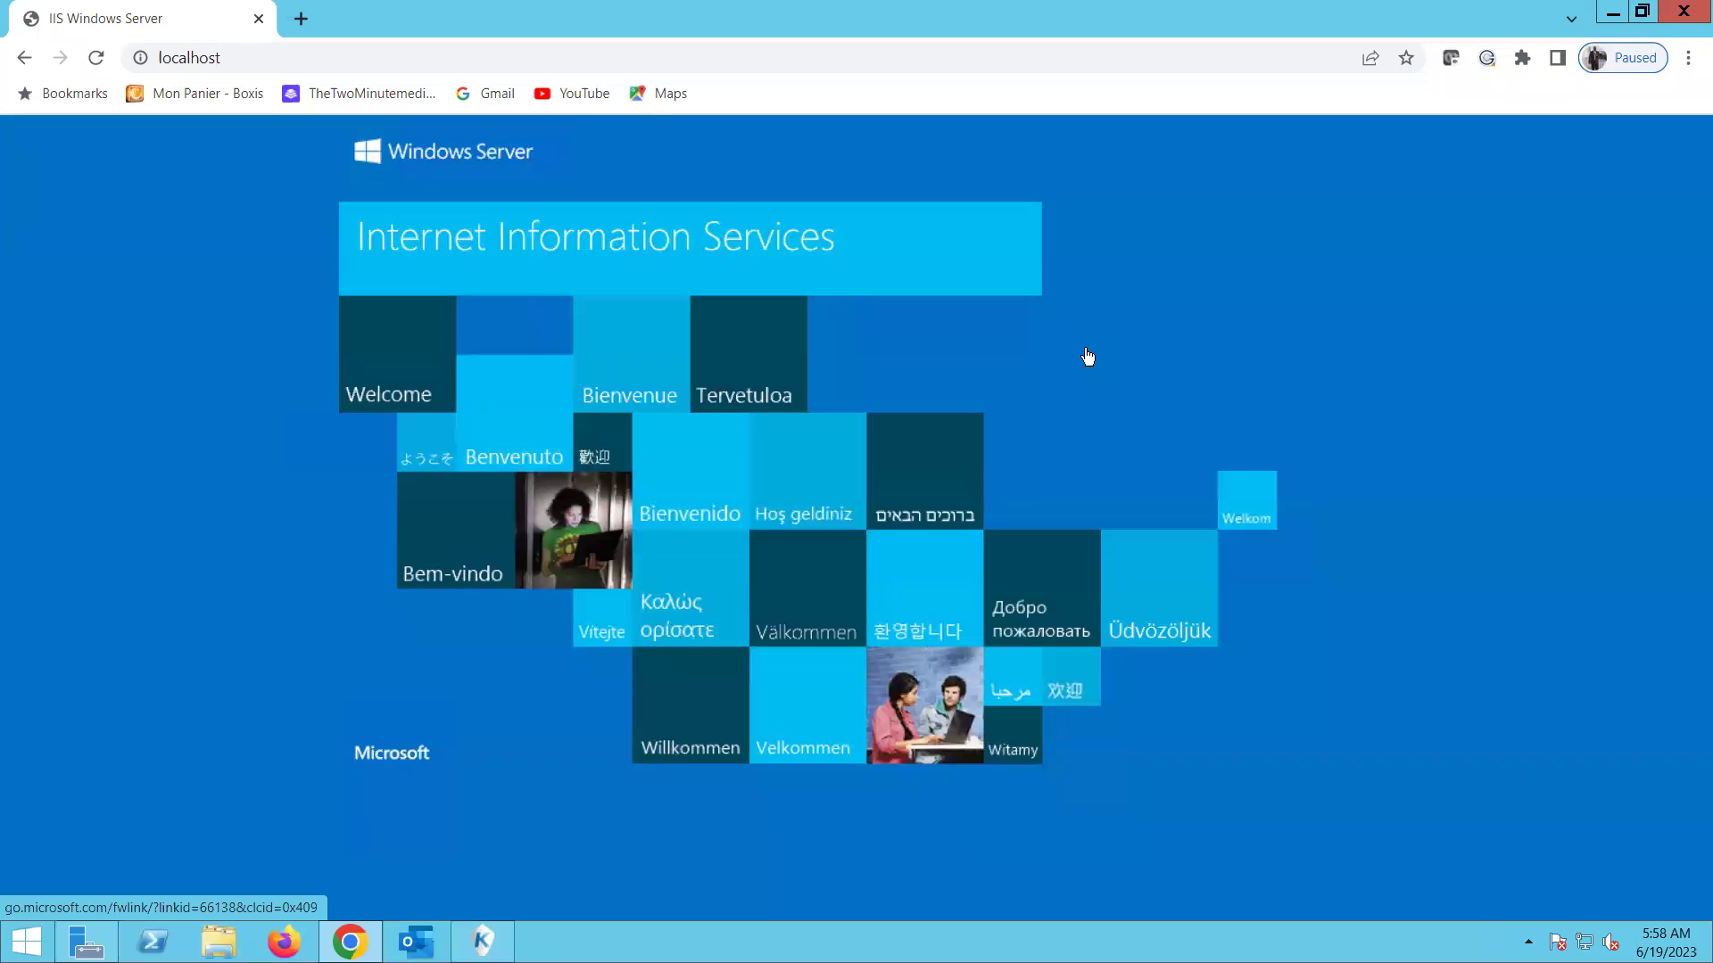
click(653, 59)
text(sanon.)
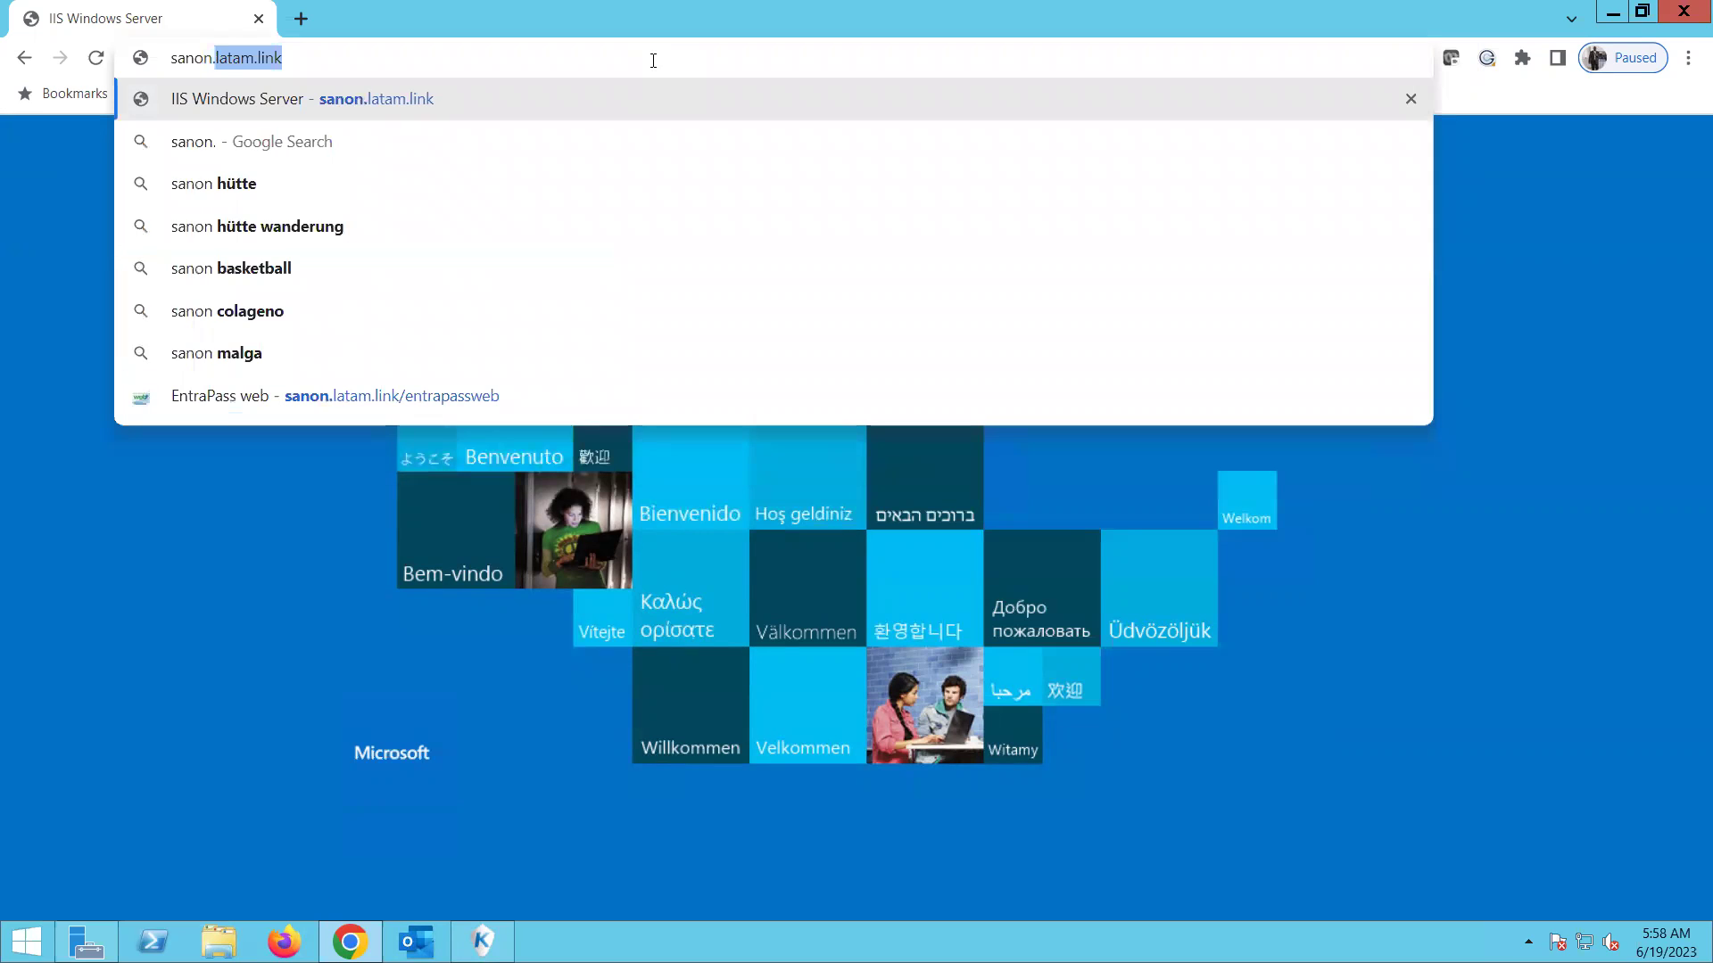
key(Return)
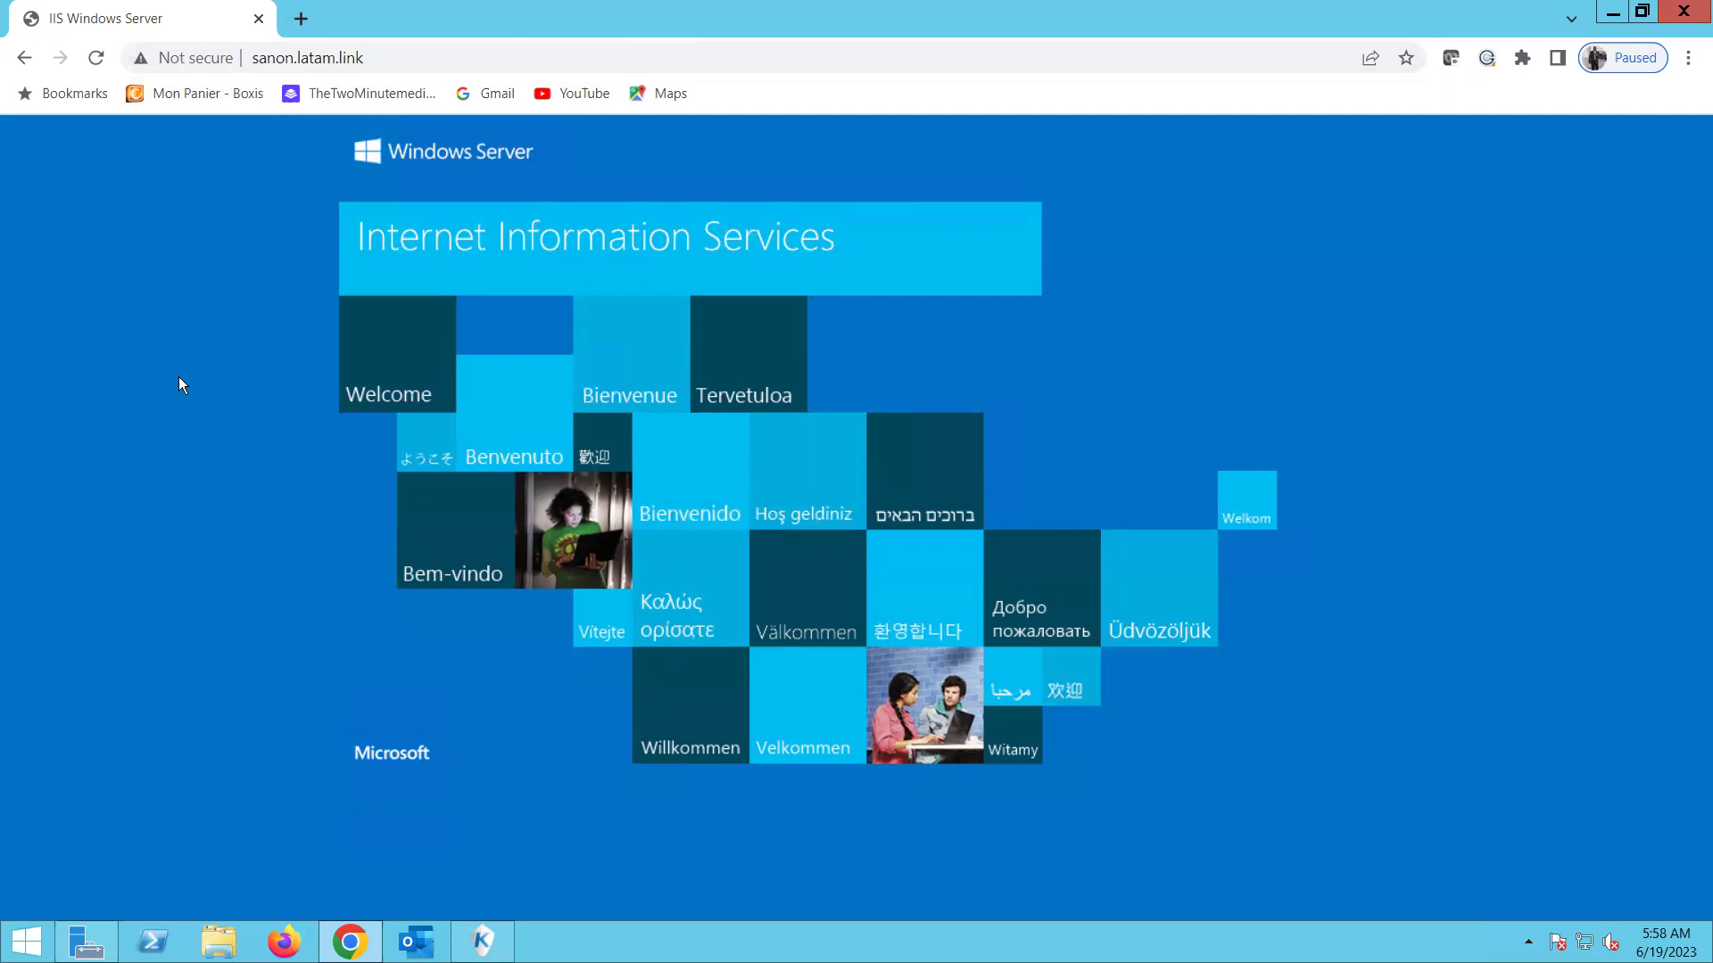
Append /entrapassweb to the address to open the EntraPass web page.
click(455, 55)
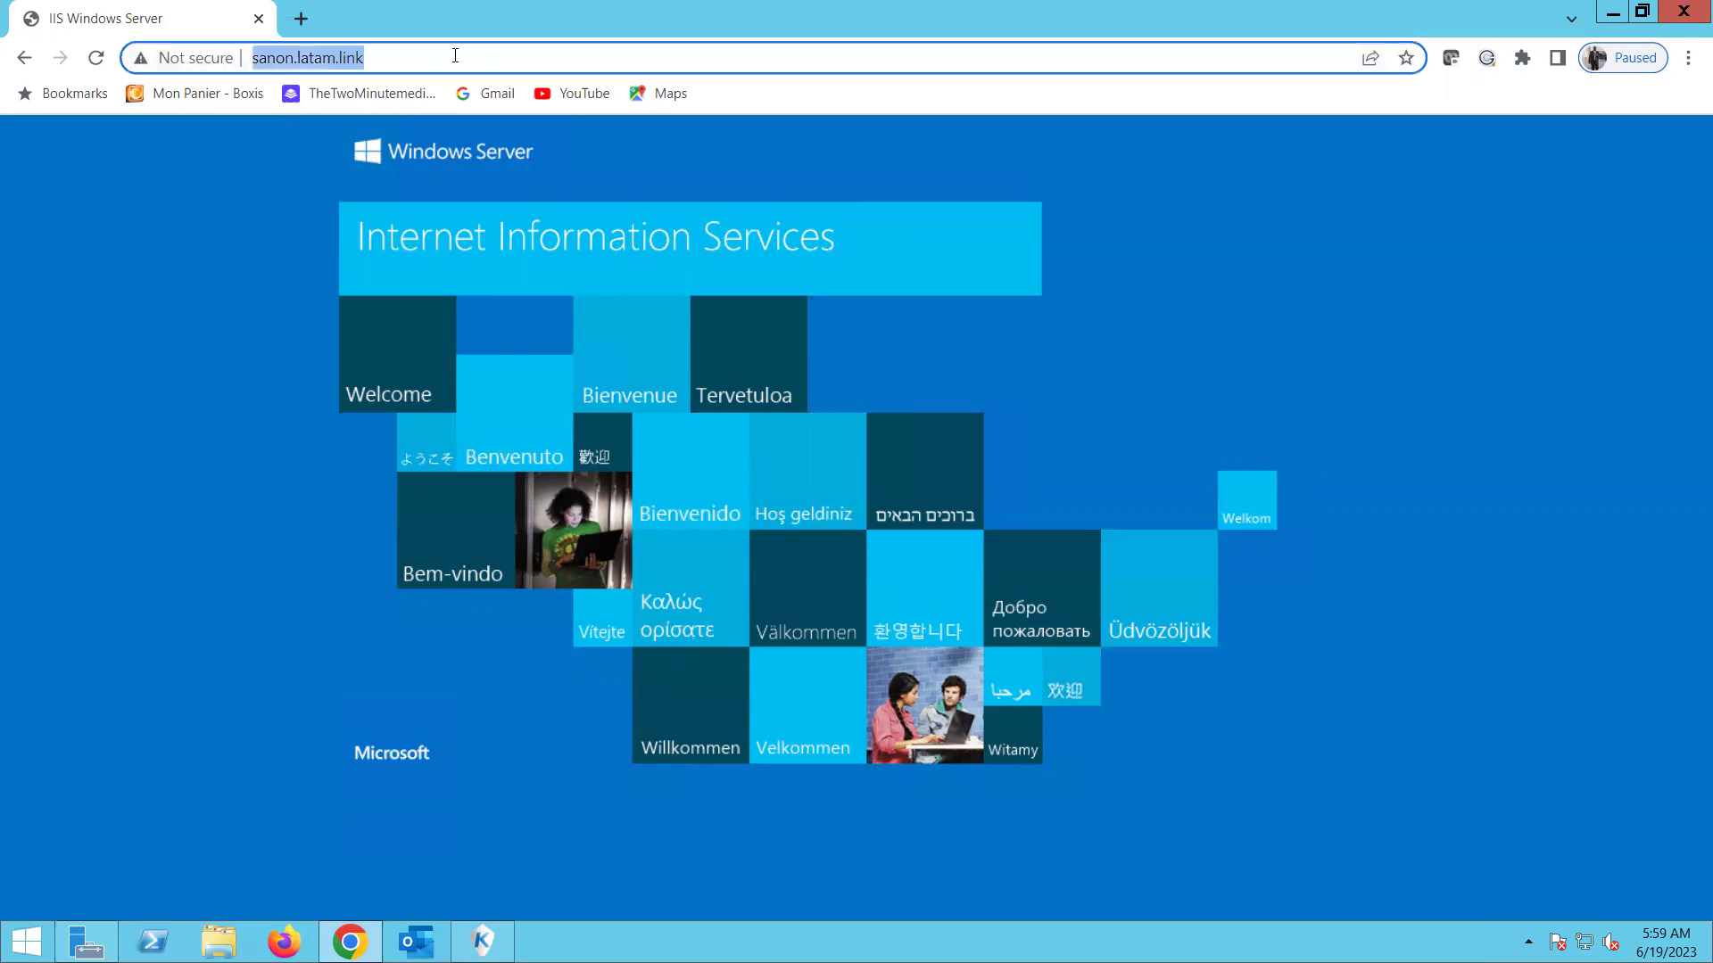
click(462, 54)
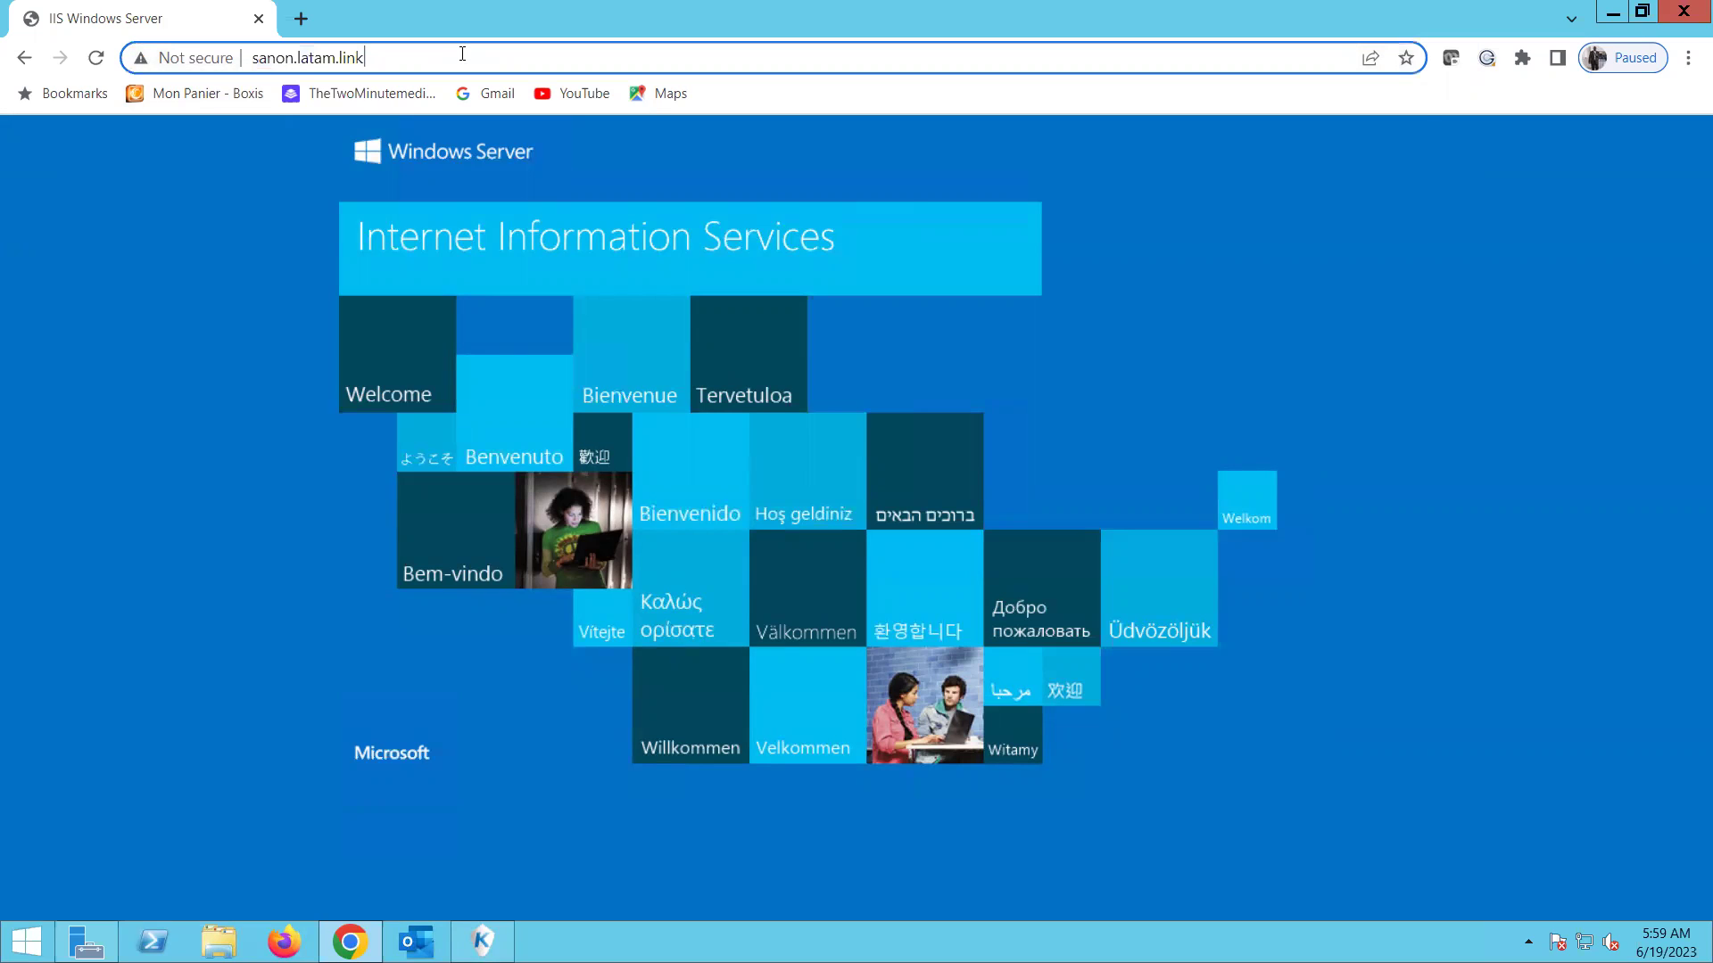
text(/)
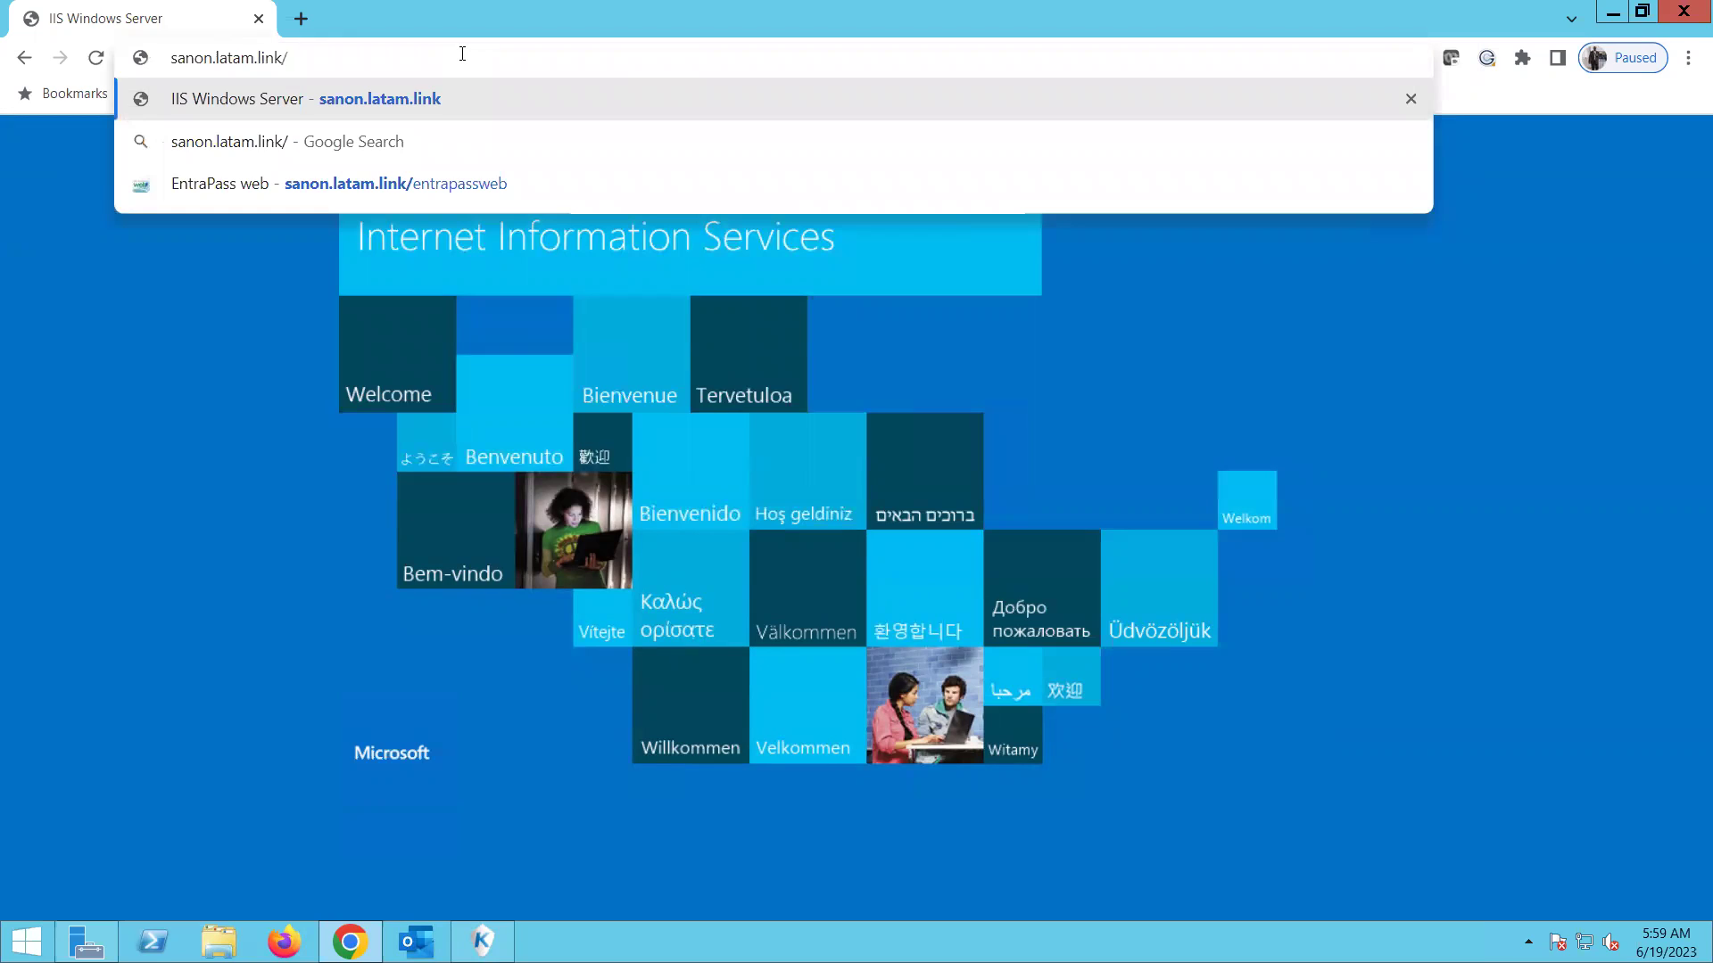
text(entrapassweb)
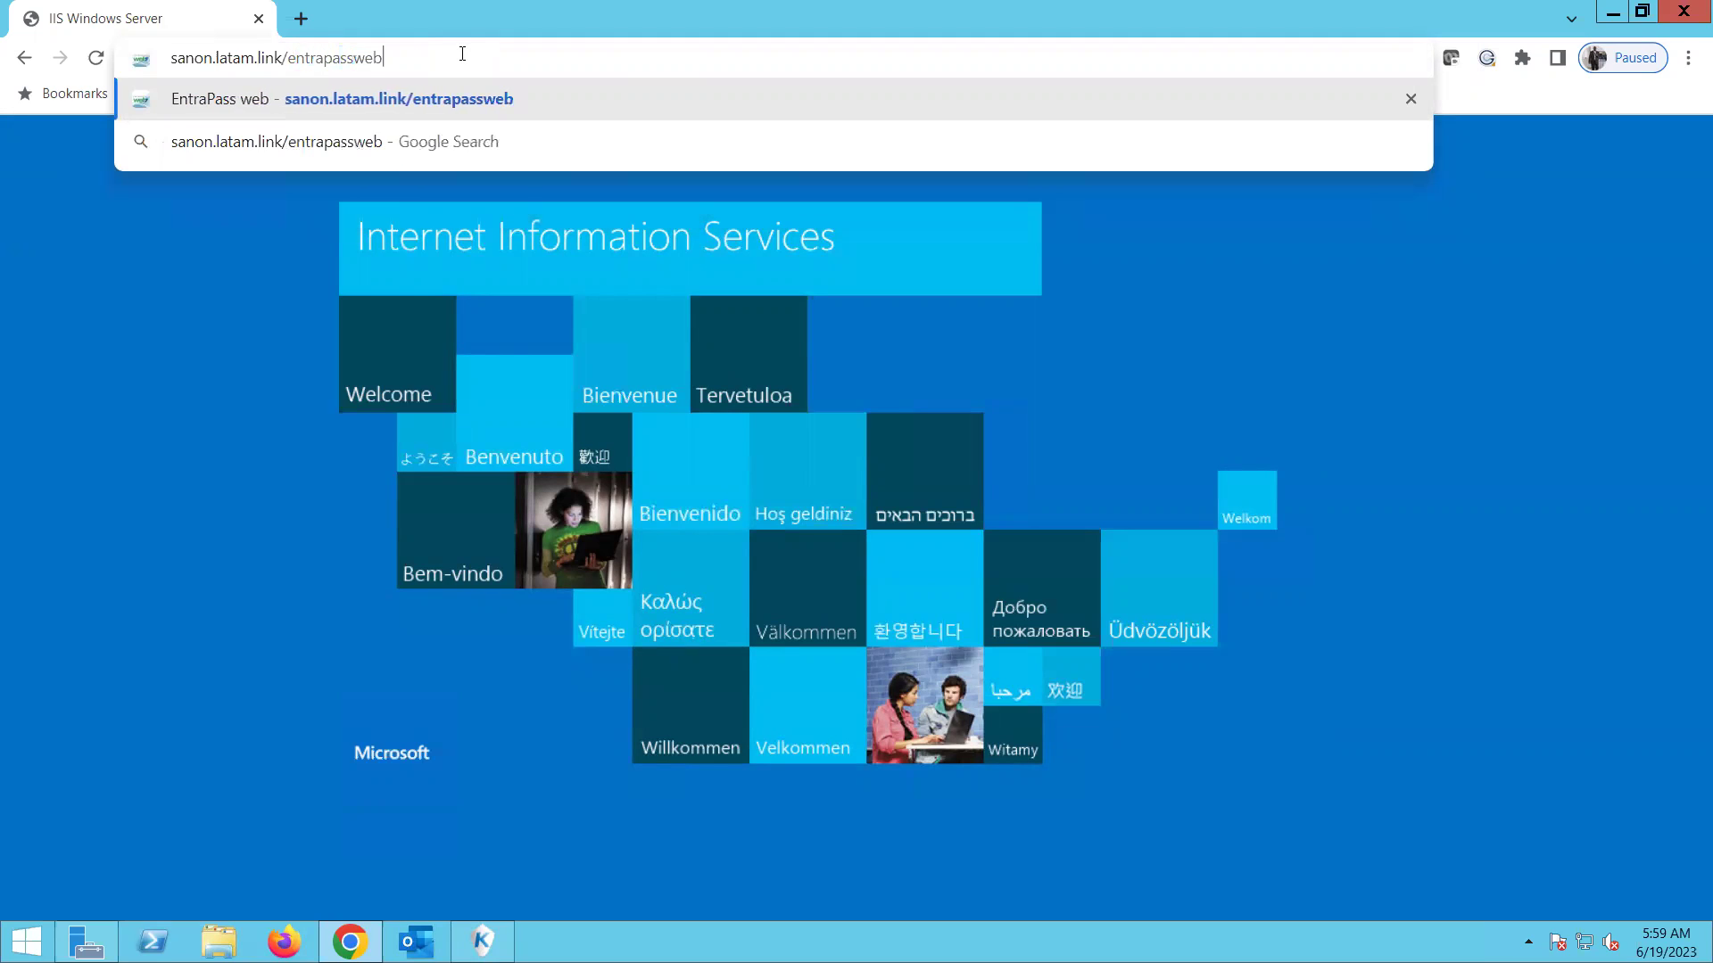
key(Return)
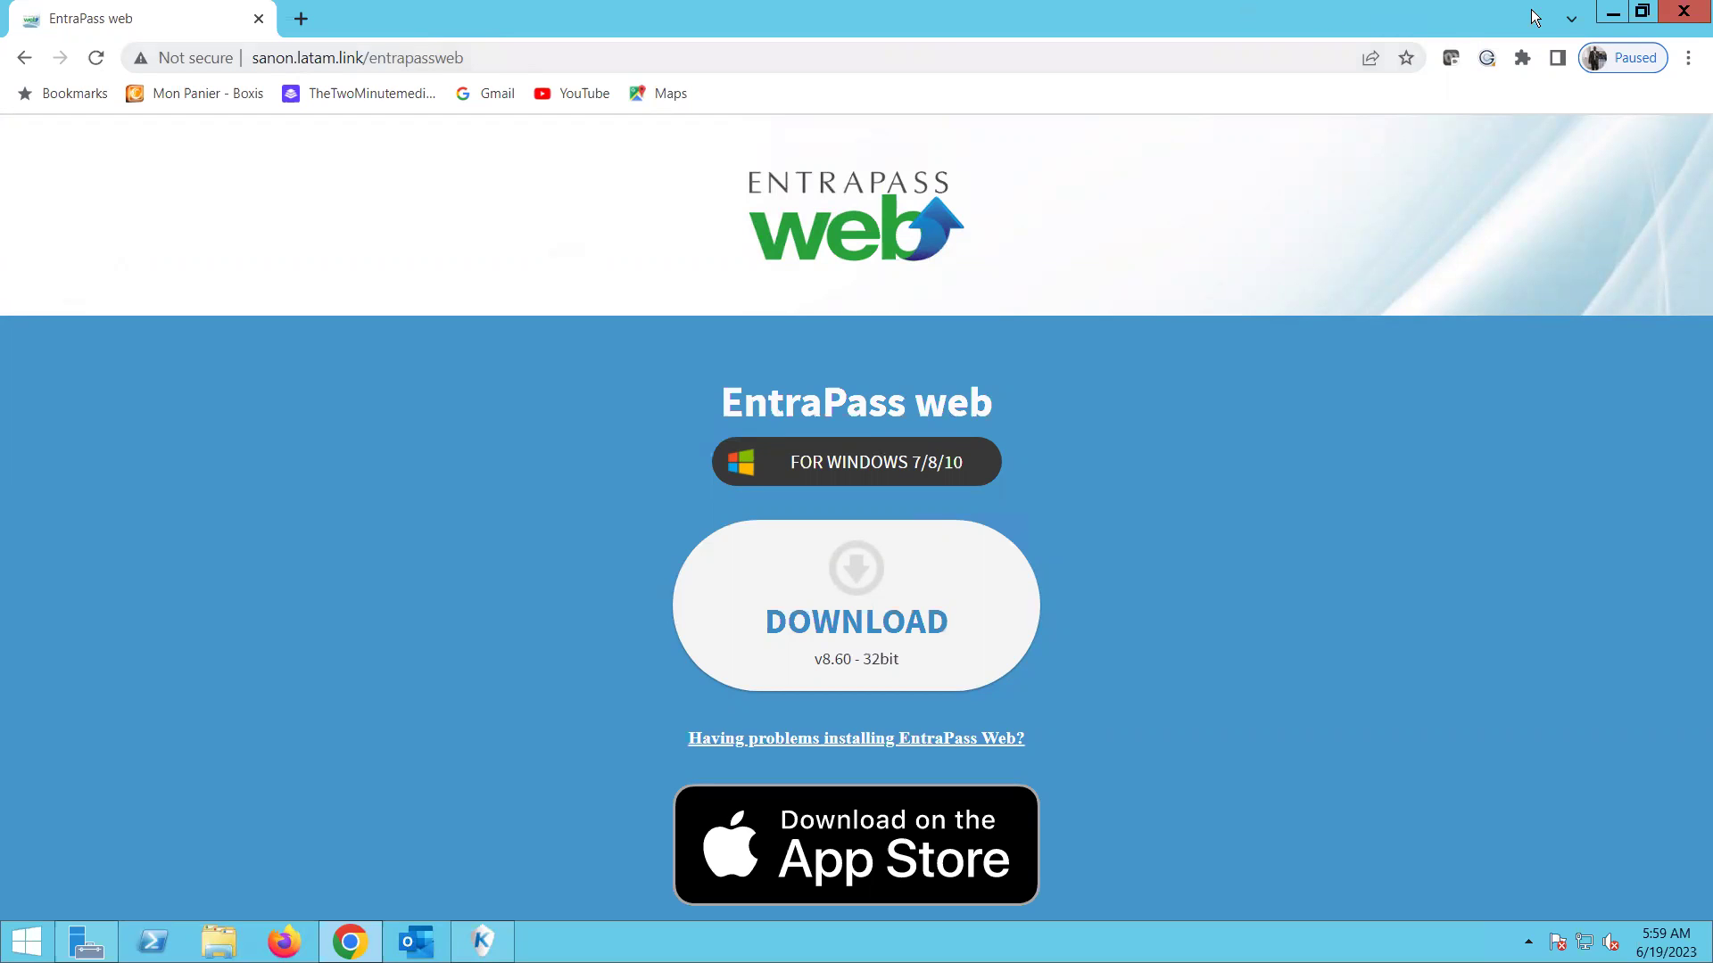
click(1614, 15)
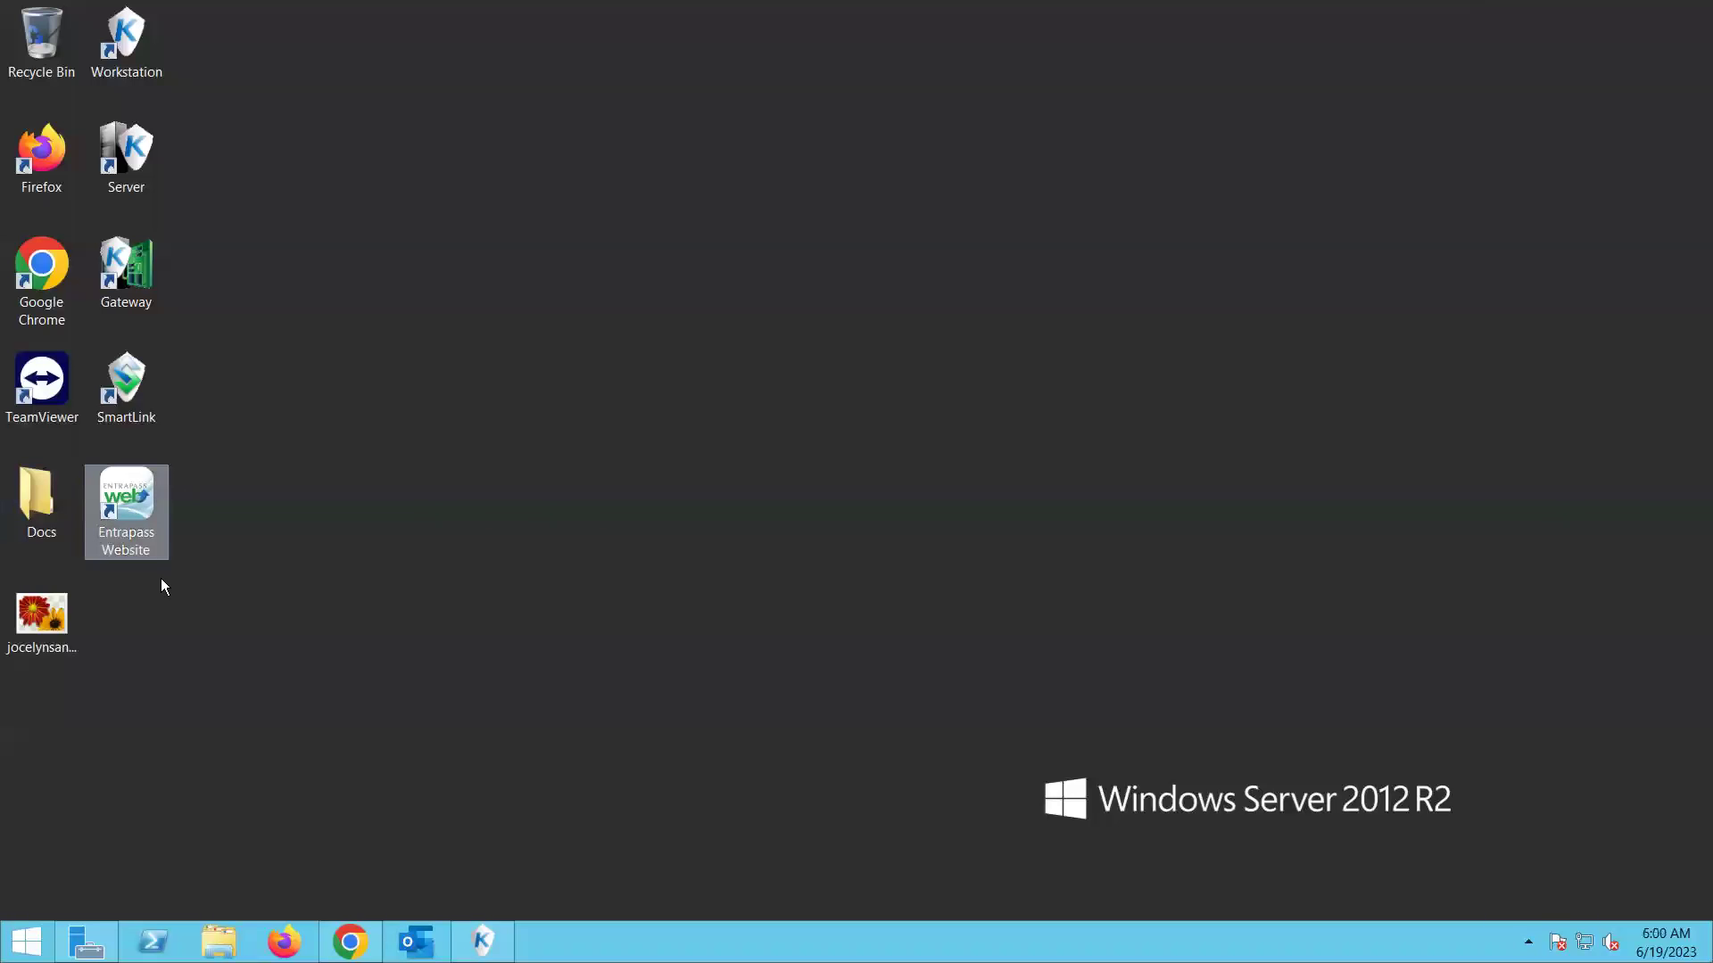
click(350, 941)
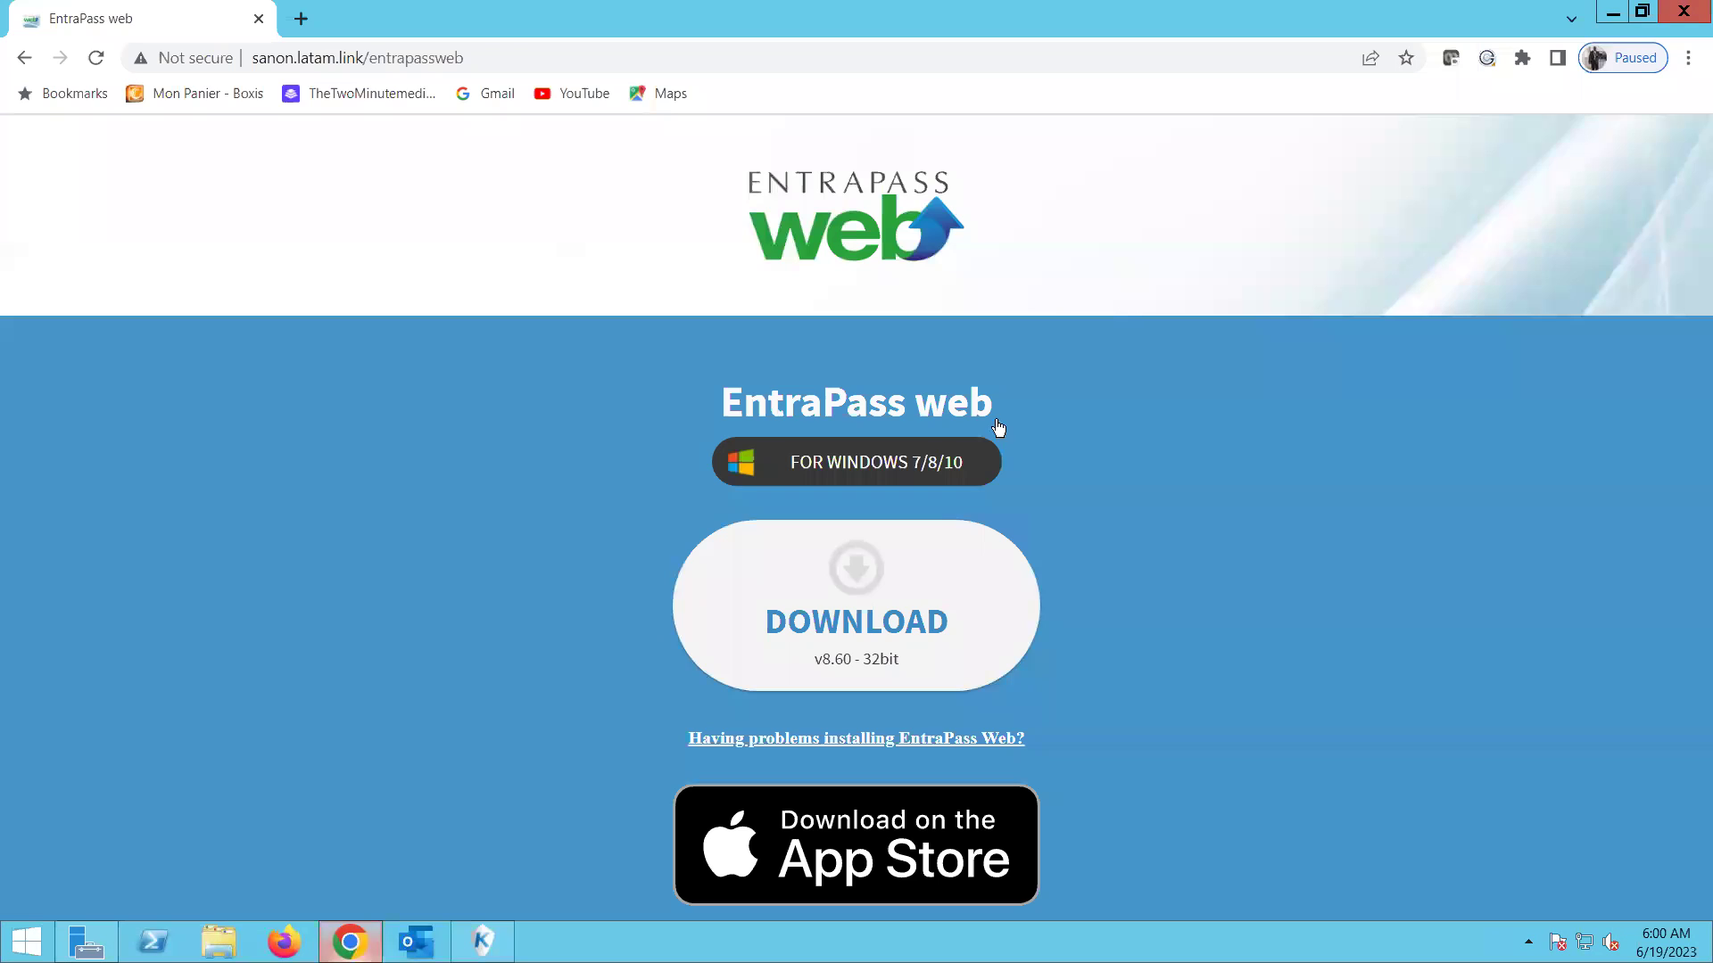
click(1695, 13)
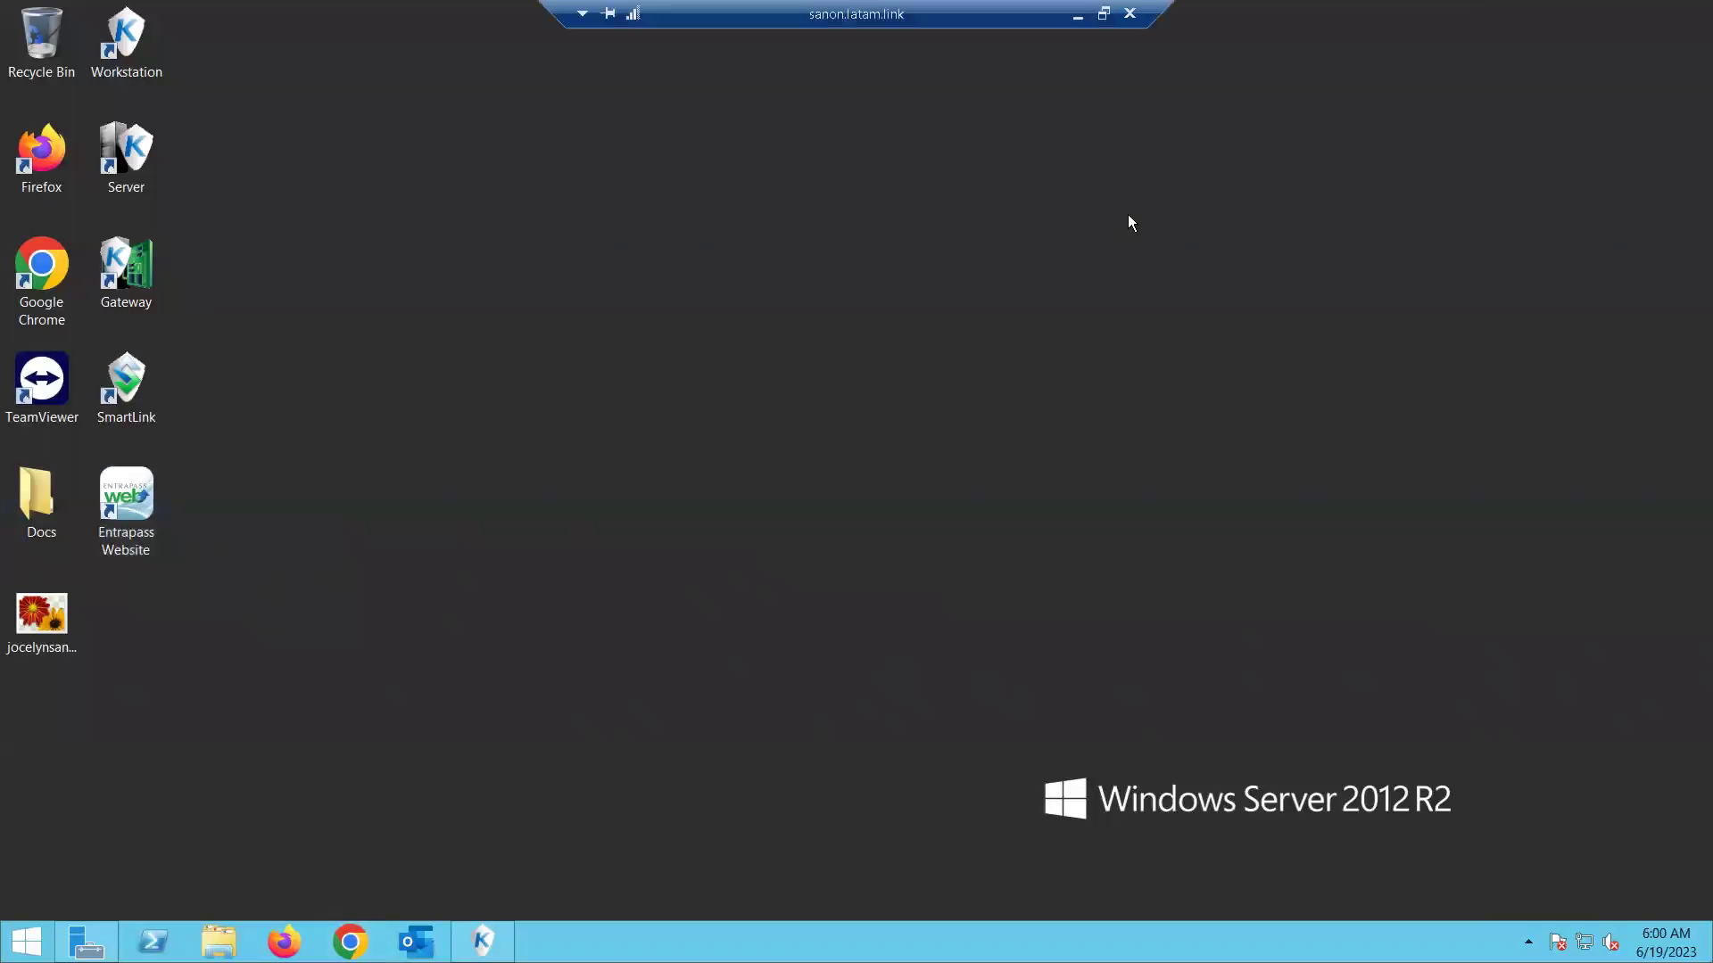
double_click(128, 488)
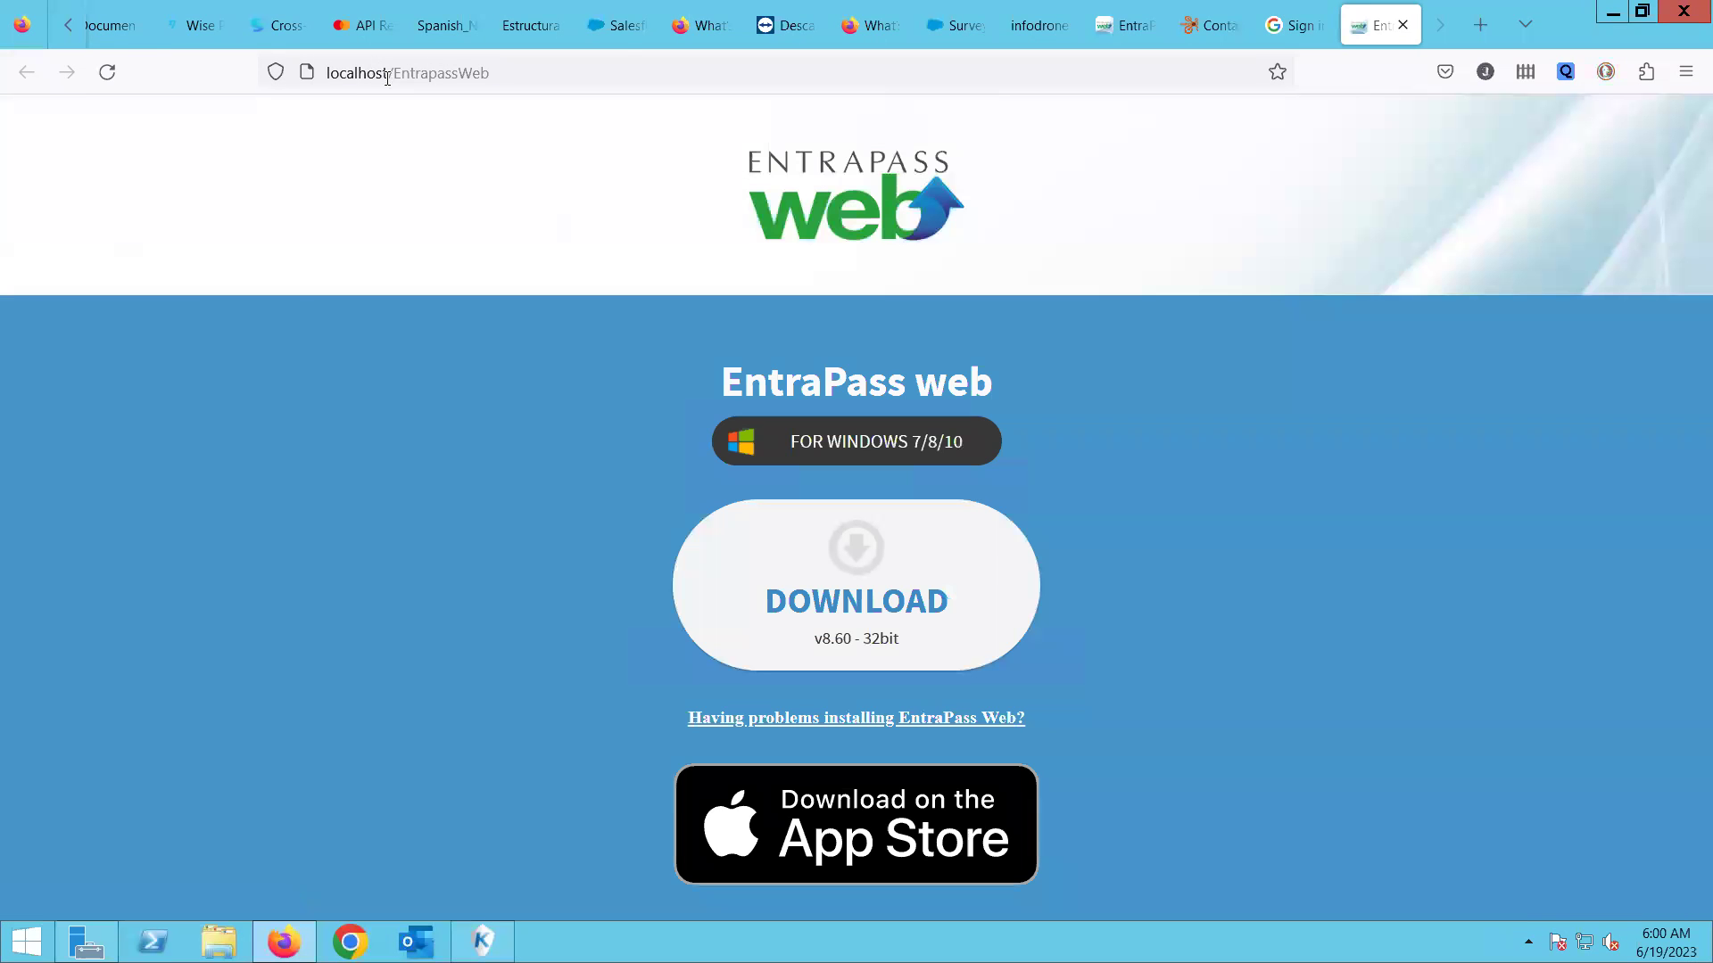
click(1683, 11)
click(368, 927)
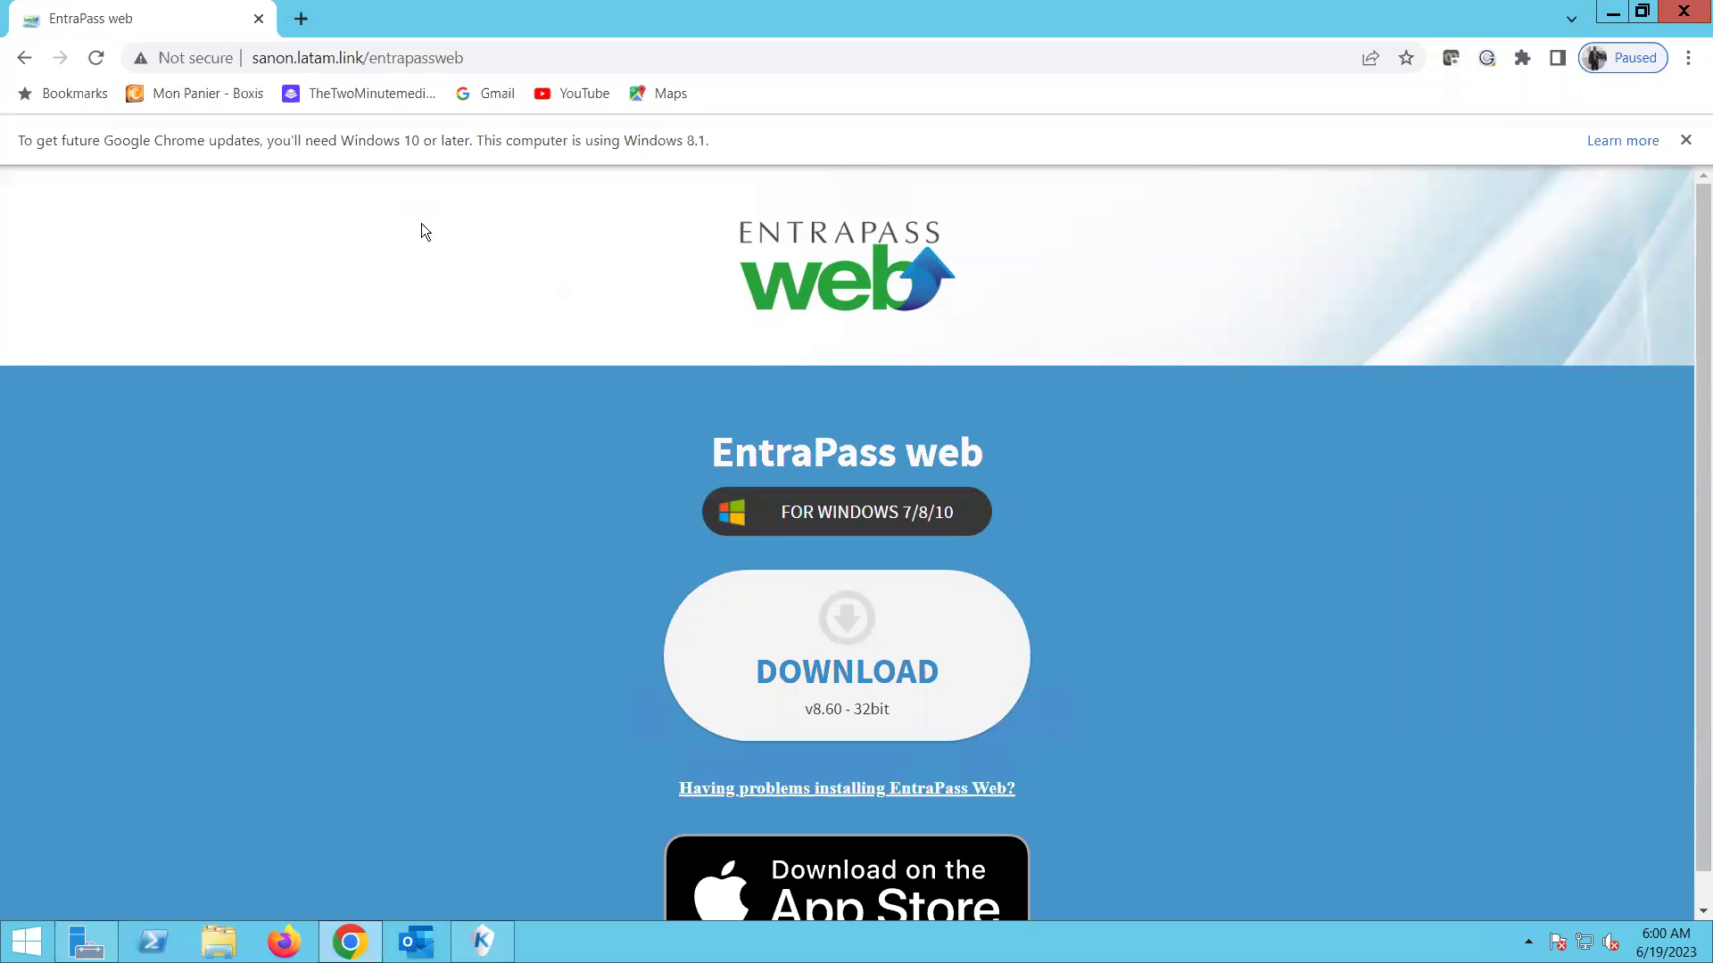
Download the EntraPass web .msi installer and run it.
click(868, 635)
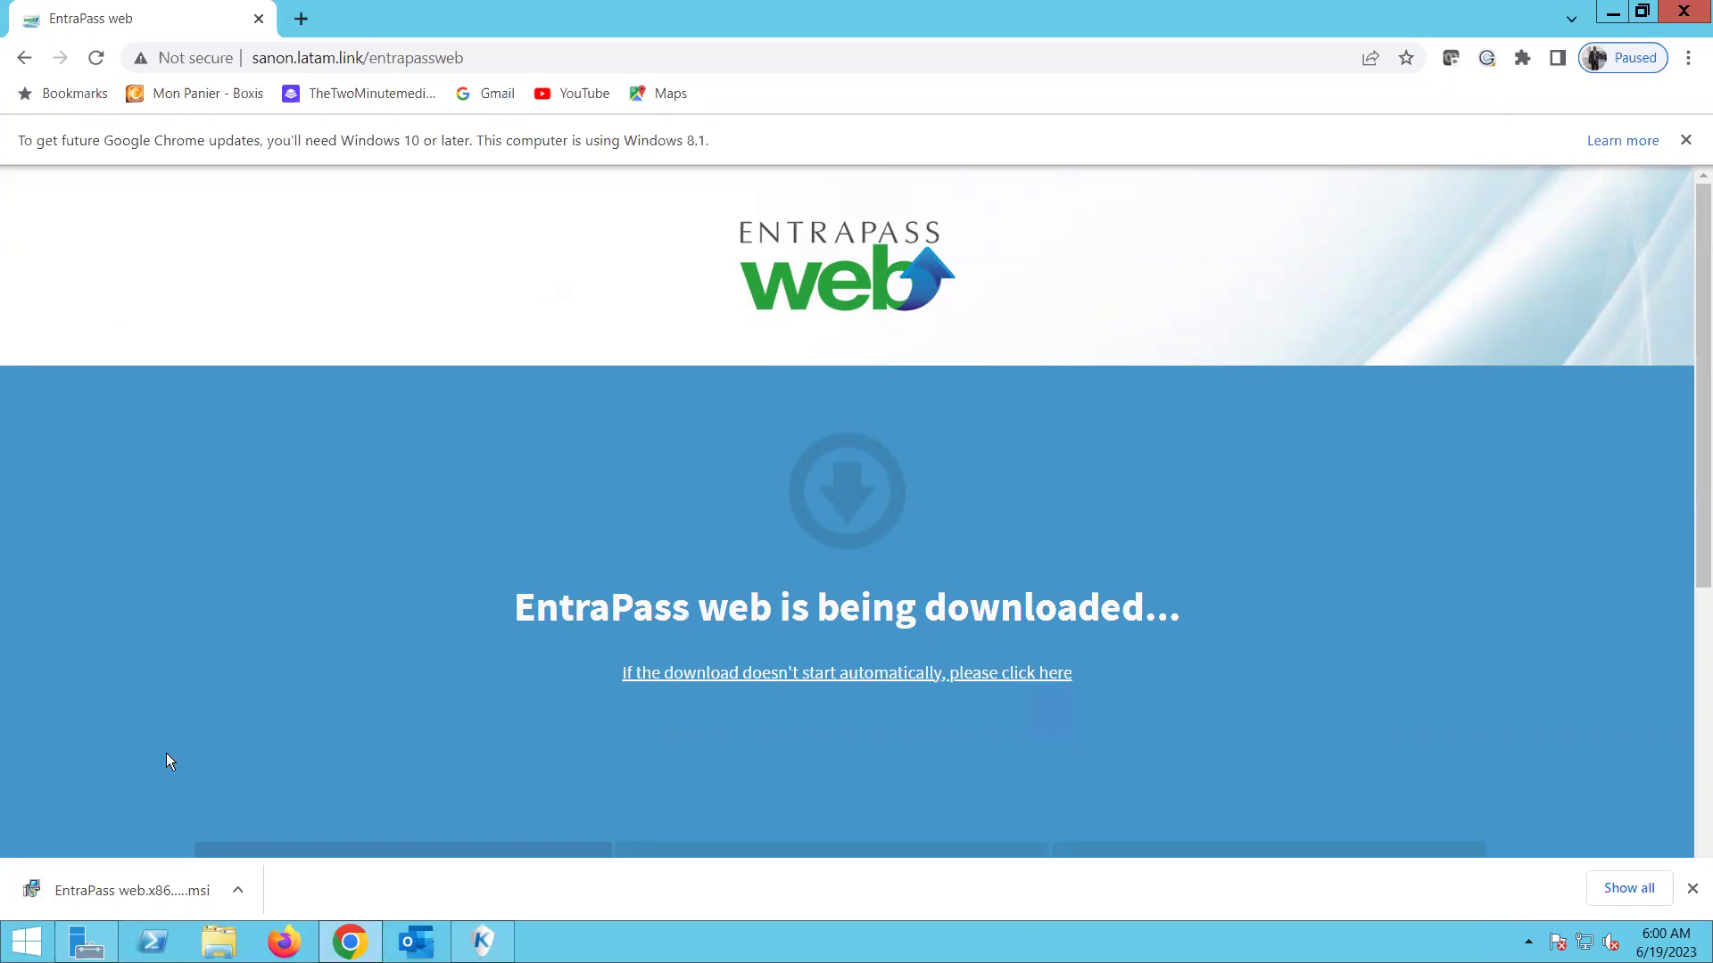
click(237, 891)
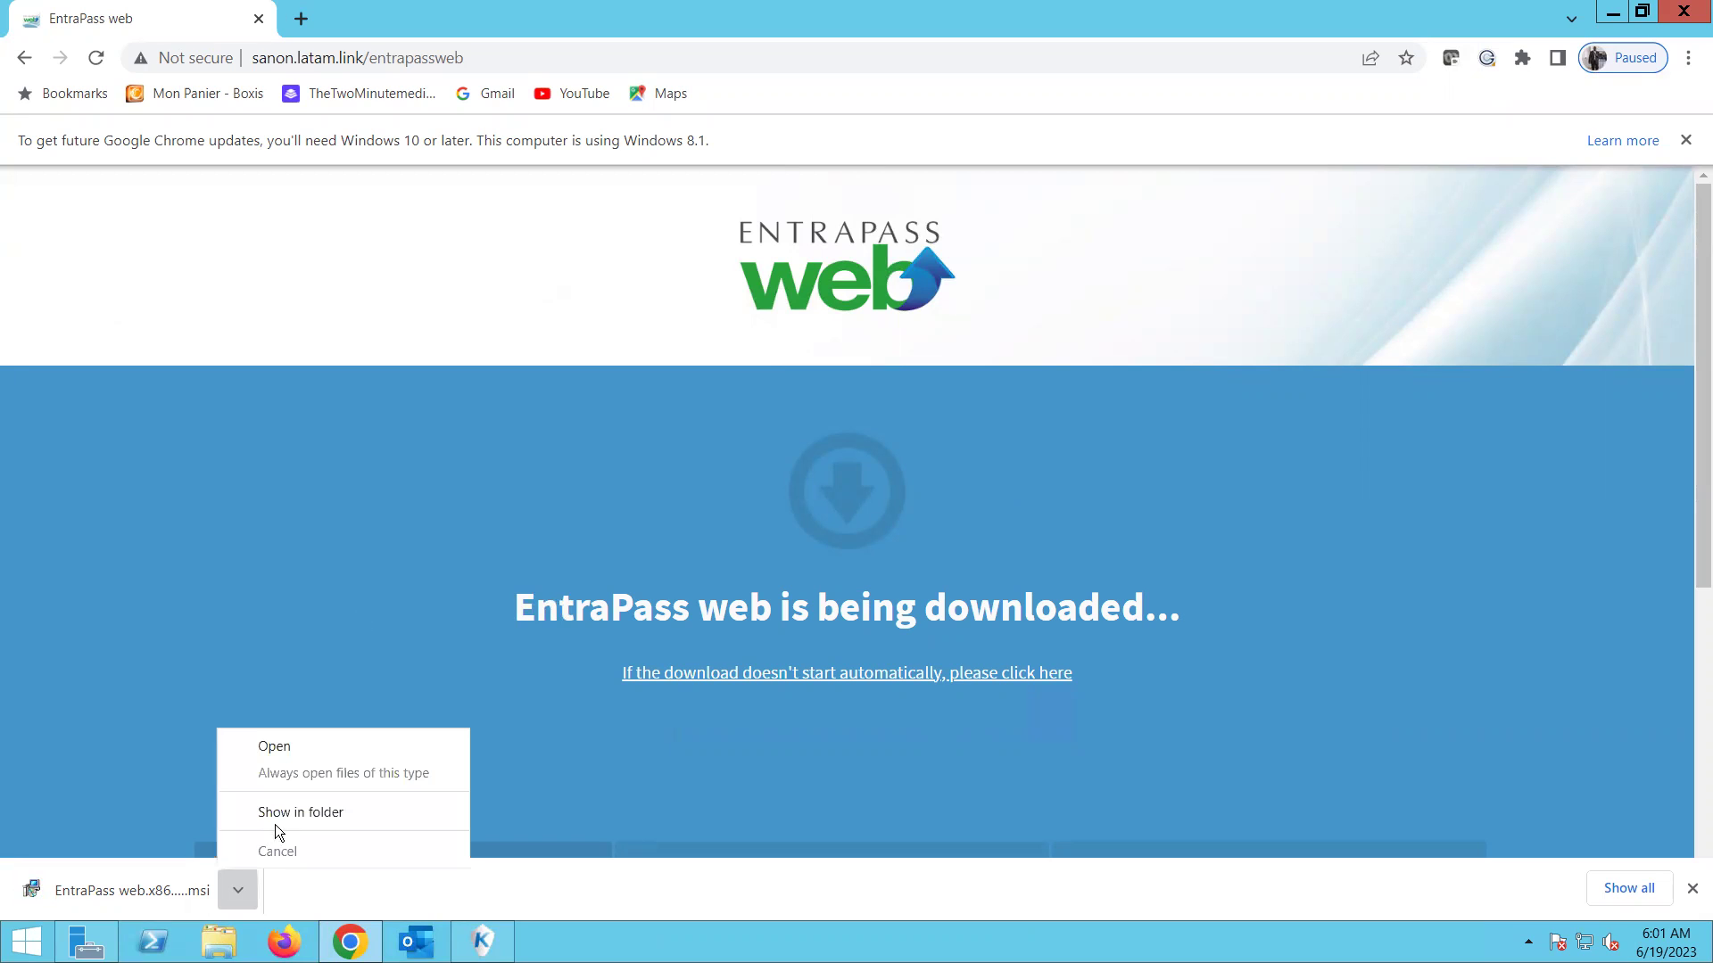
click(271, 748)
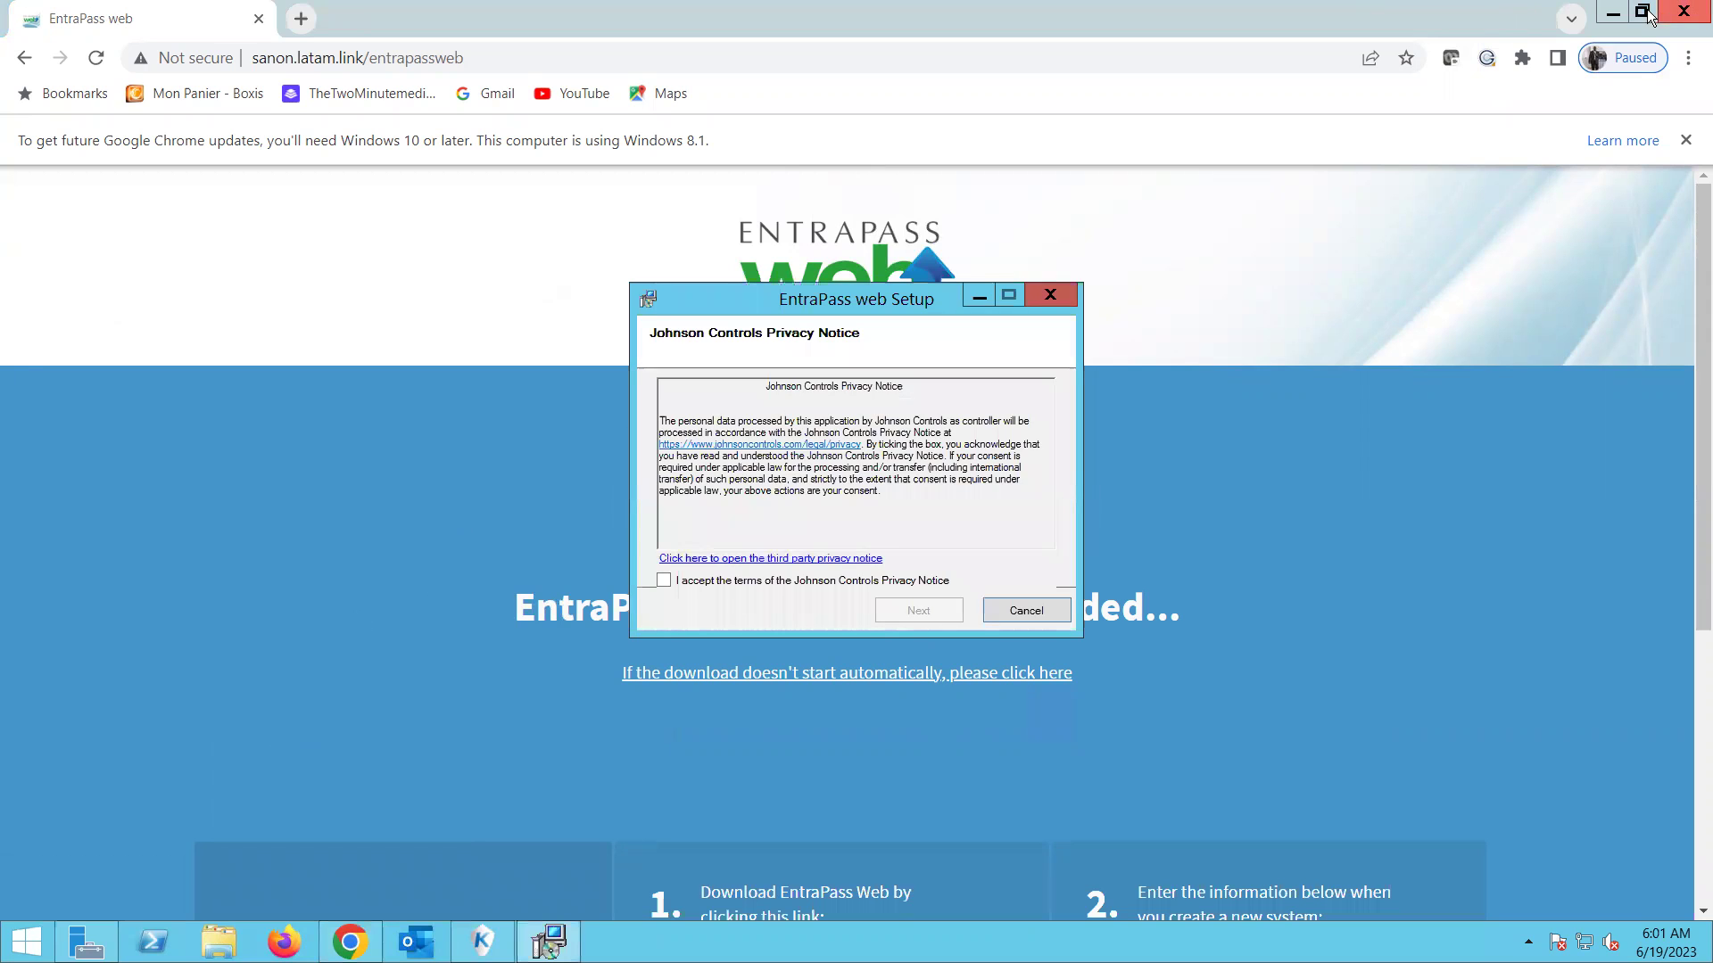
click(1613, 13)
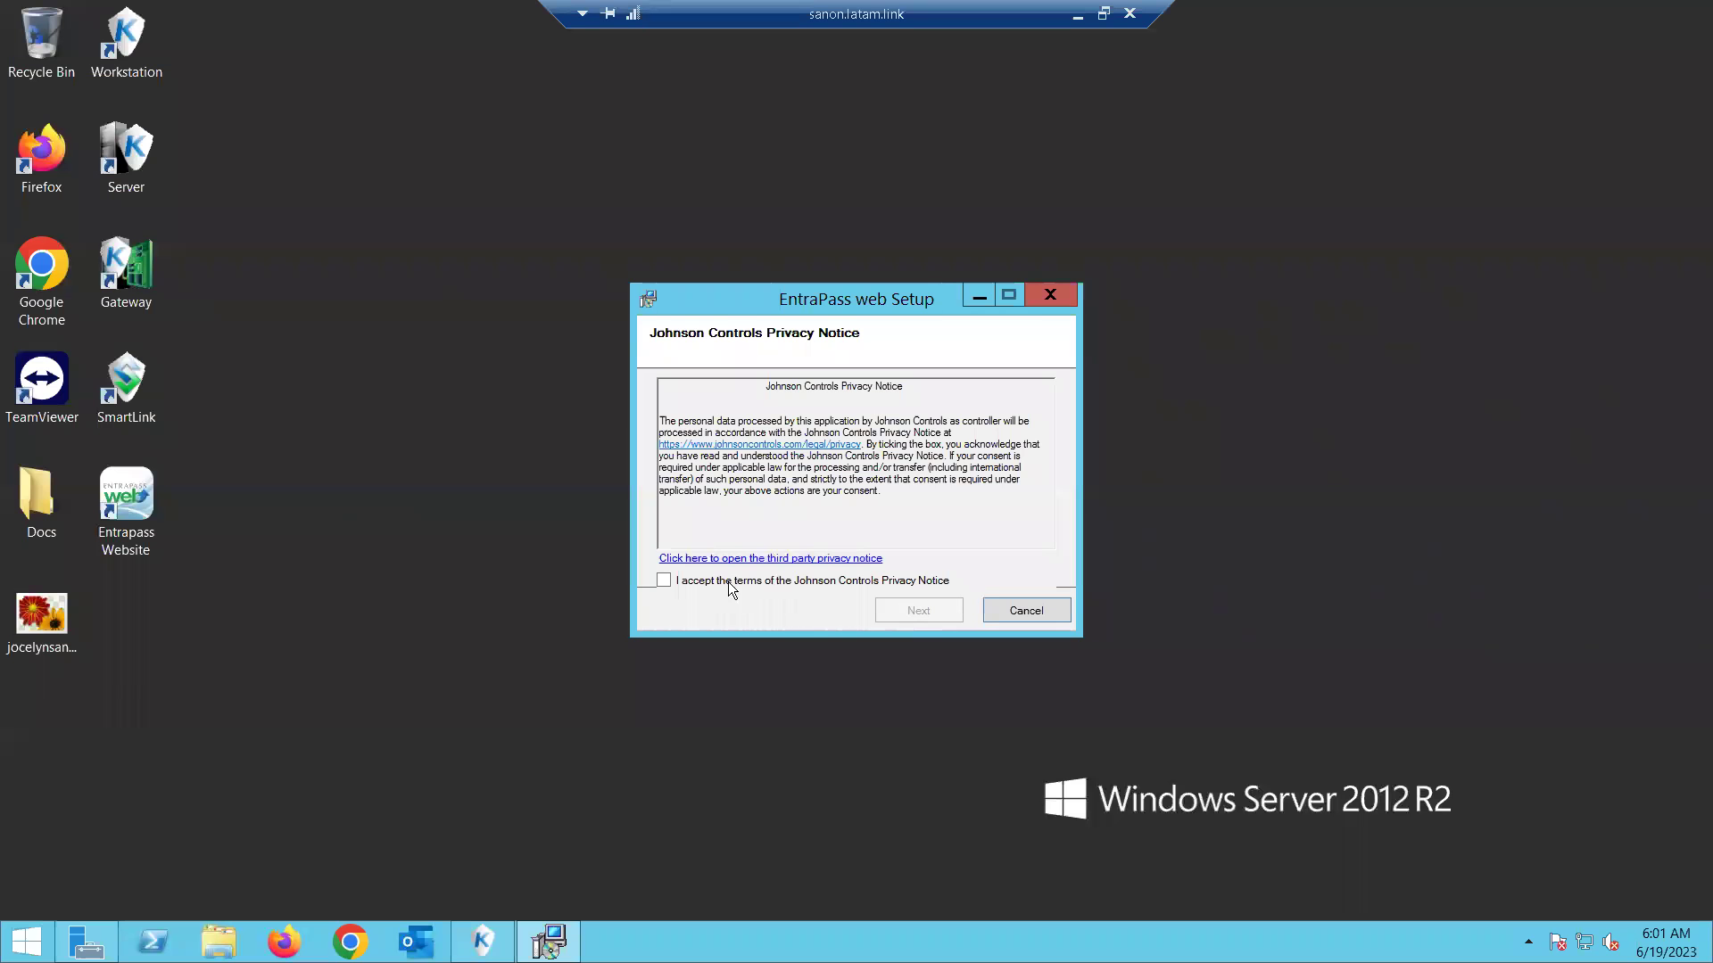
Accept the privacy notice, install for All Users, and finish with Launch checked.
click(664, 581)
click(918, 610)
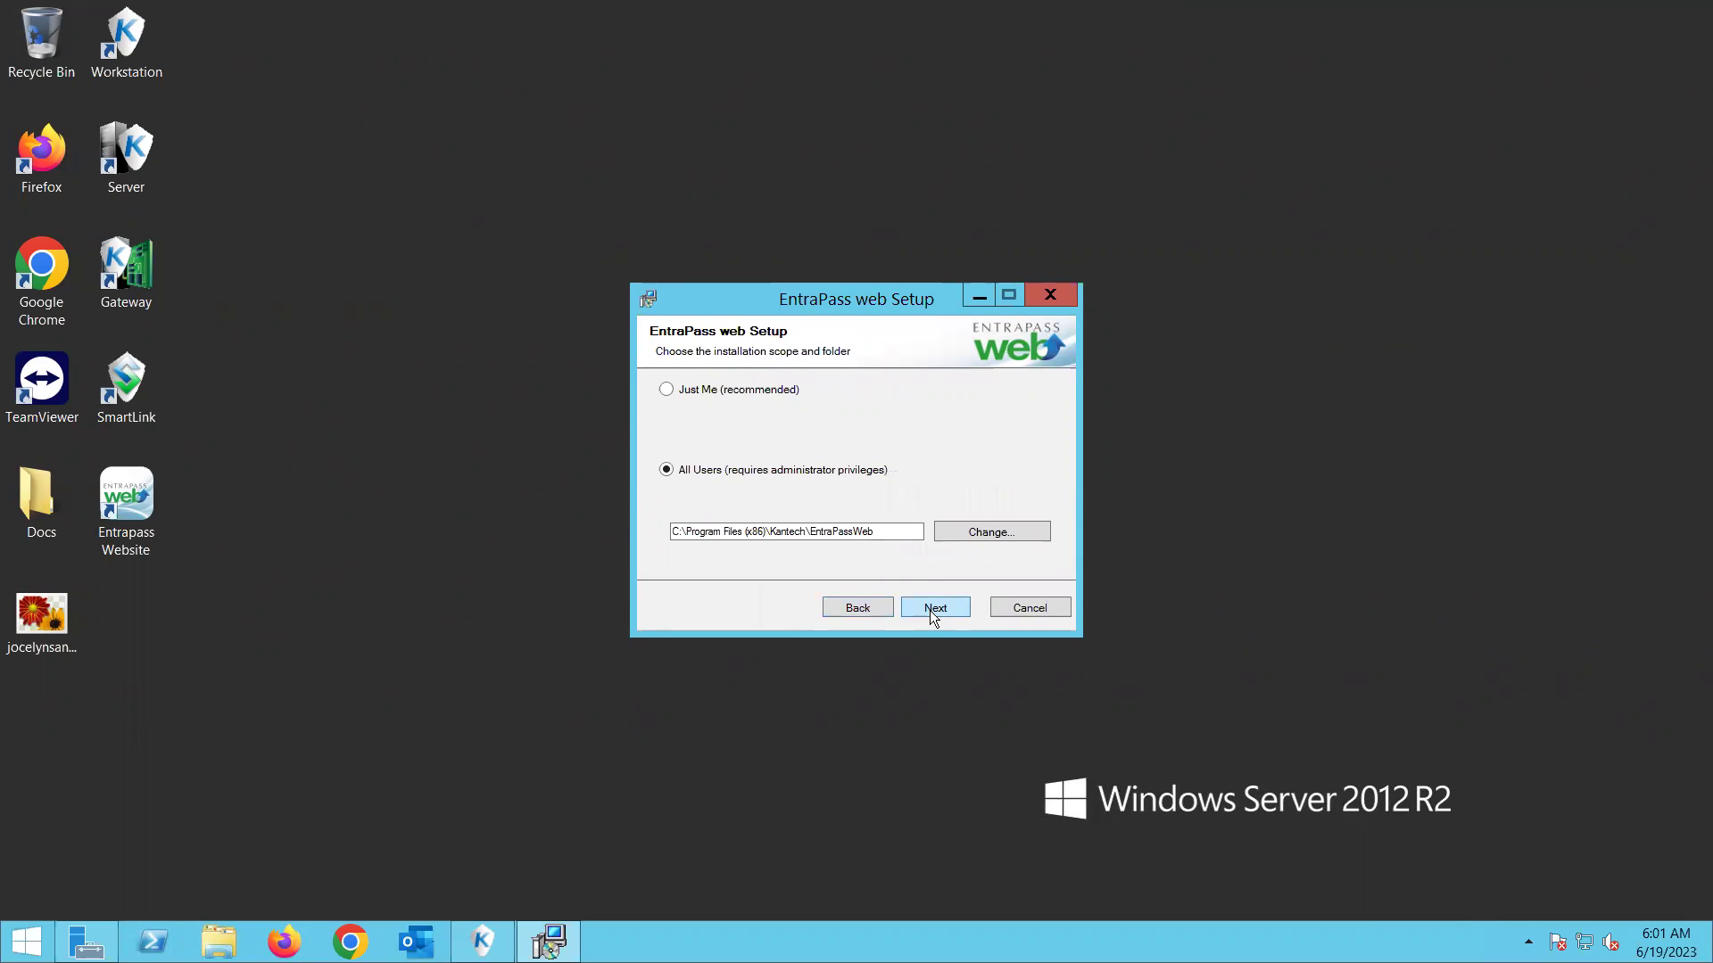
click(929, 611)
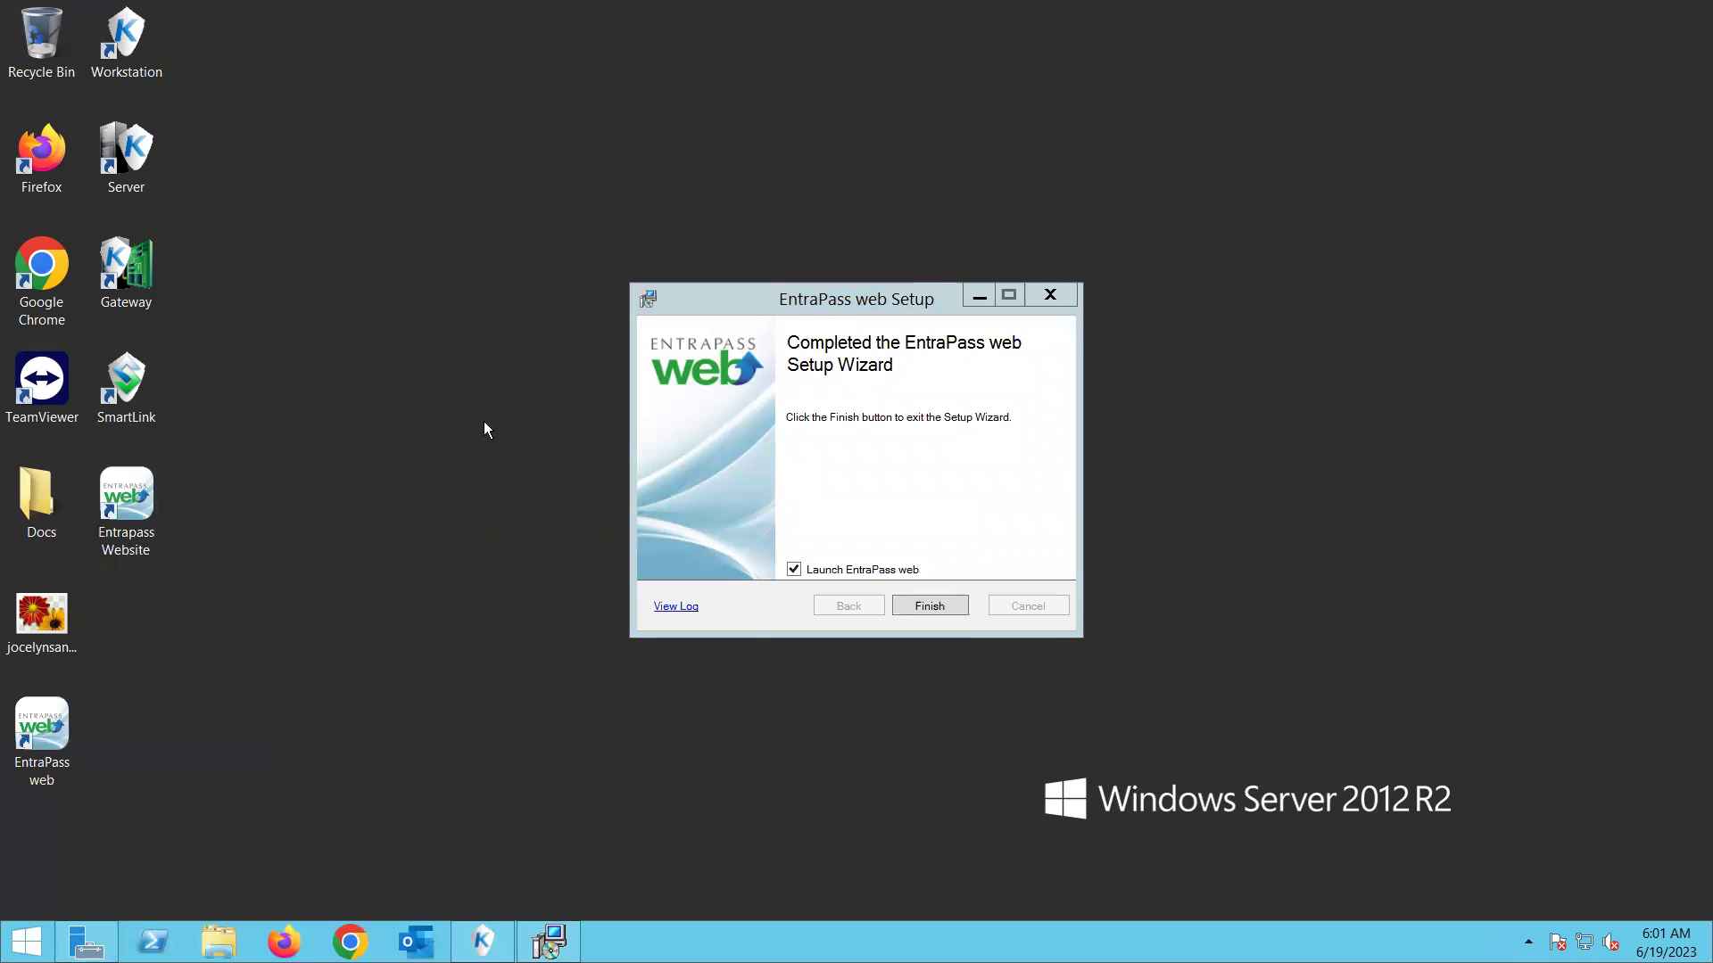
drag(51, 730, 138, 617)
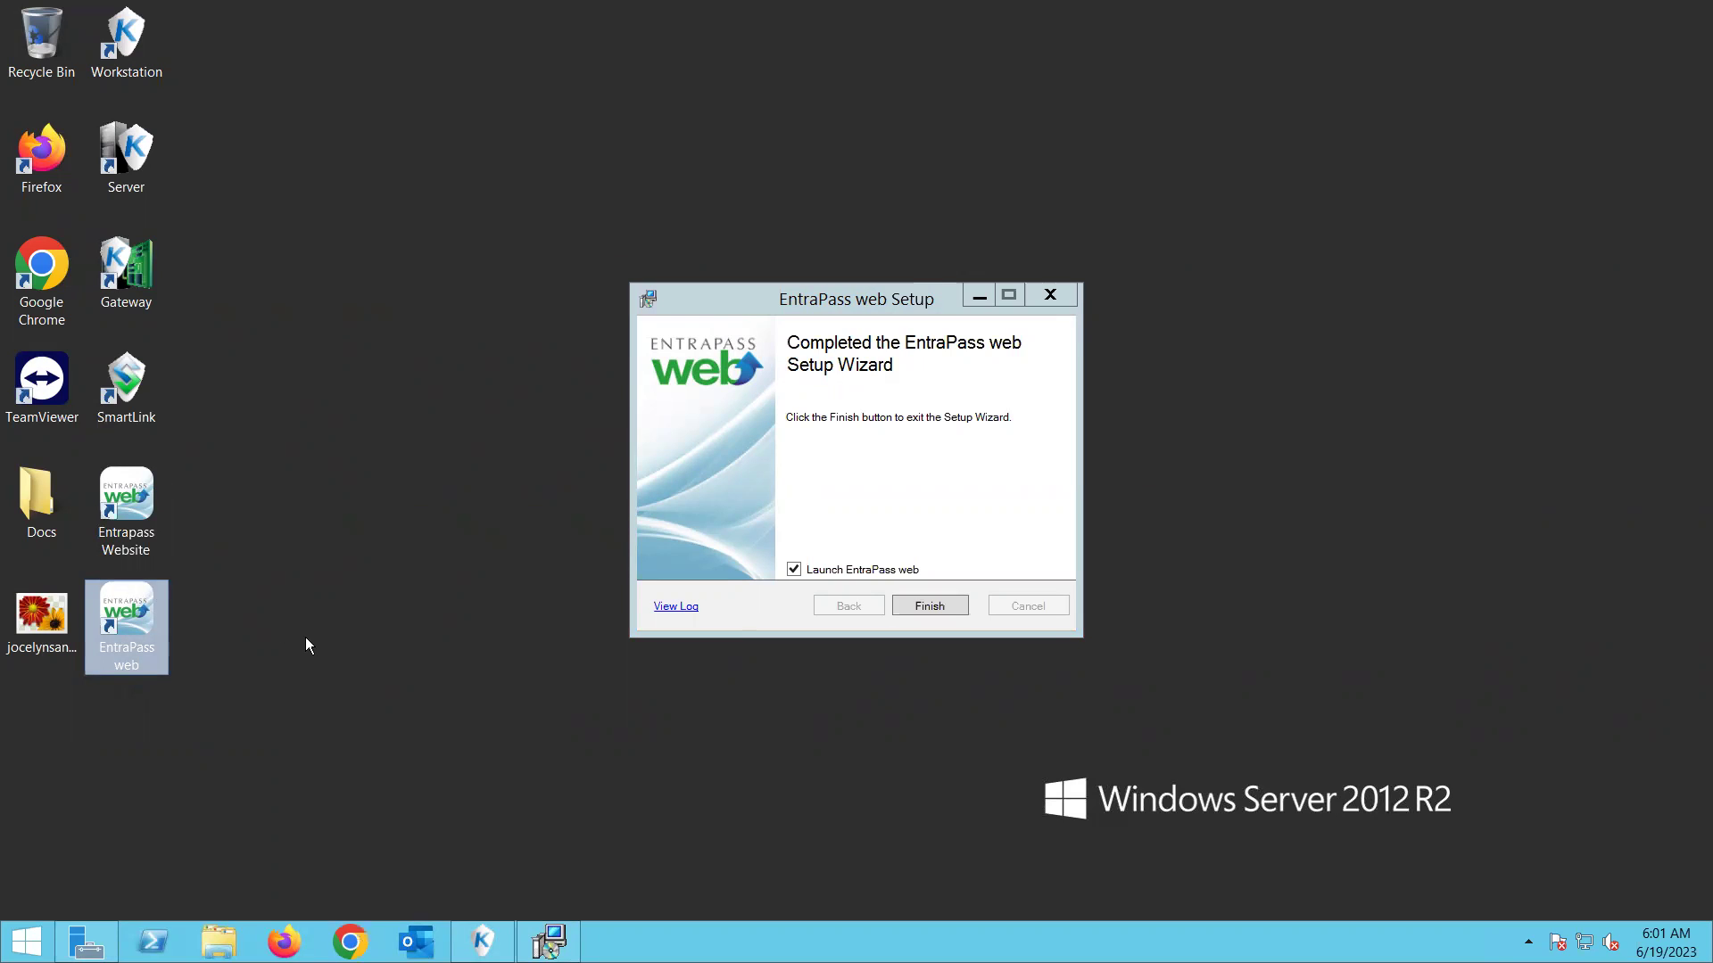
click(924, 609)
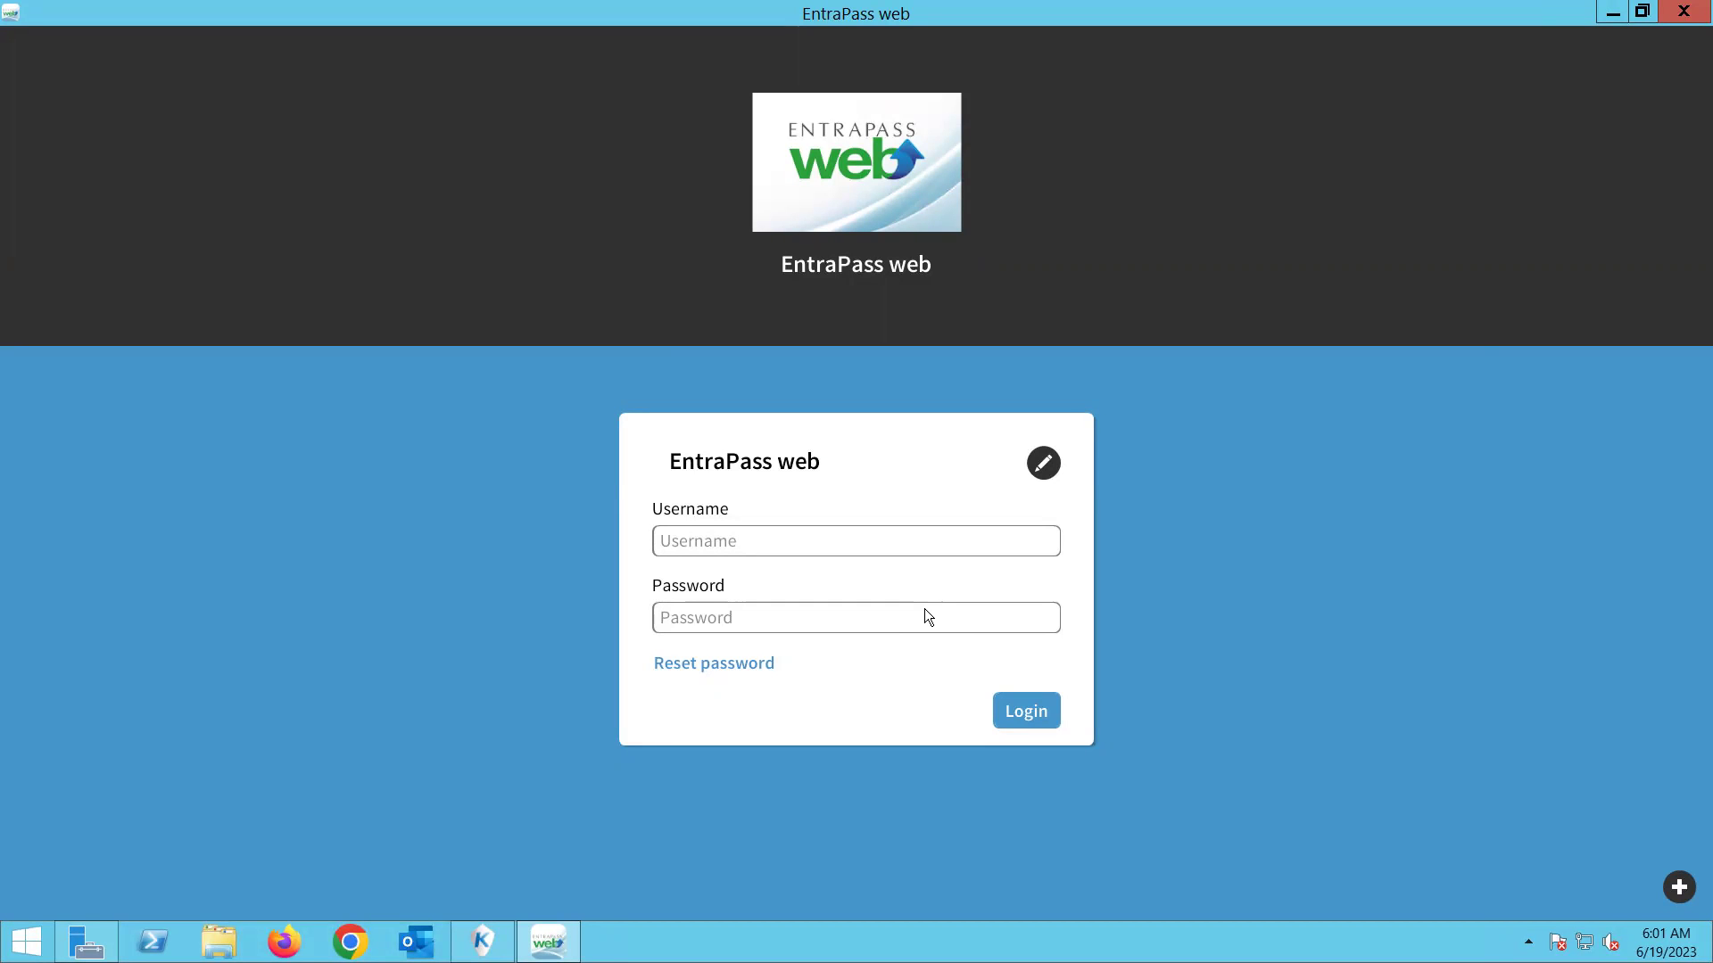
Try logging in to EntraPass web as 'kantech' with a password, which gets rejected.
click(830, 538)
text(ka)
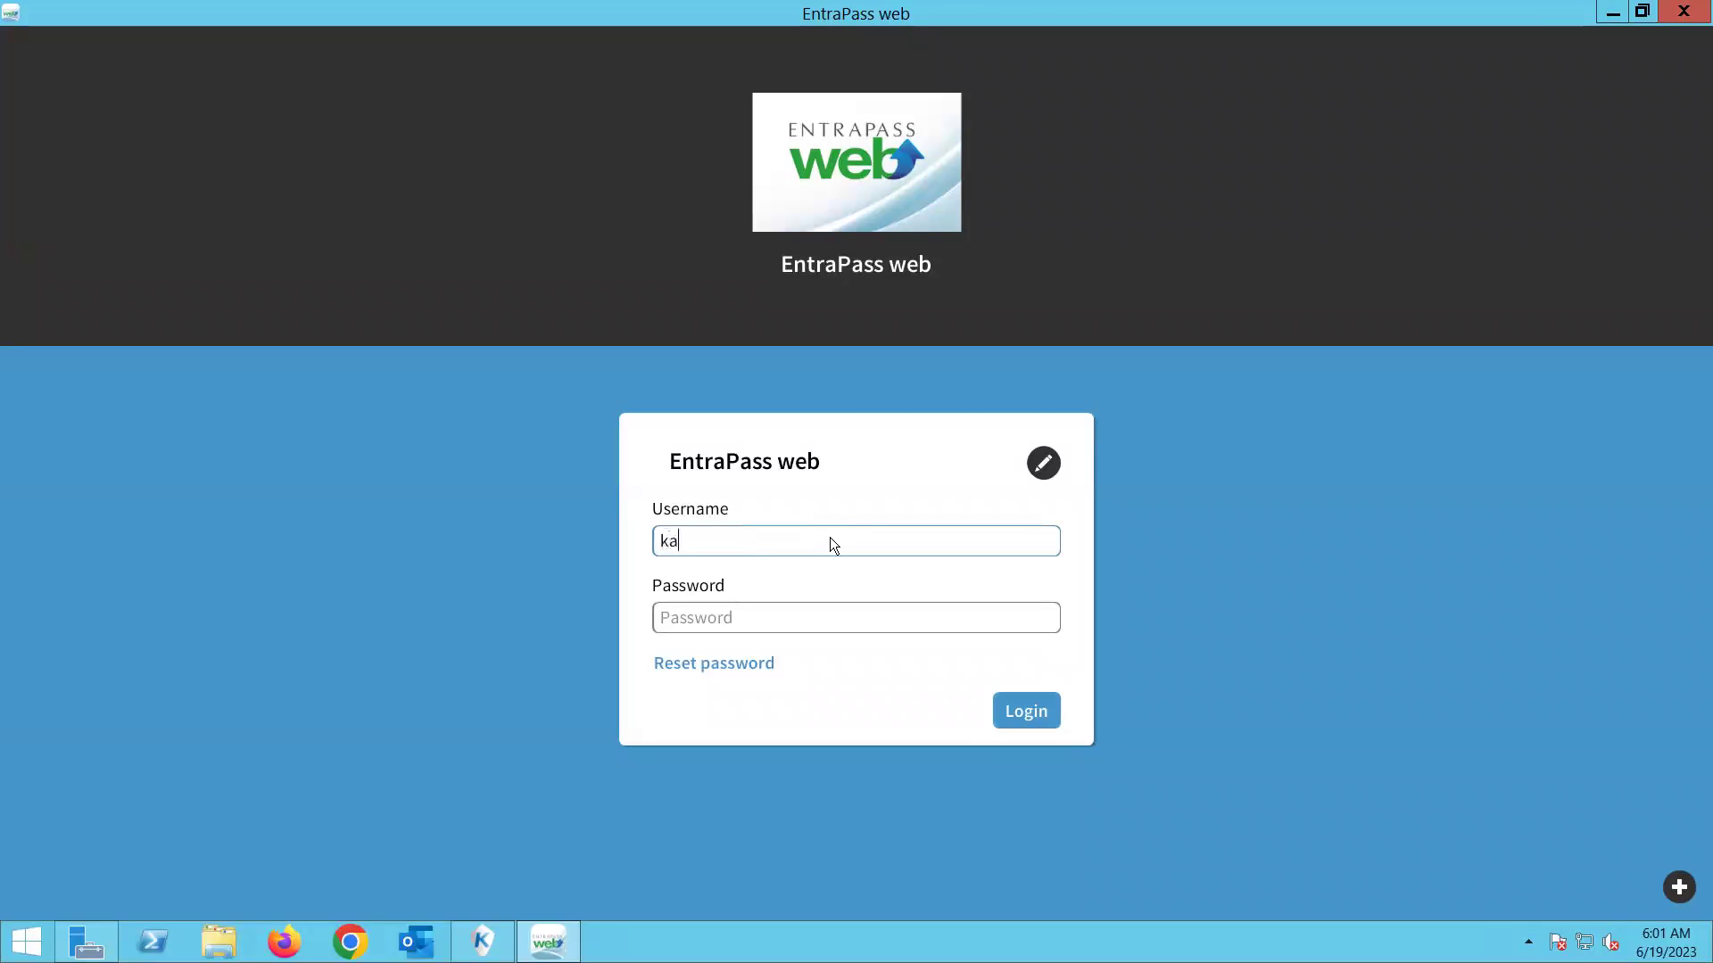
text(ntech)
key(Tab)
text(*******)
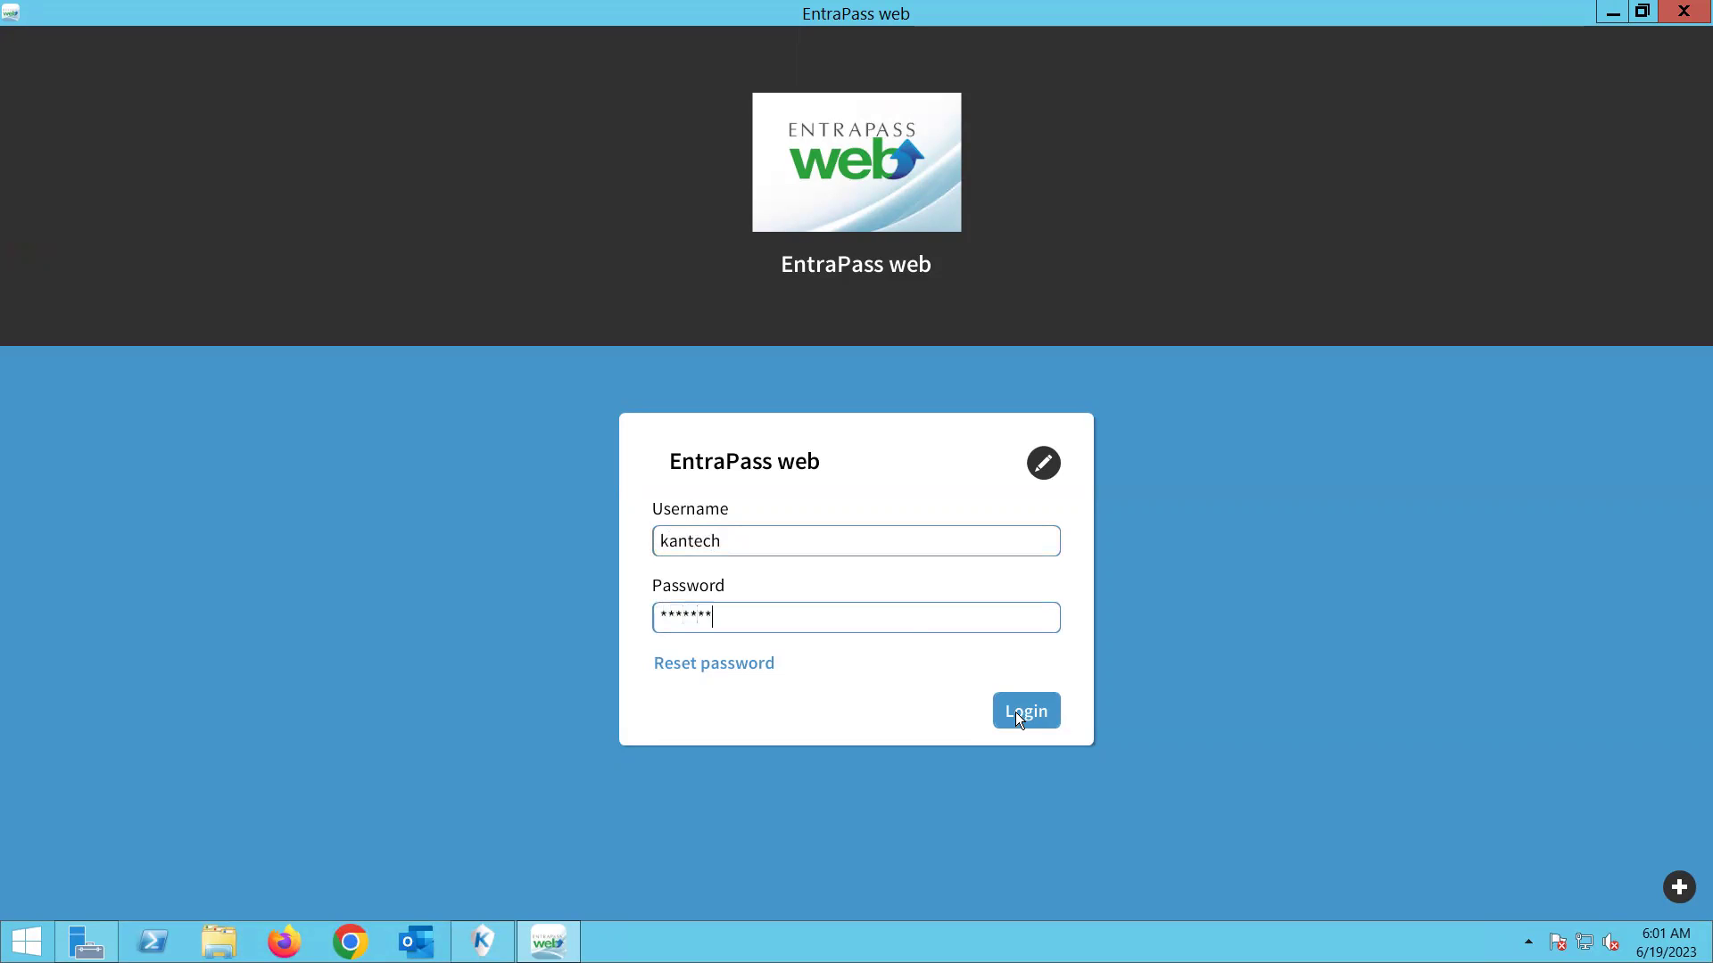
click(1015, 714)
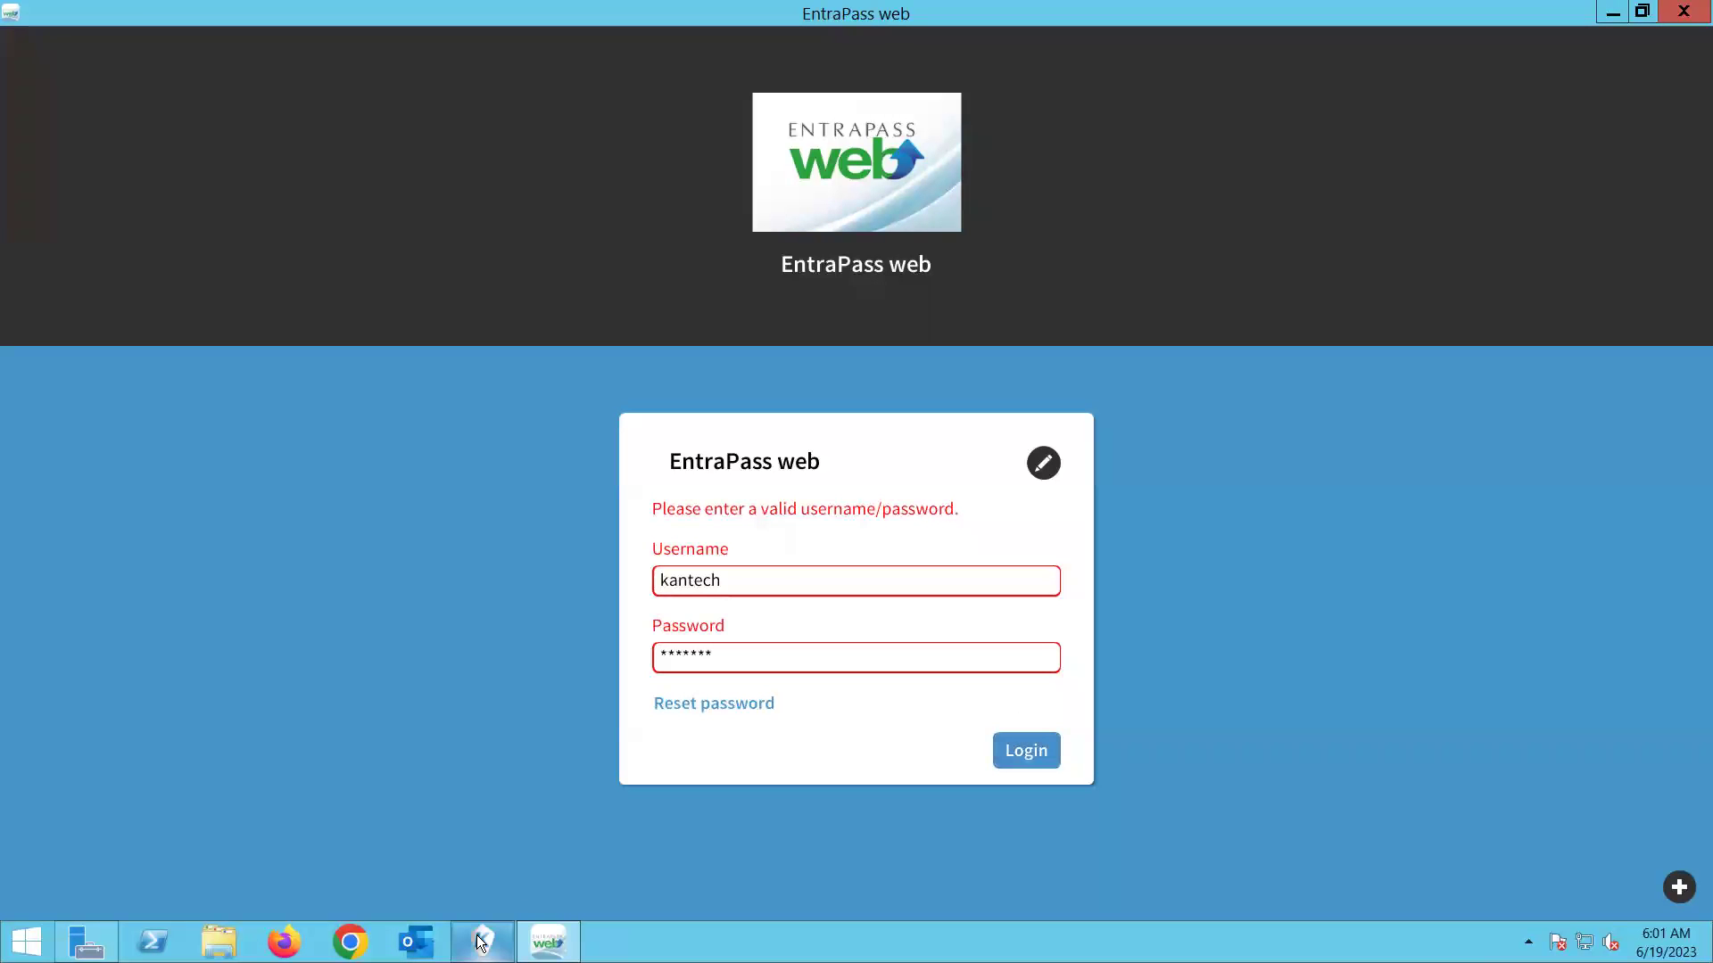
mouse_move(481, 942)
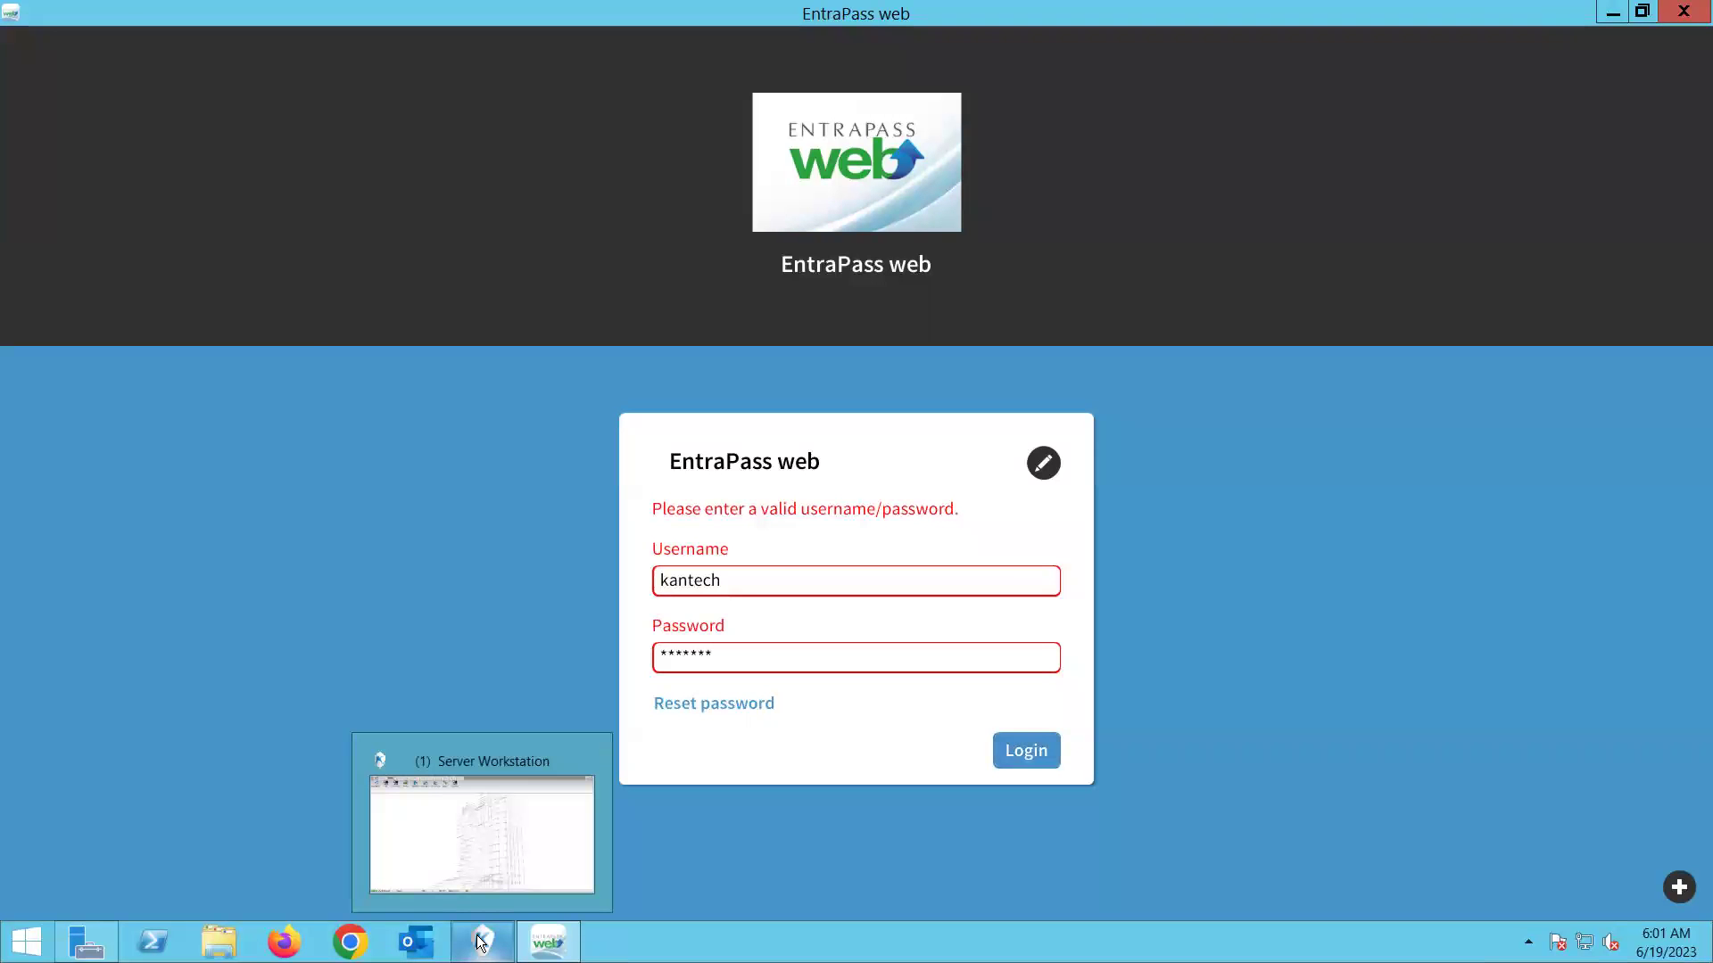
Log out of Server Workstation, minimize it, and retry the EntraPass web login.
click(481, 938)
click(15, 41)
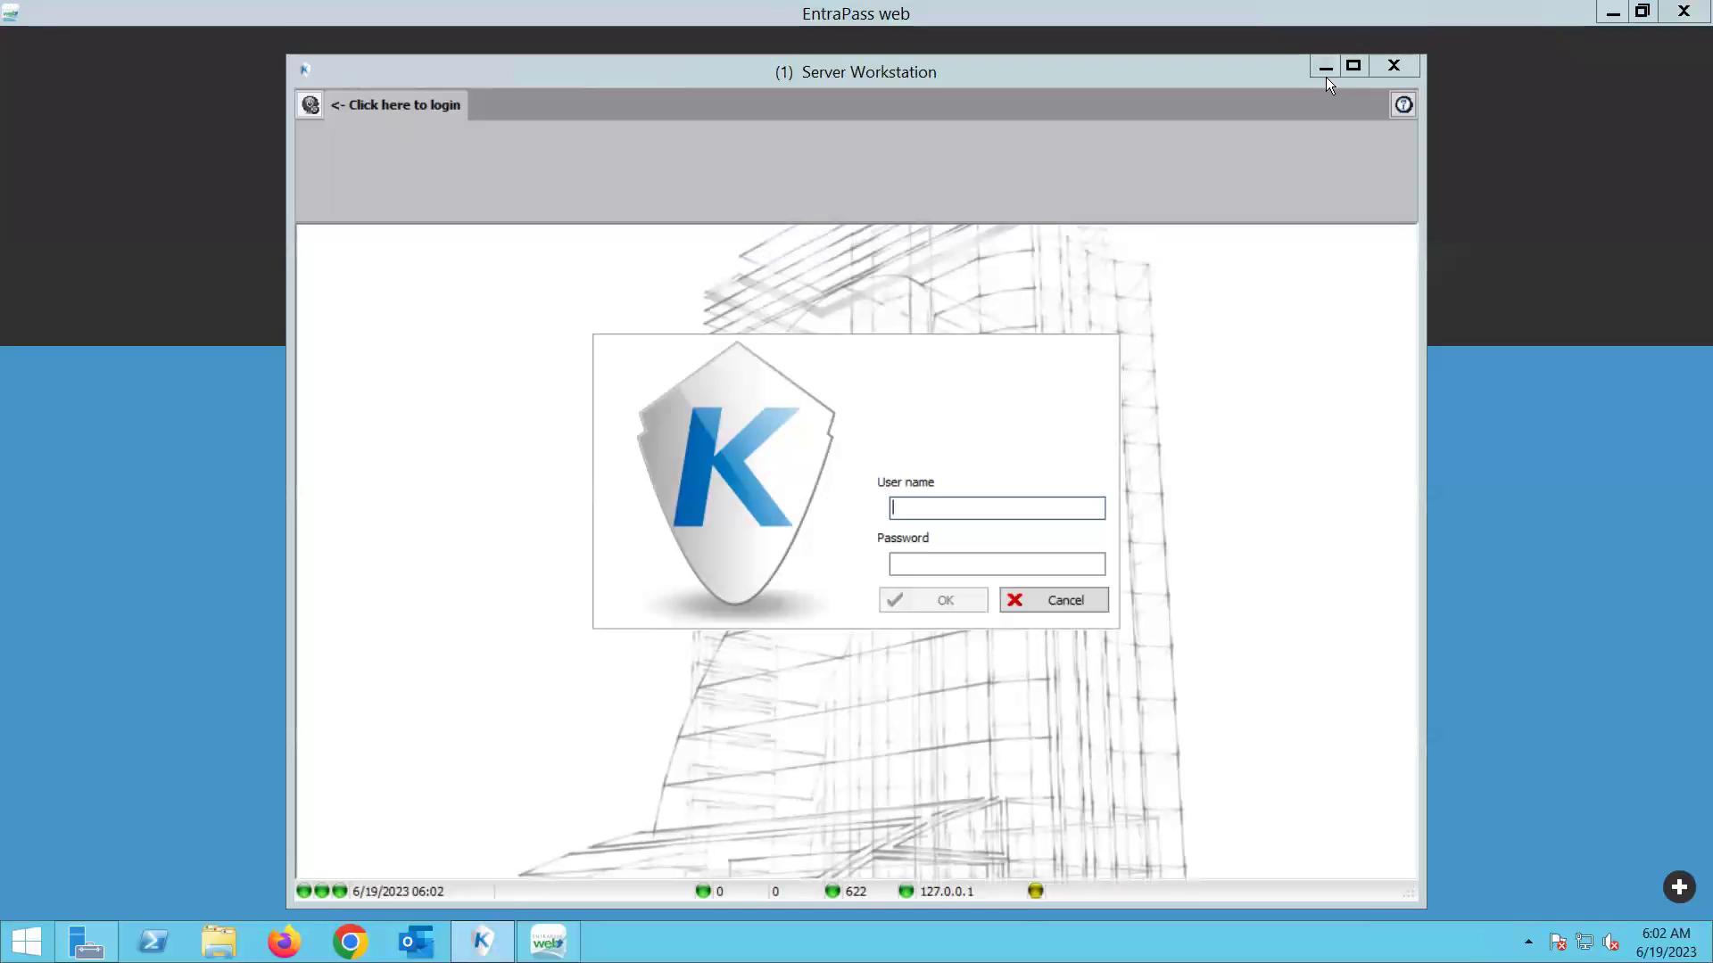
click(1326, 68)
click(1025, 755)
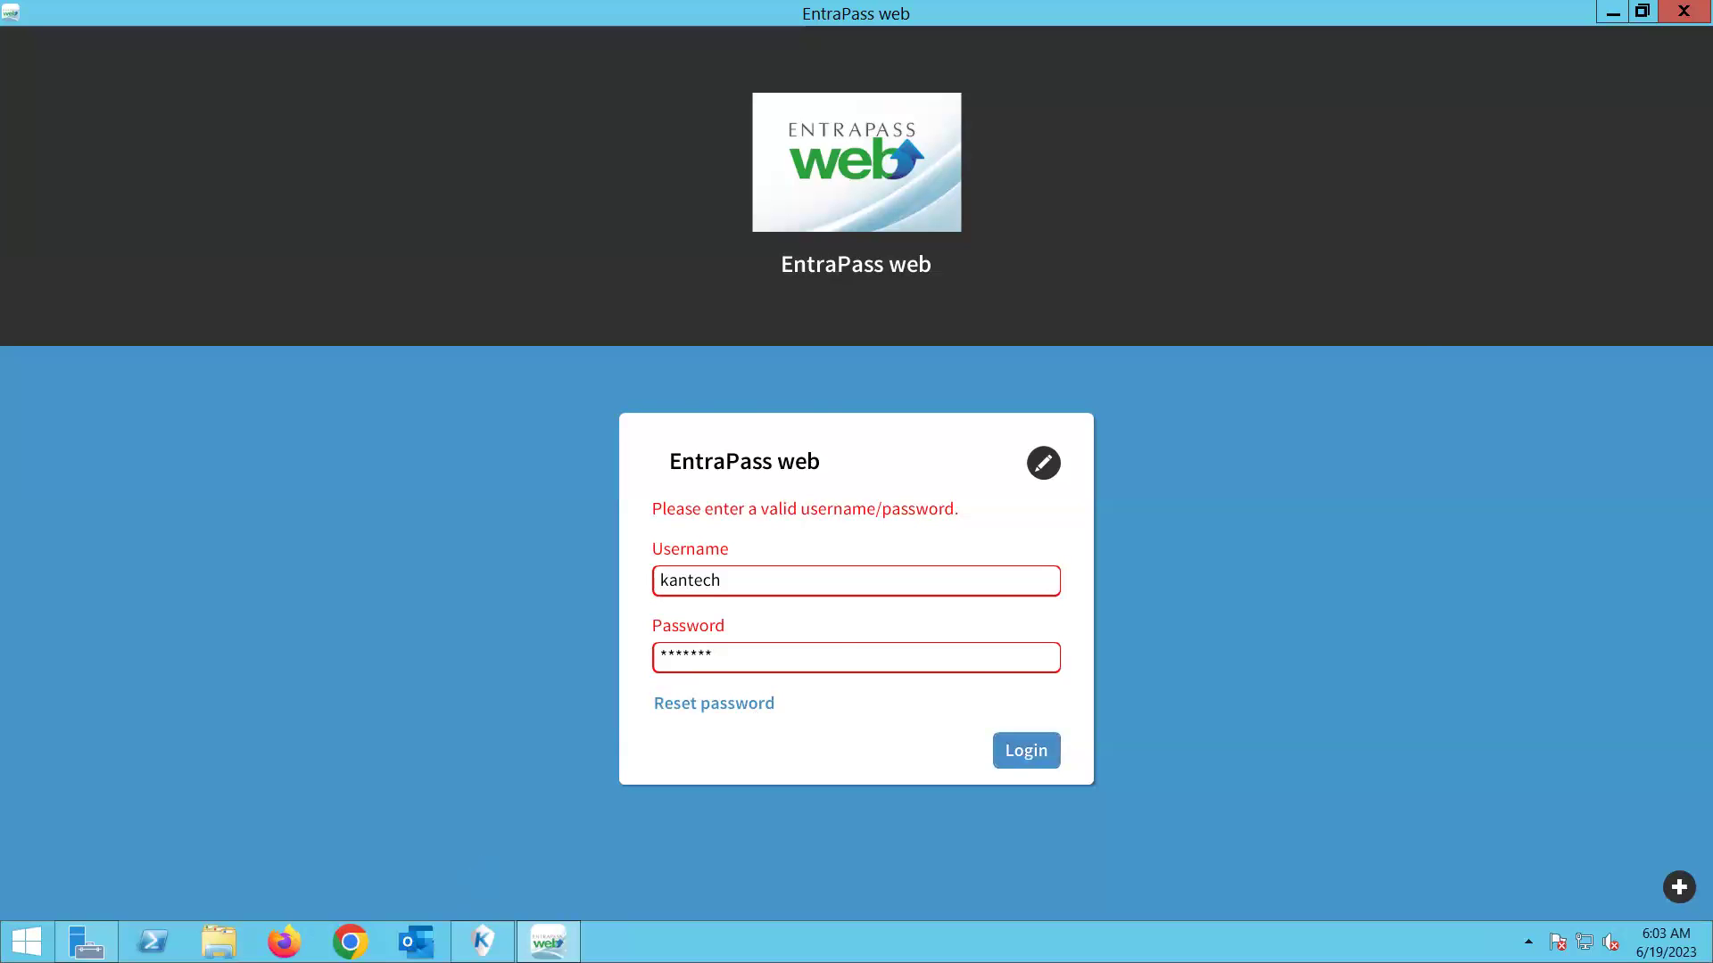
Log back into Server Workstation with user name 'kantech' and its password.
click(483, 942)
key(Tab)
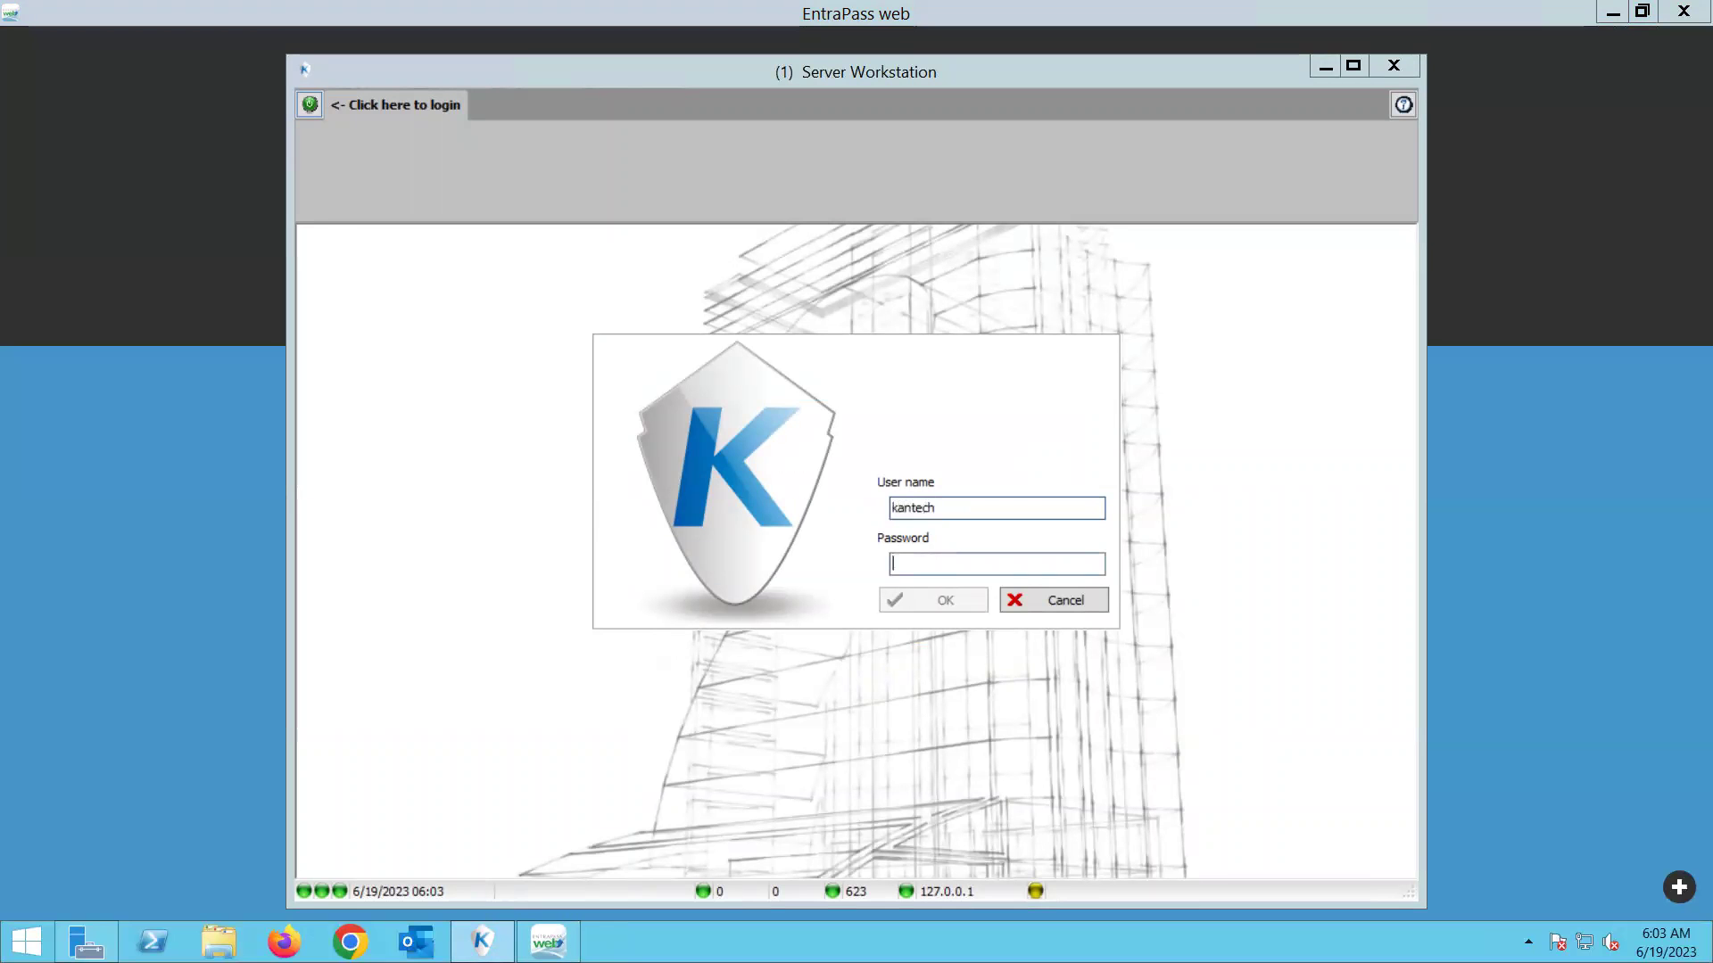
key(Return)
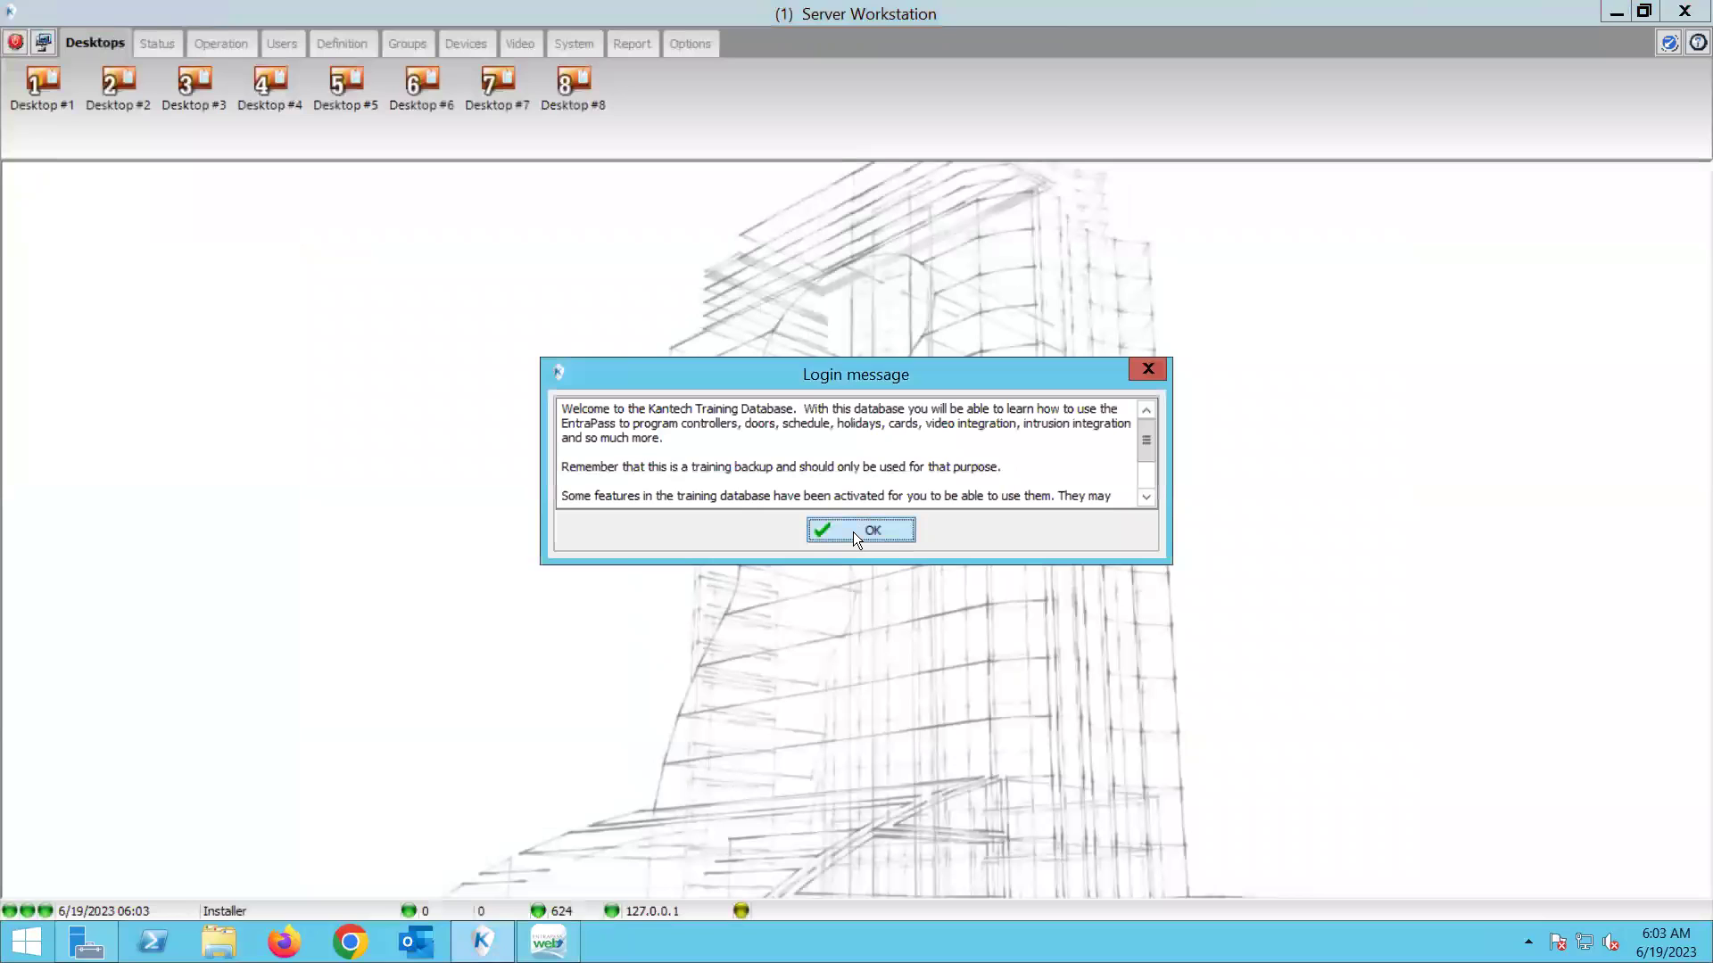
Dismiss the welcome message and start a new record under System > Operator.
click(853, 532)
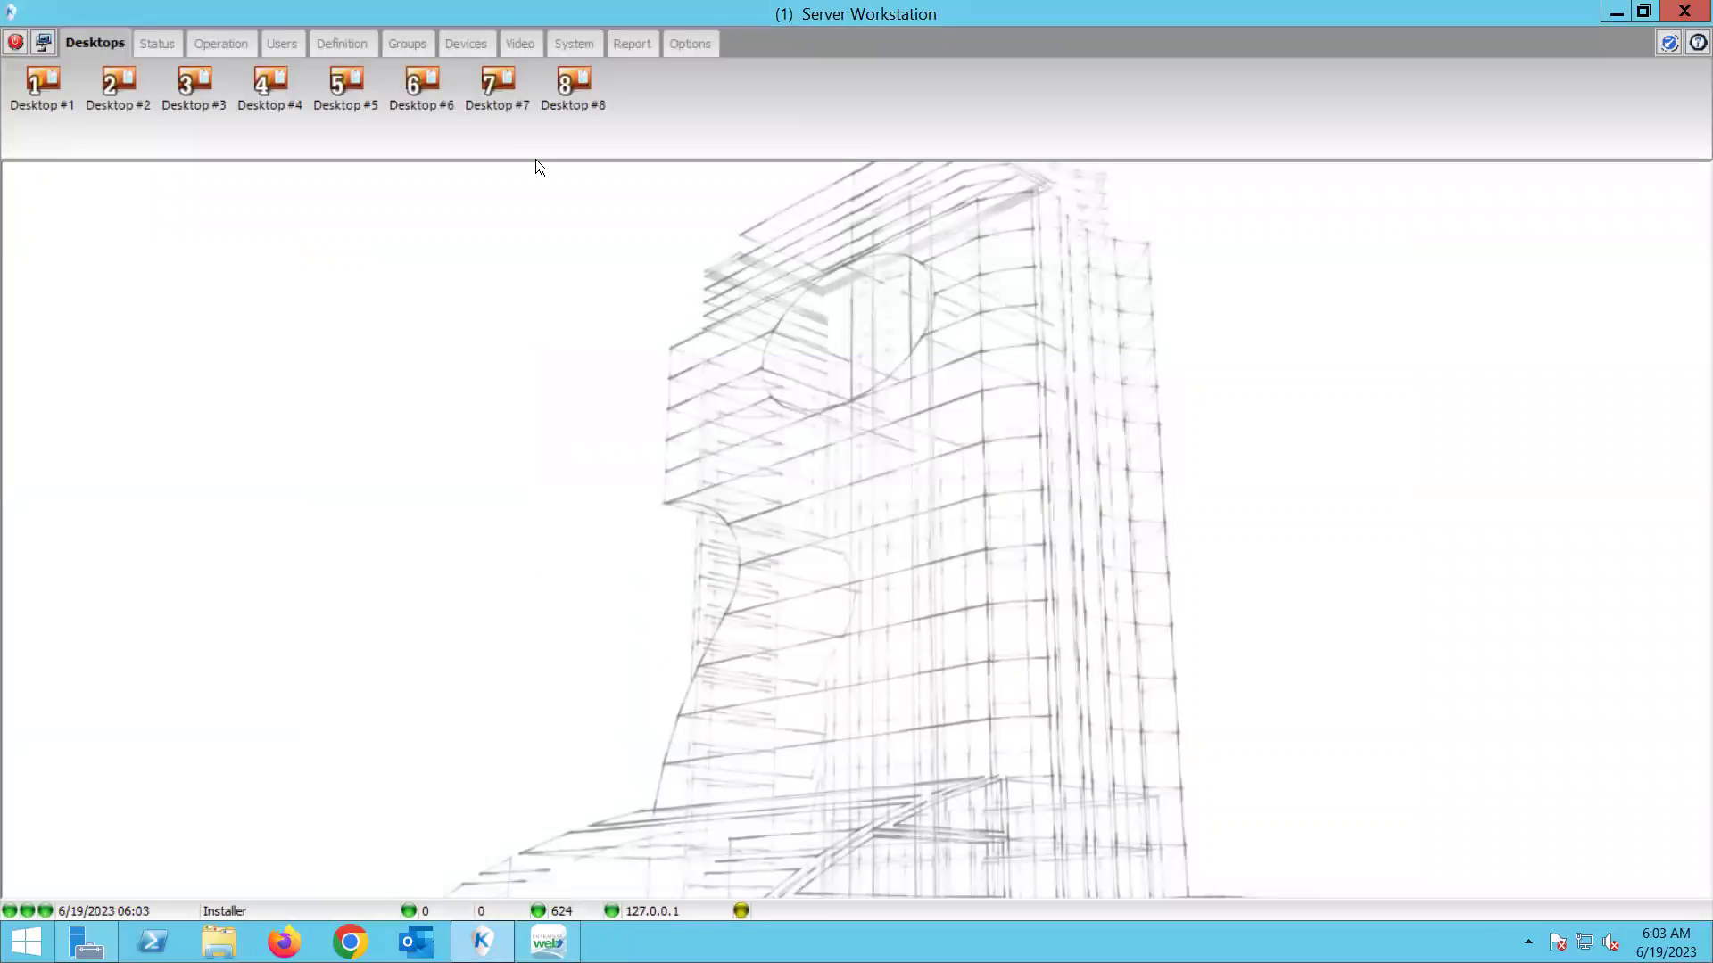
click(571, 42)
click(43, 94)
click(27, 209)
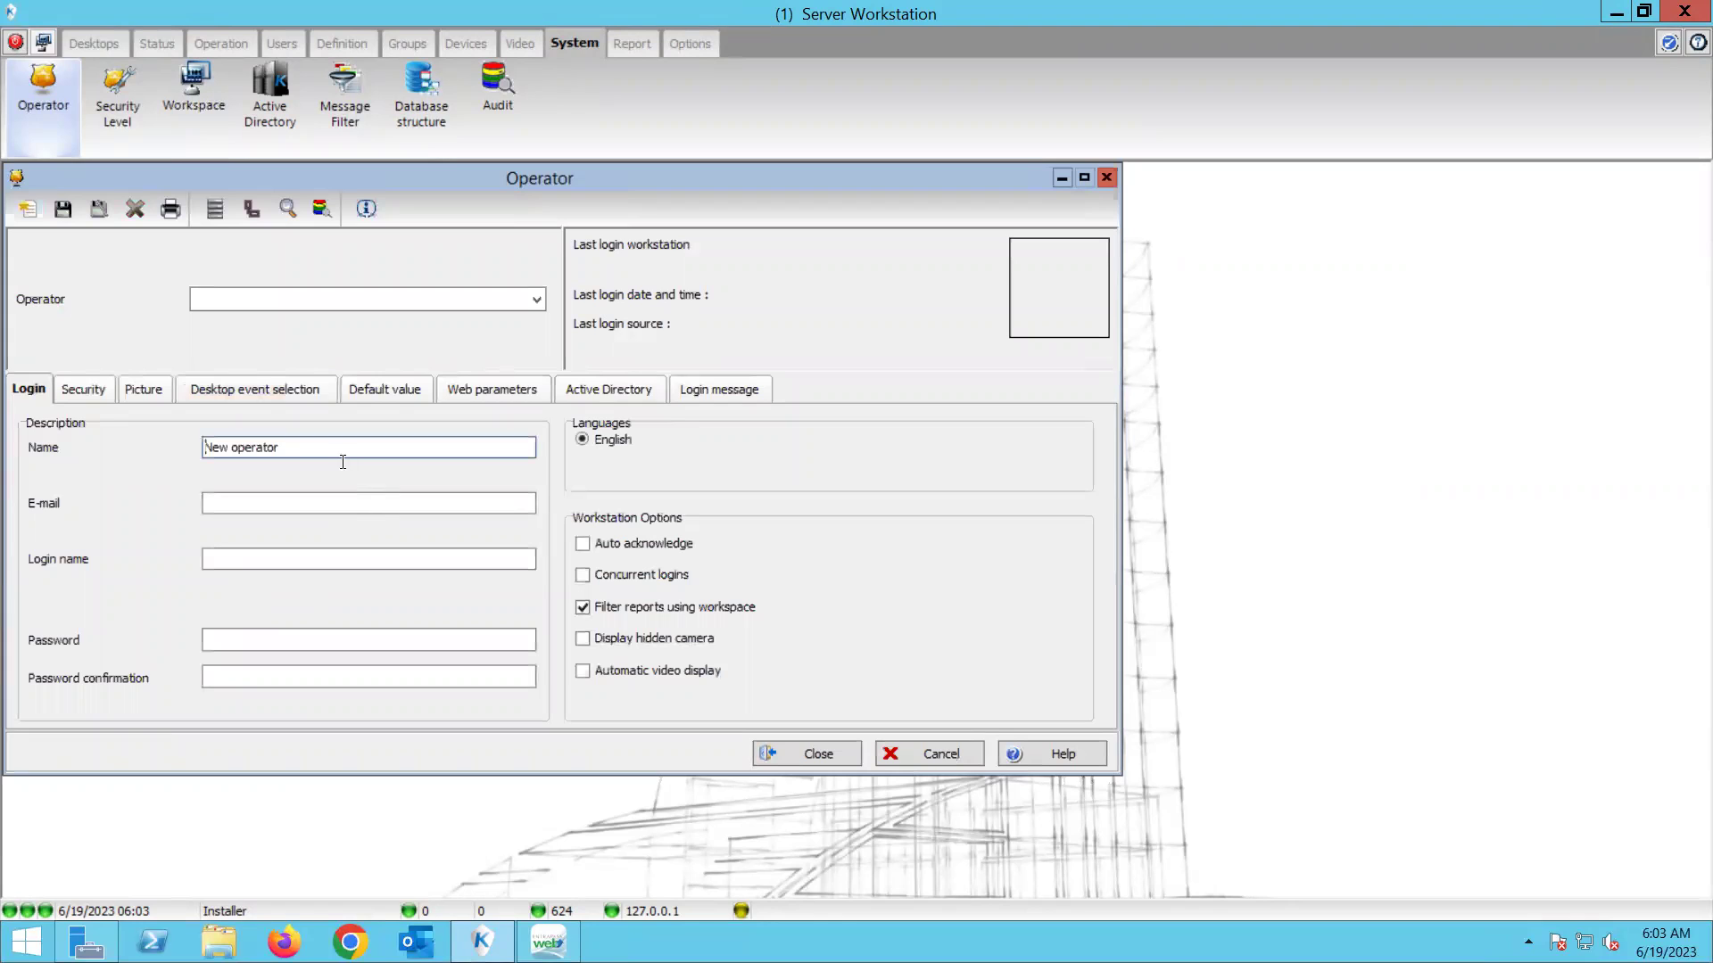
Name the operator 'talk2support' and enter the e-mail, login name, and password twice.
drag(309, 449, 204, 451)
text(talk2support)
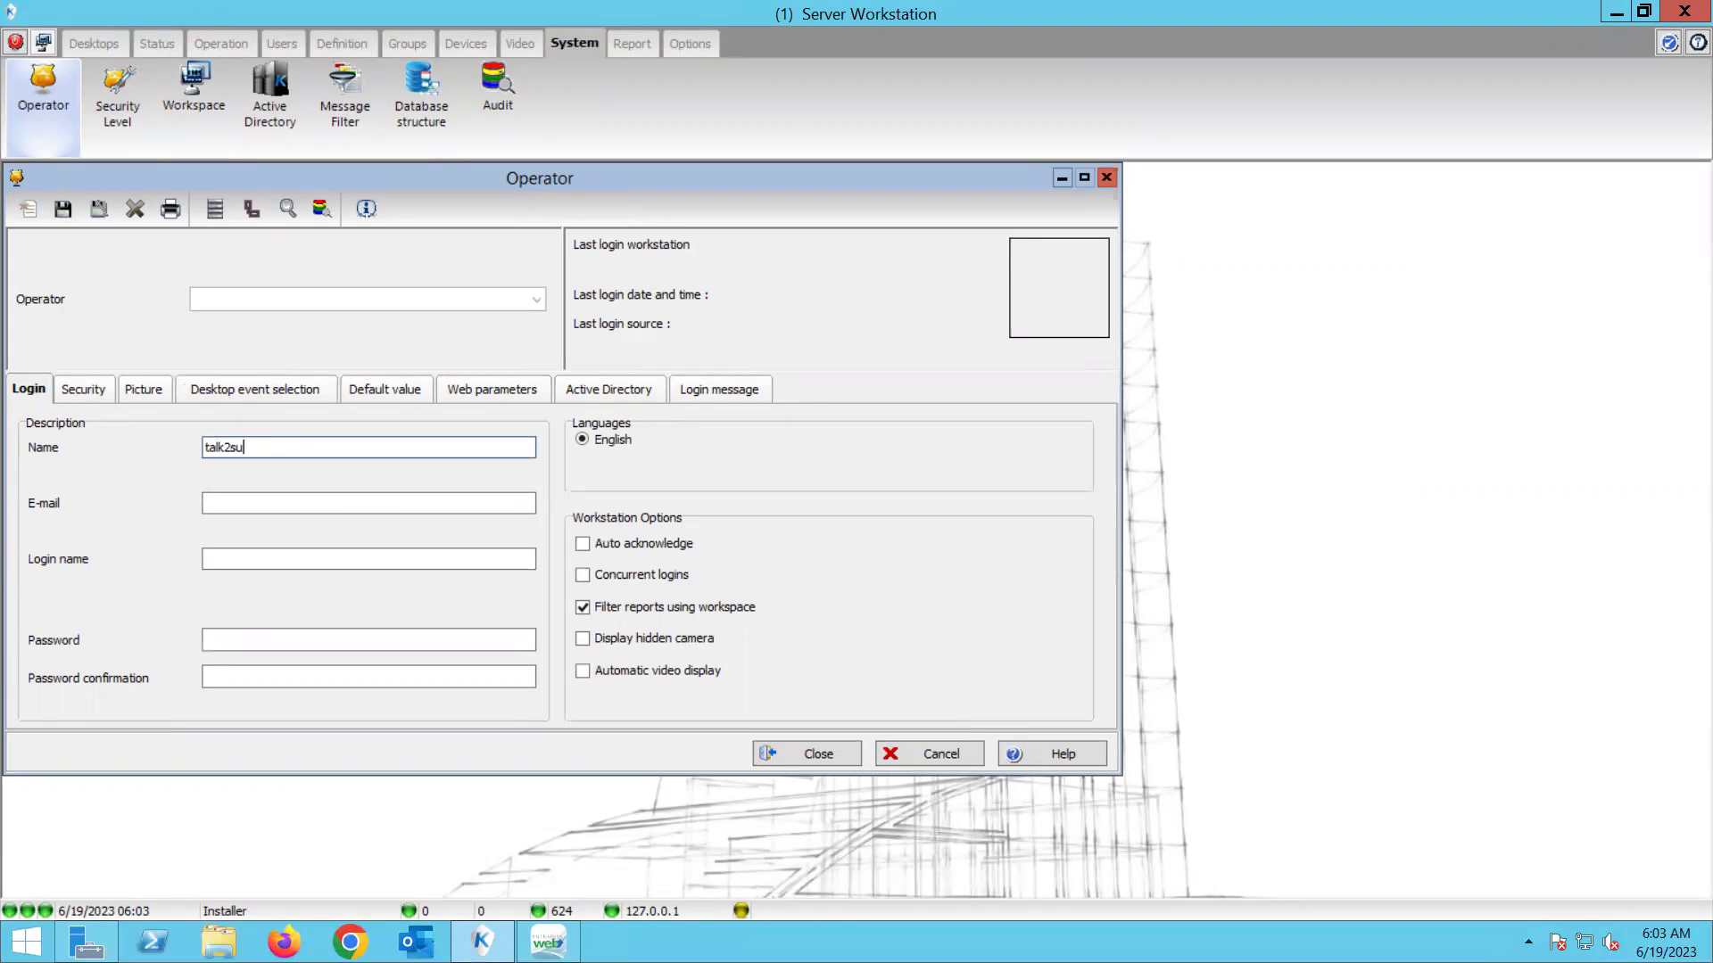
click(368, 503)
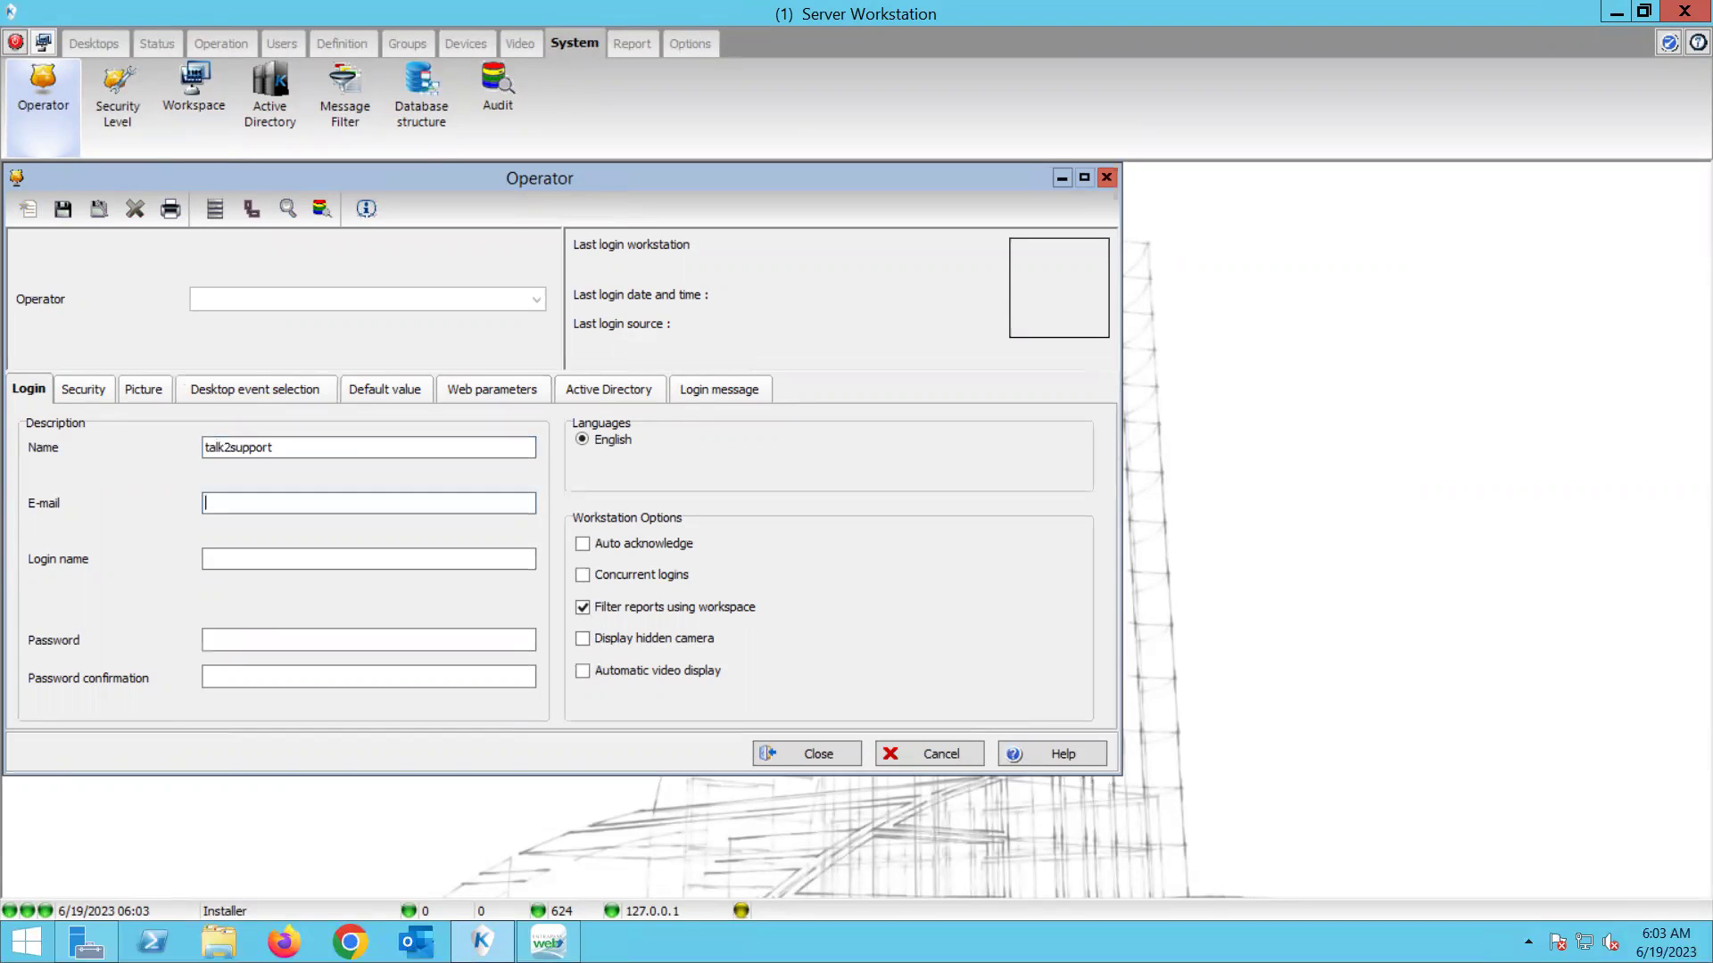
click(368, 560)
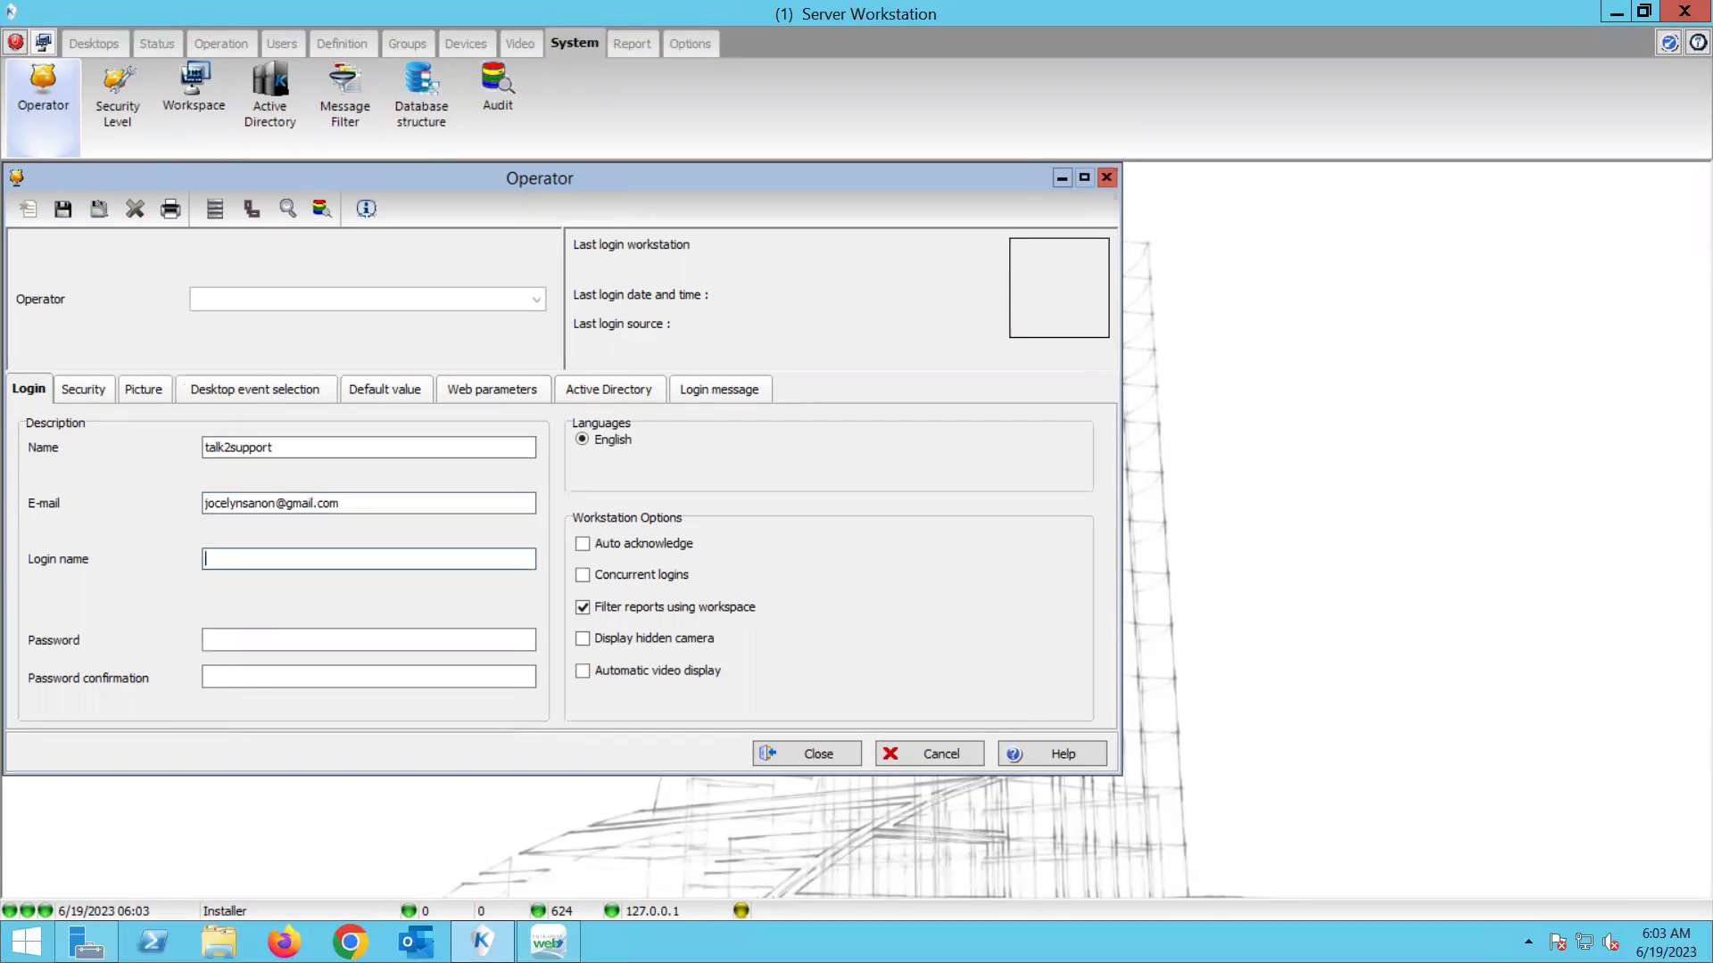
click(368, 640)
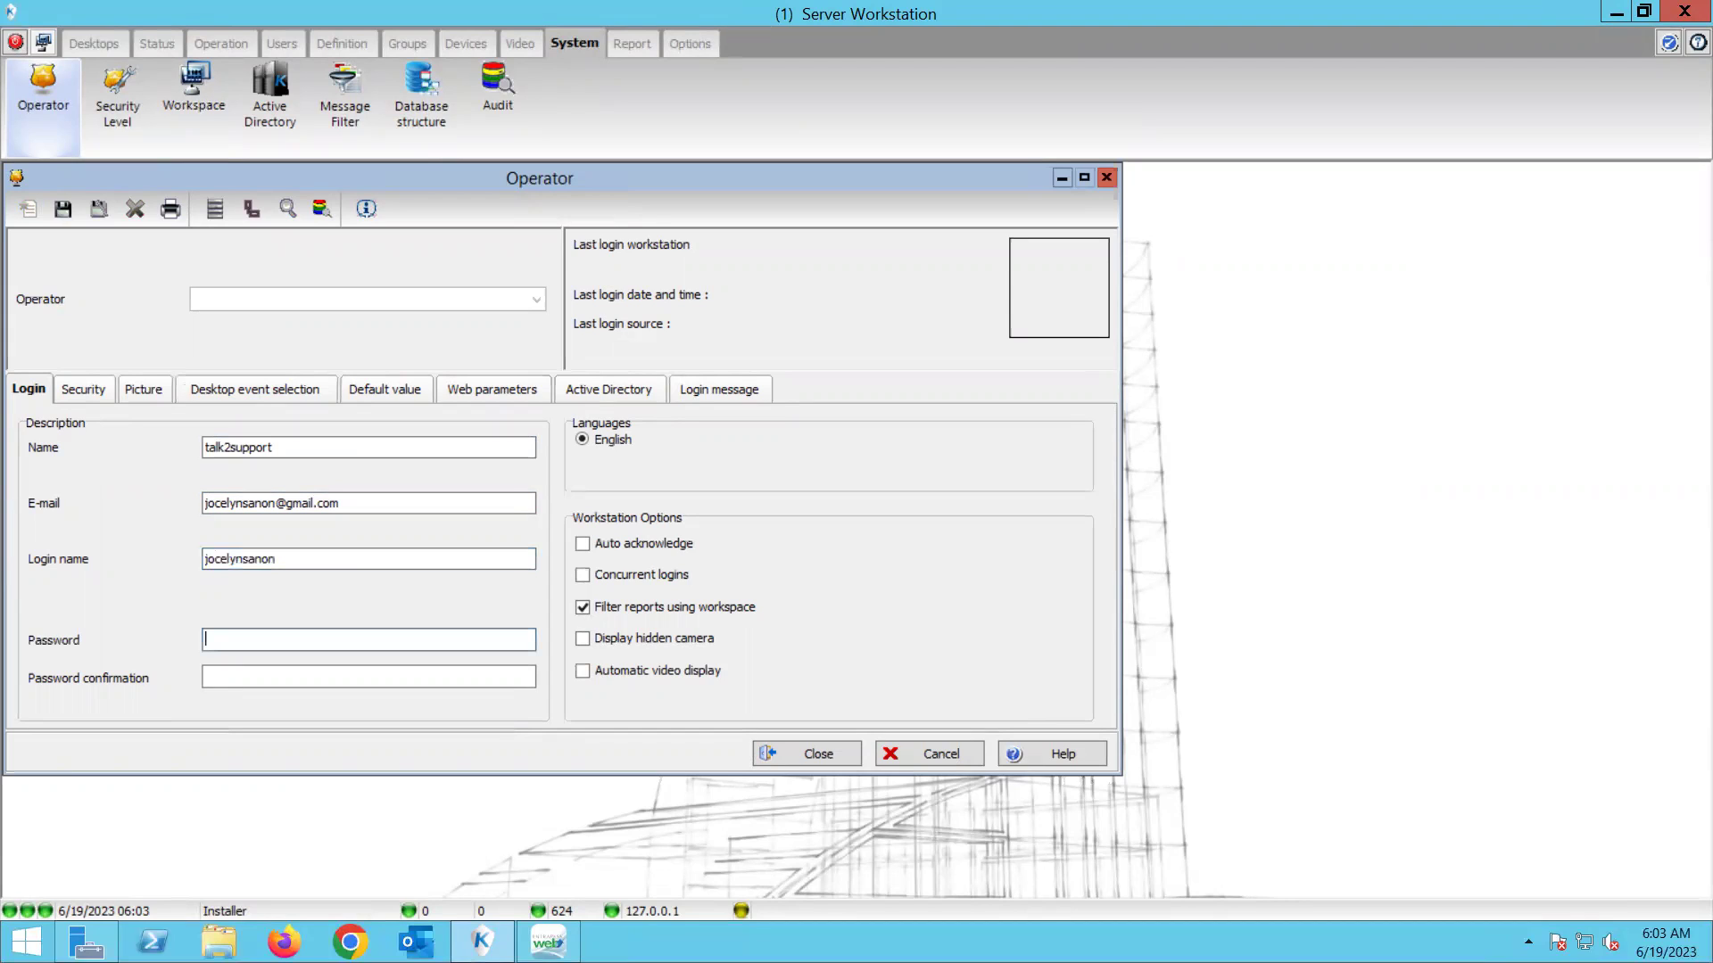
text(********)
click(368, 676)
text(********)
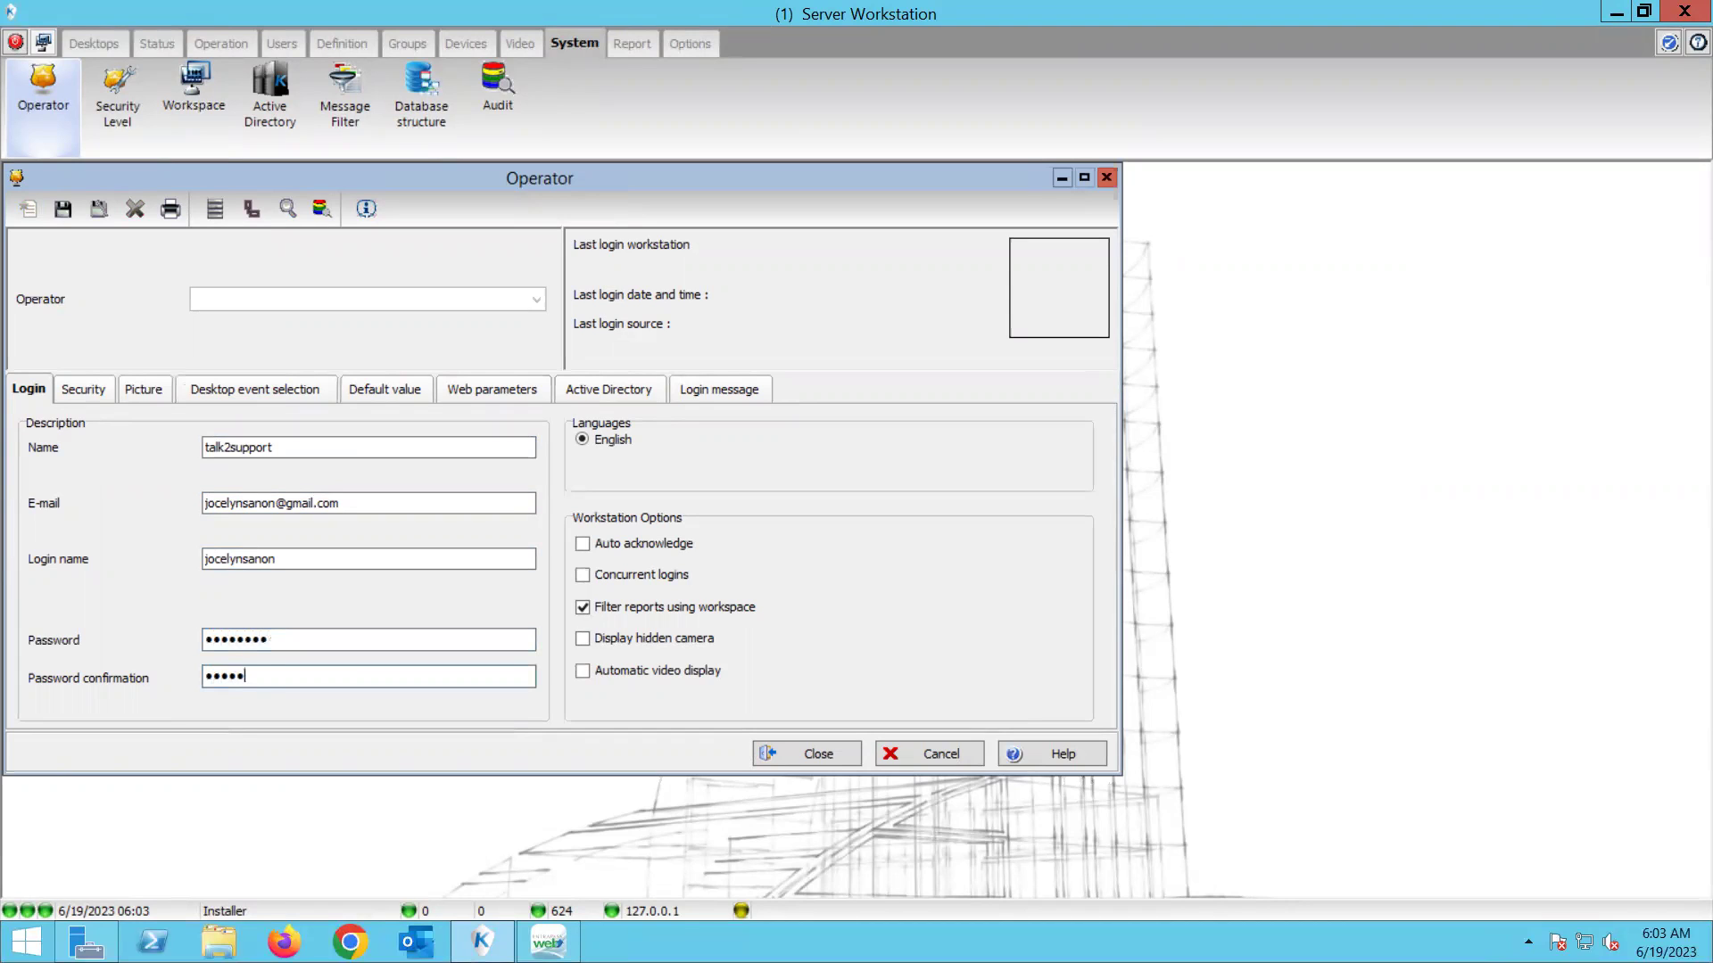
Set the operator's Security Level to Installer and Workspace to All.
click(86, 391)
click(524, 473)
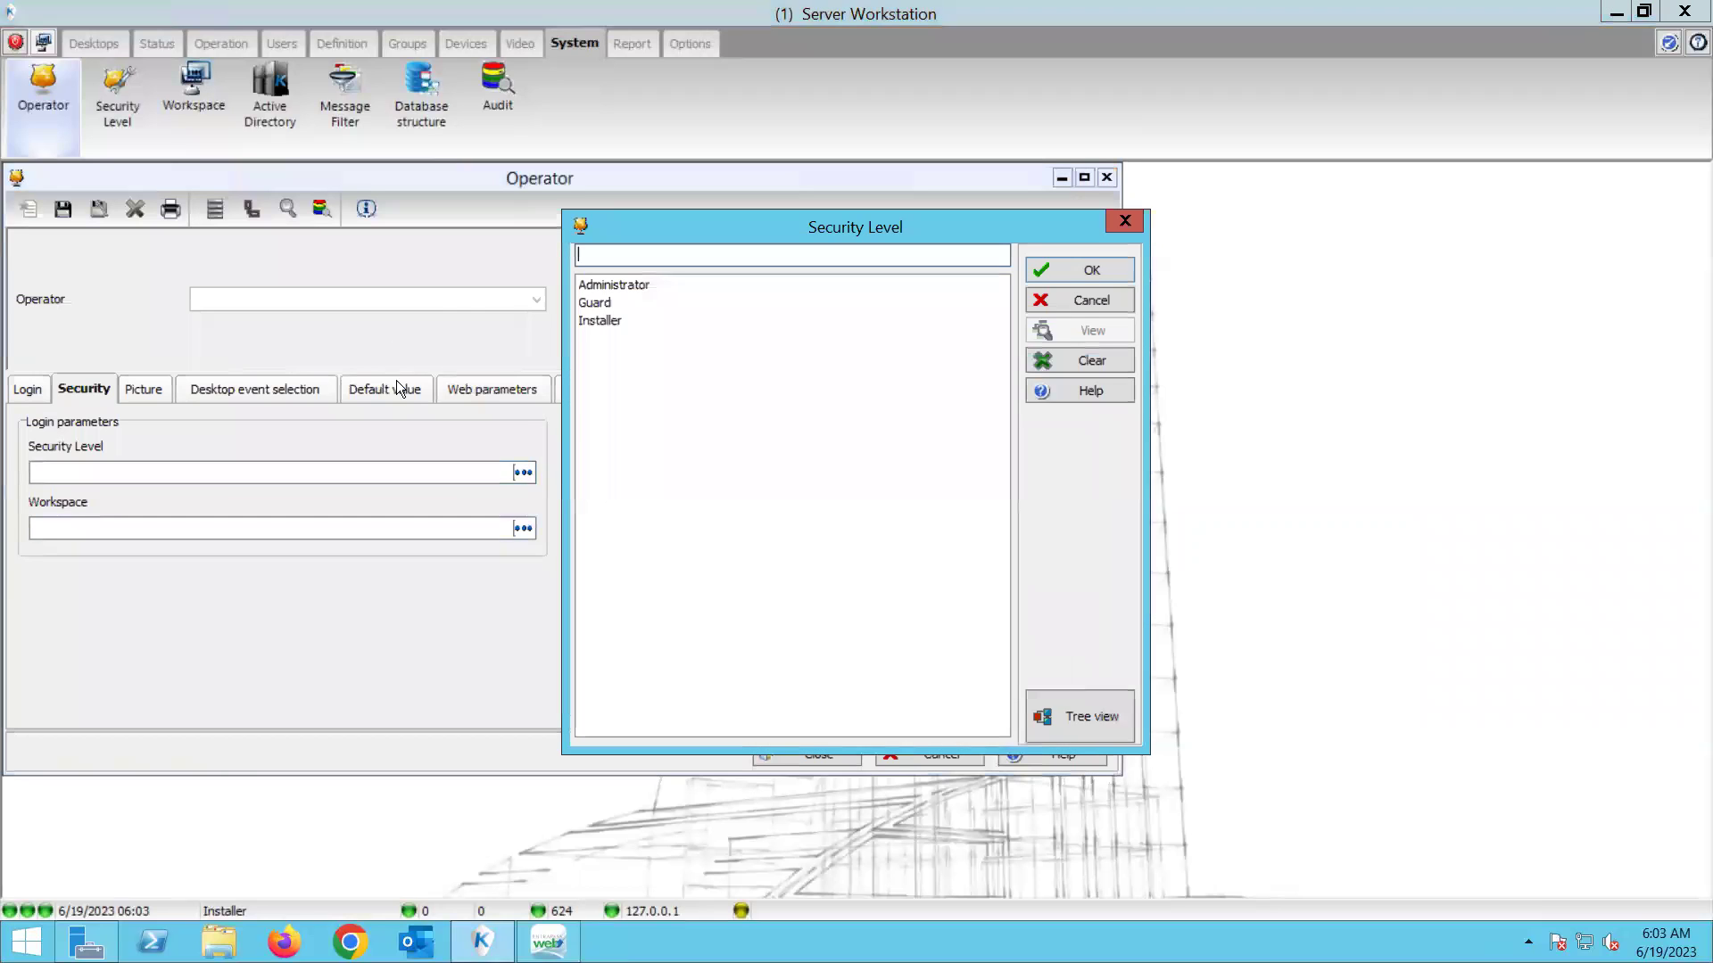
double_click(591, 320)
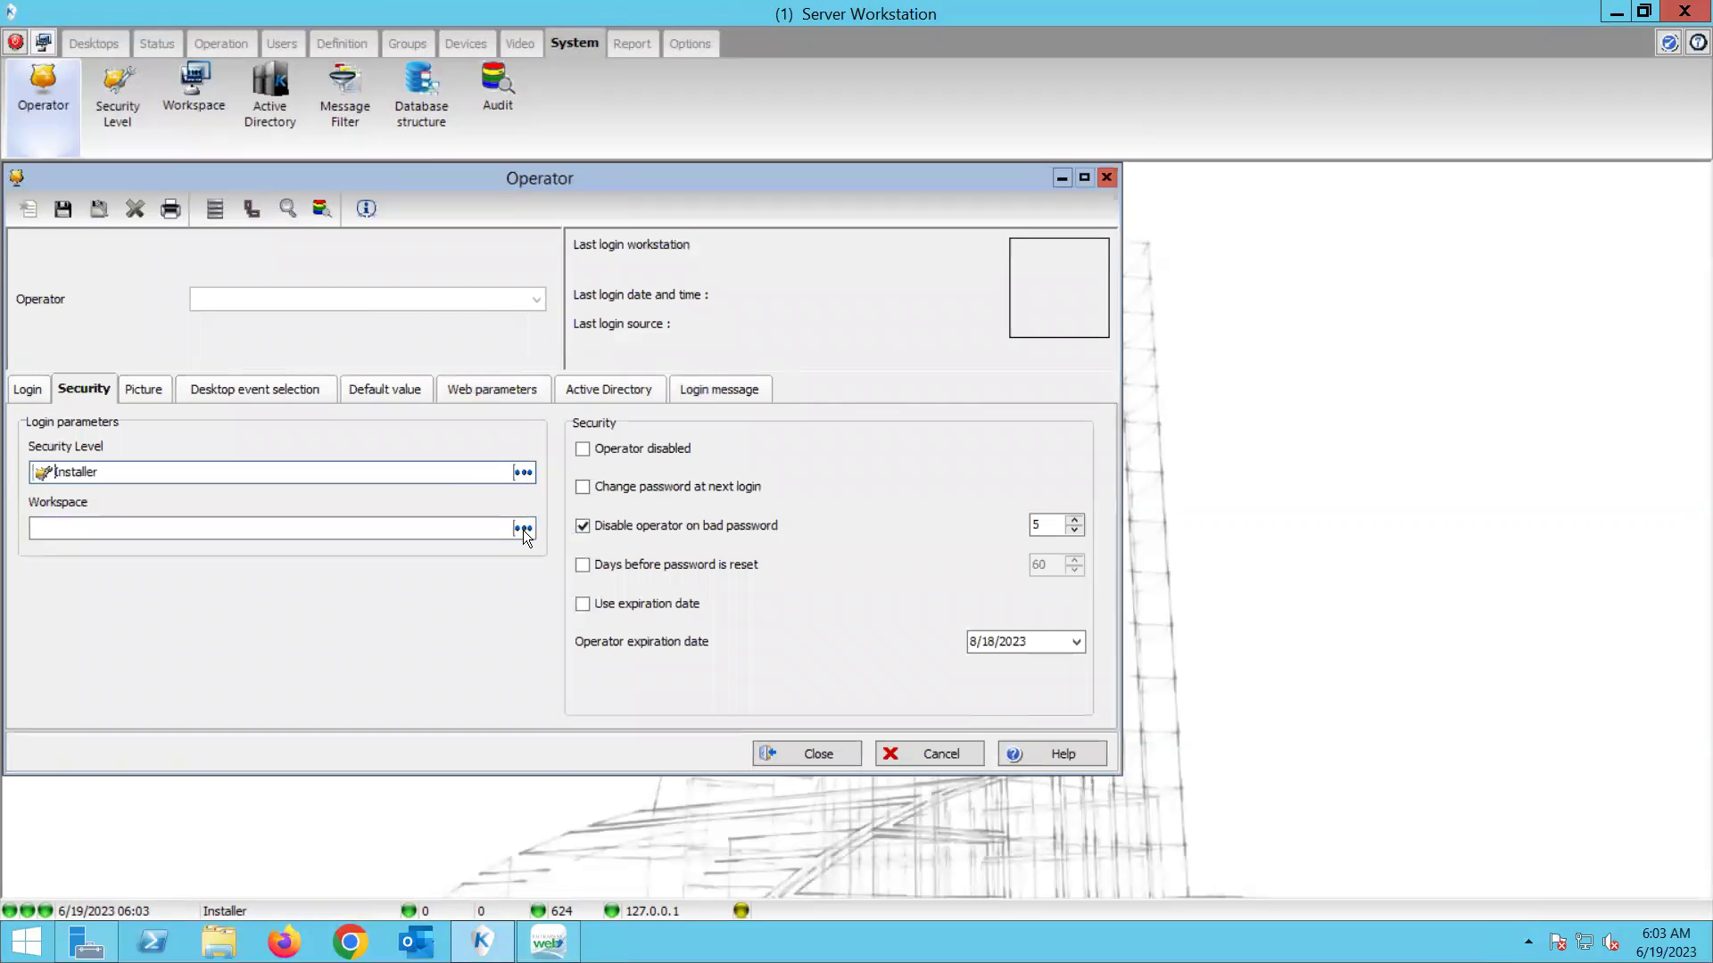
click(524, 530)
double_click(579, 280)
Load the logo image file as talk2support's picture, then save and close the operator.
click(146, 391)
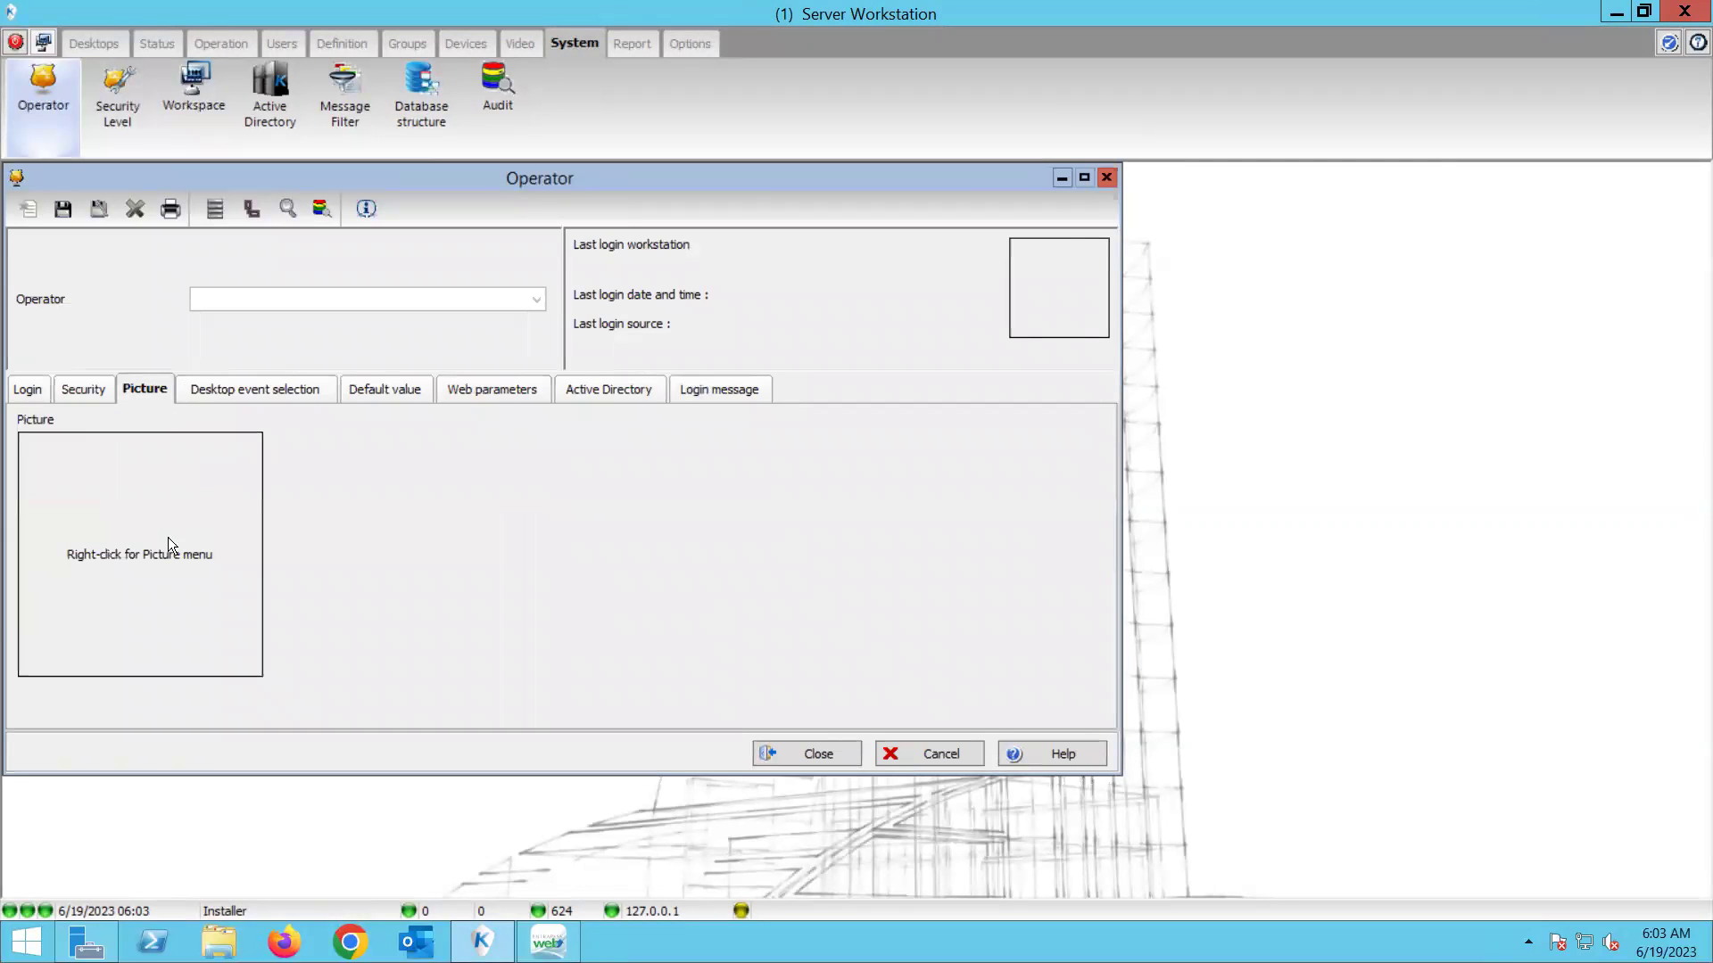
right_click(139, 541)
click(221, 553)
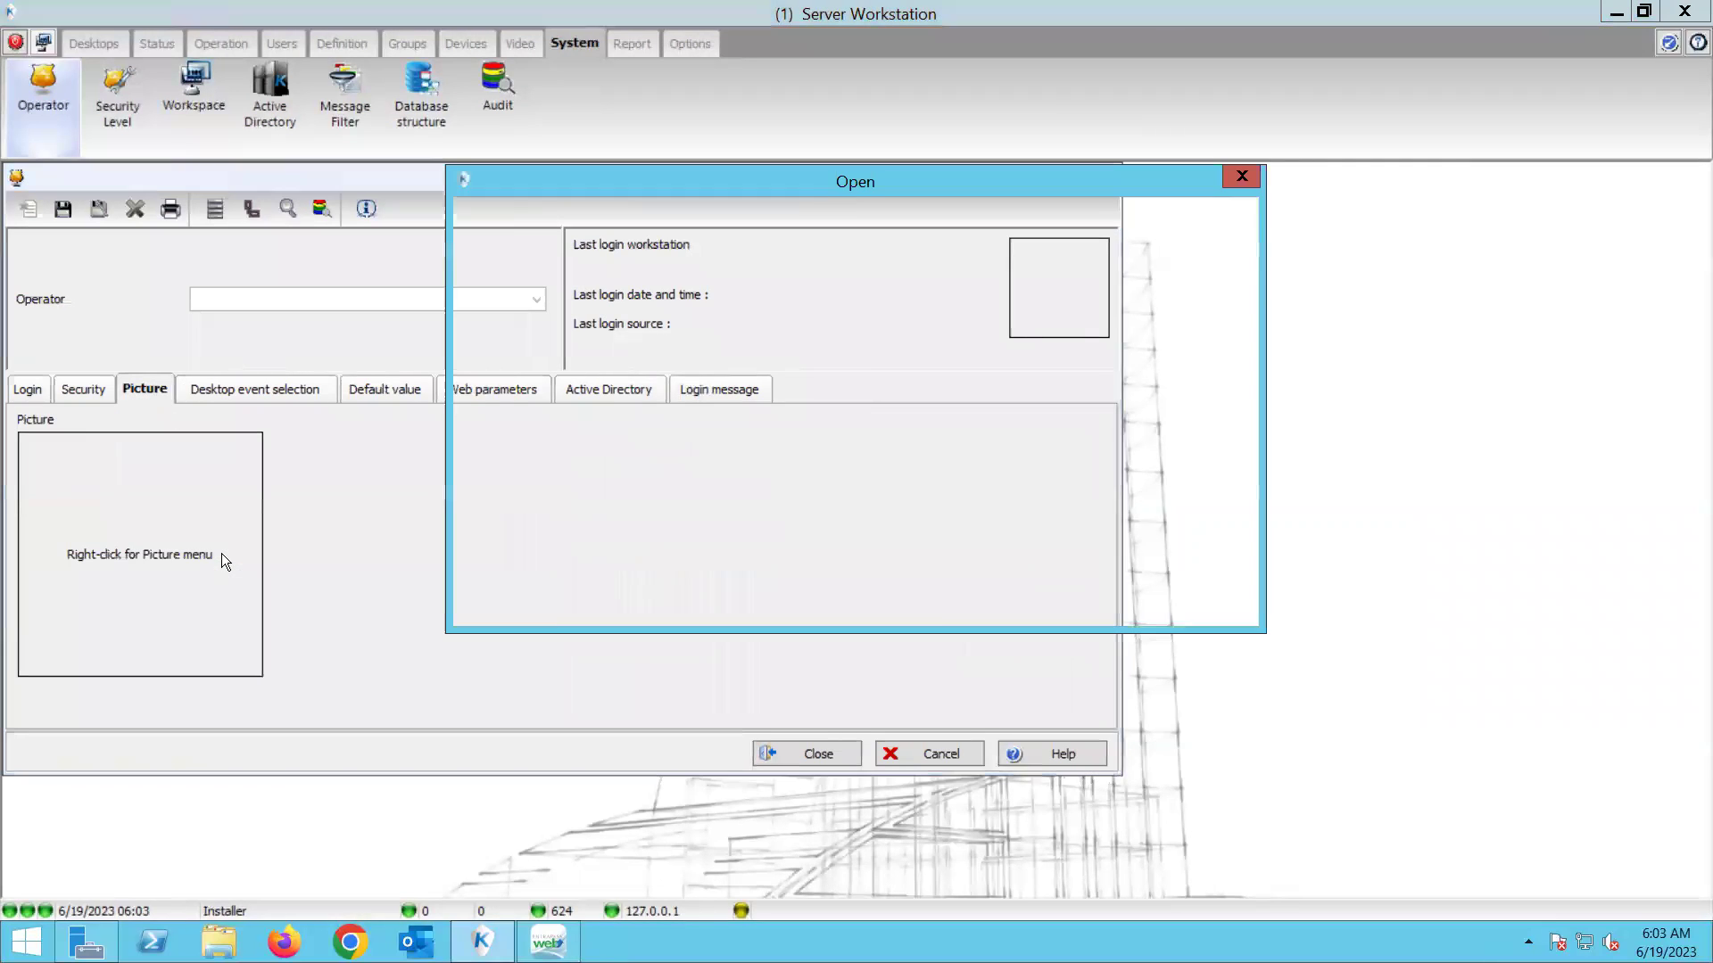
double_click(866, 383)
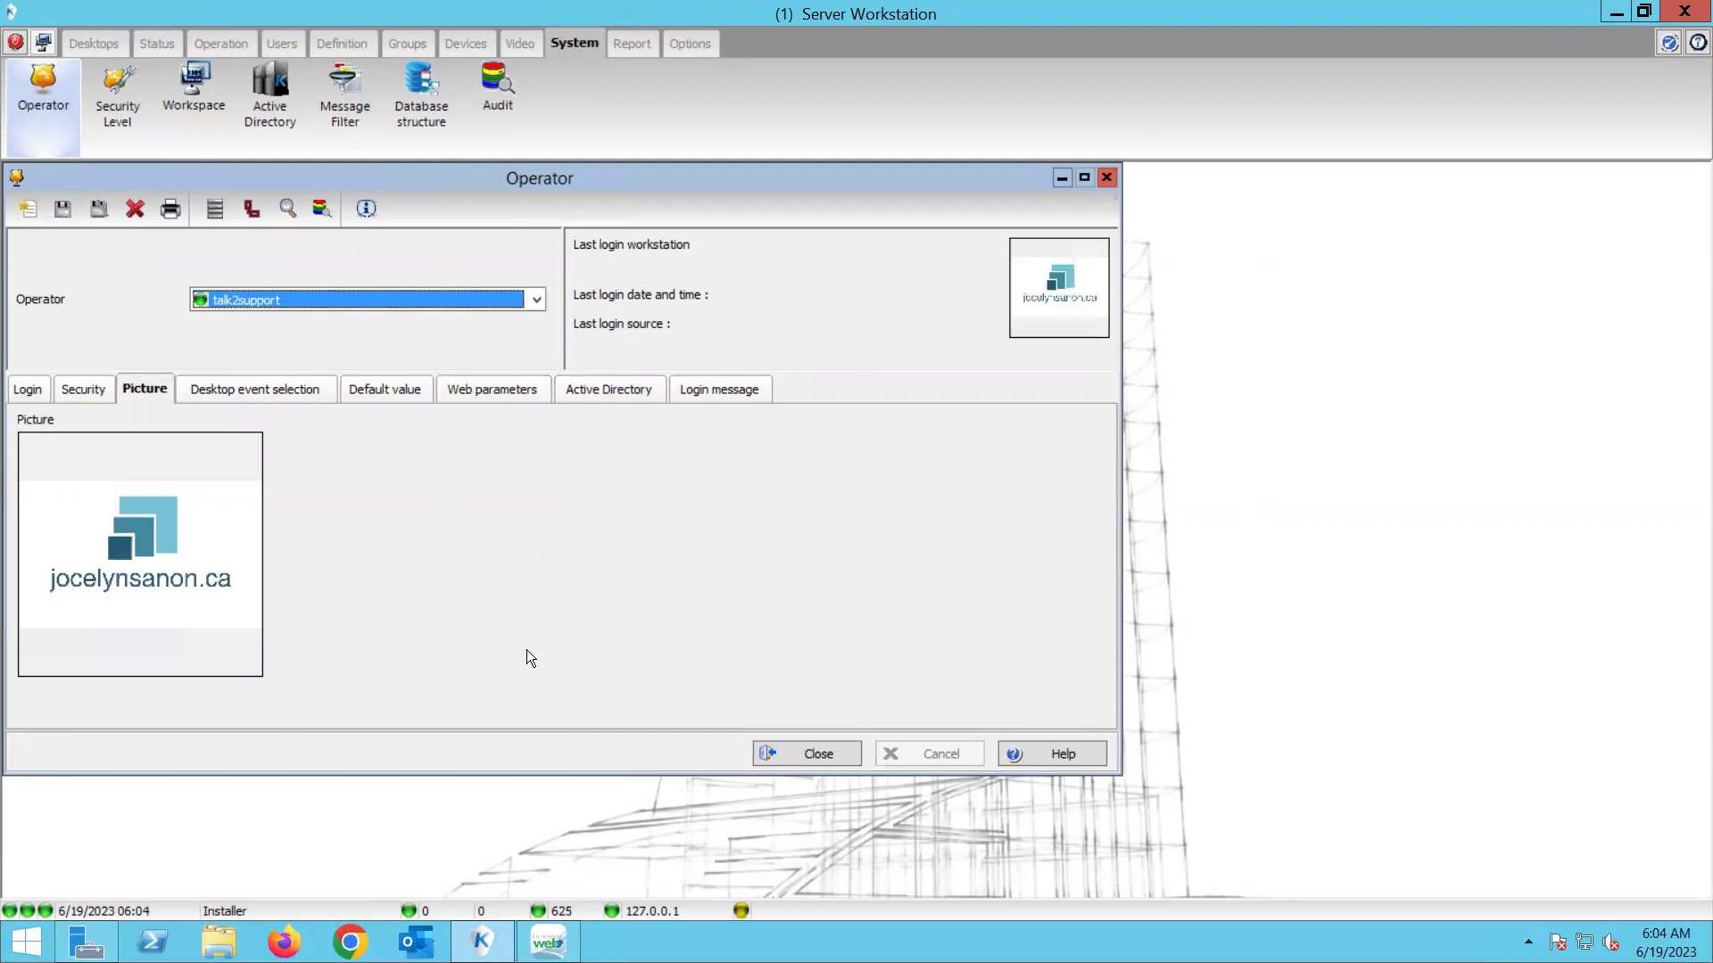
click(815, 755)
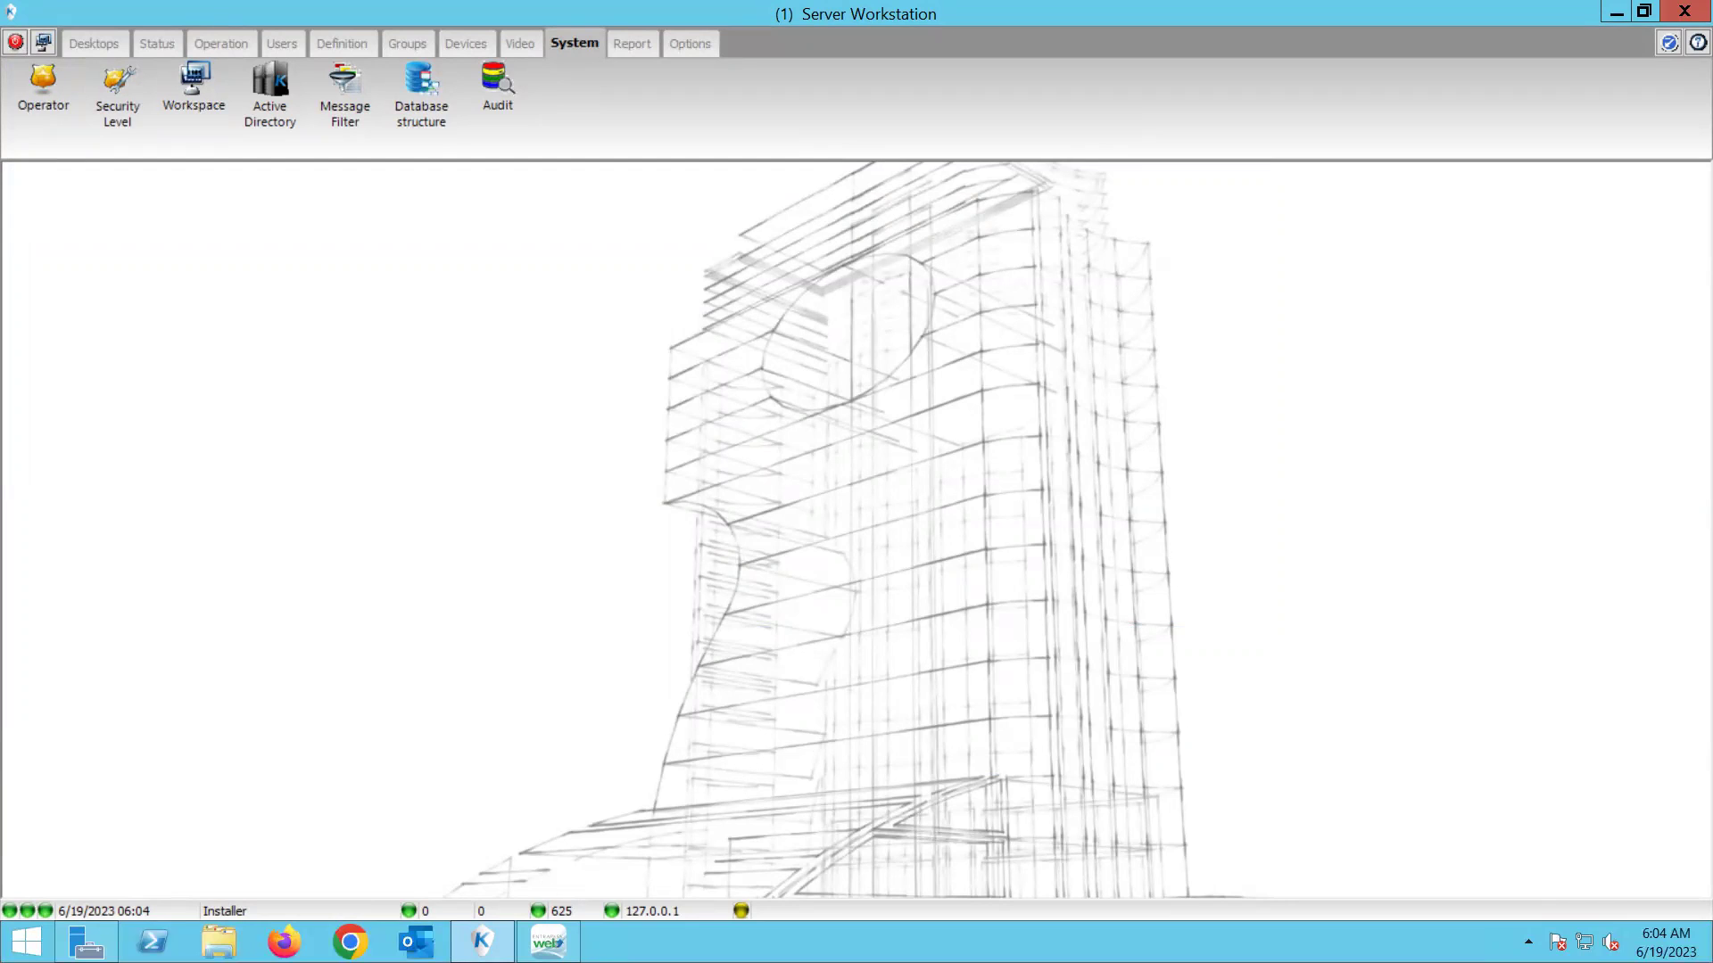
Sign in to EntraPass web with the new operator's login name and password, dismissing the welcome notice.
click(547, 942)
key(ctrl+a)
key(Tab)
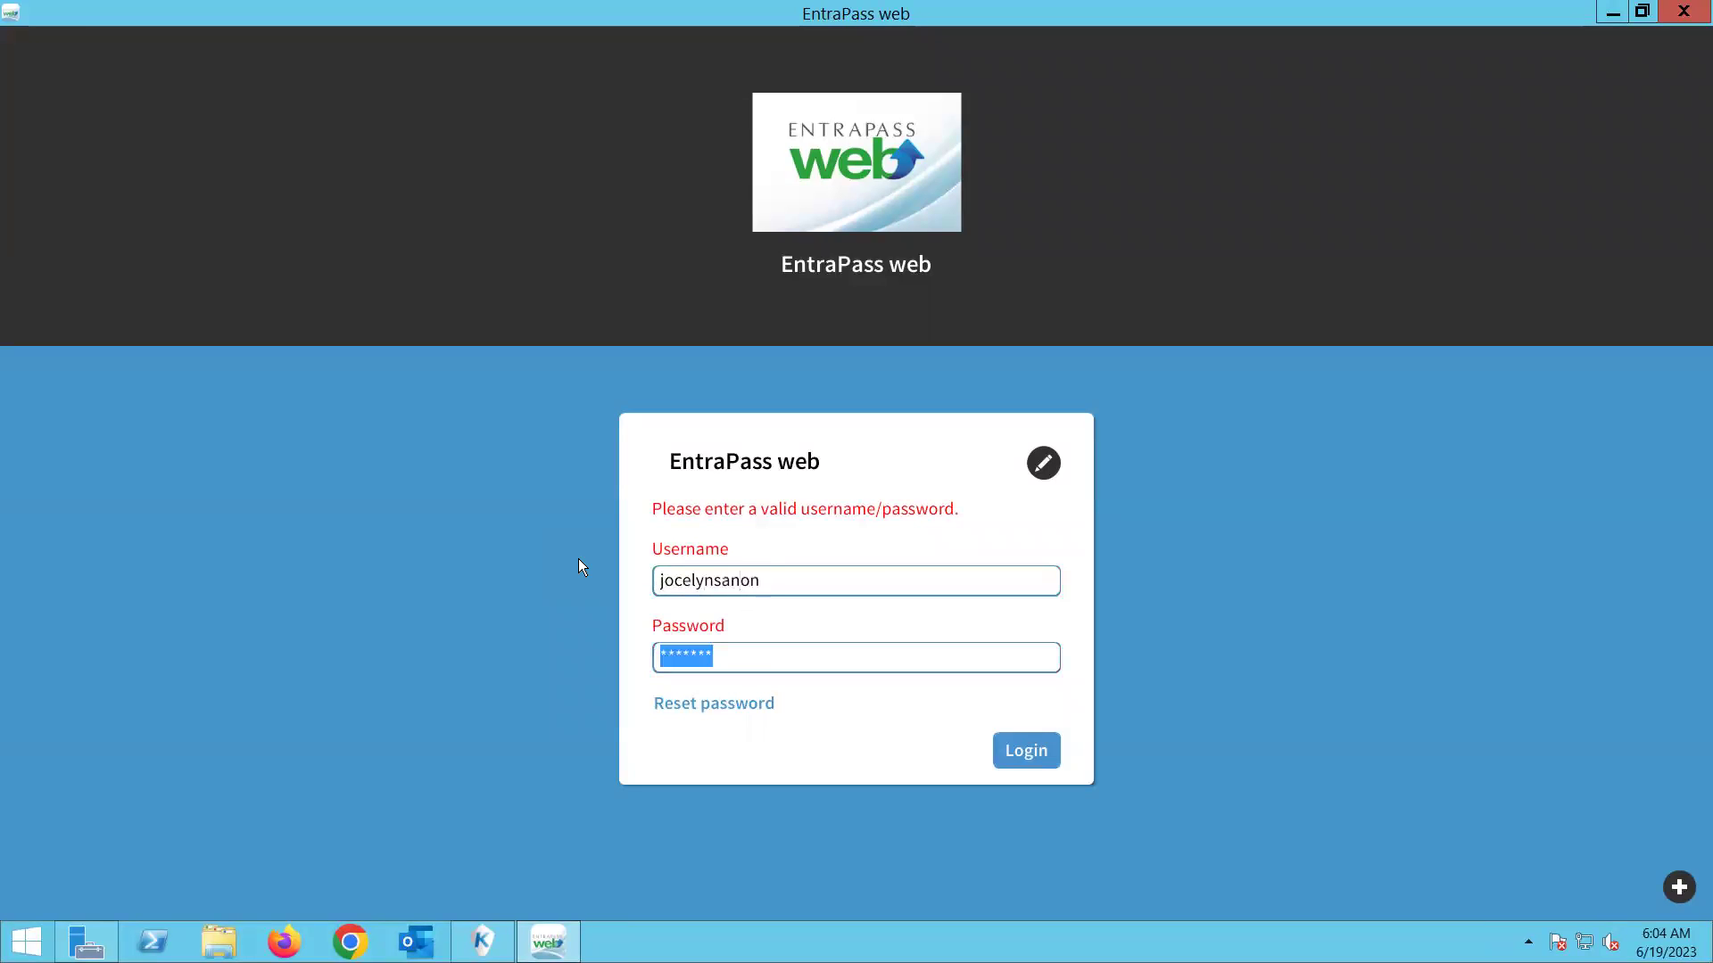
text(********)
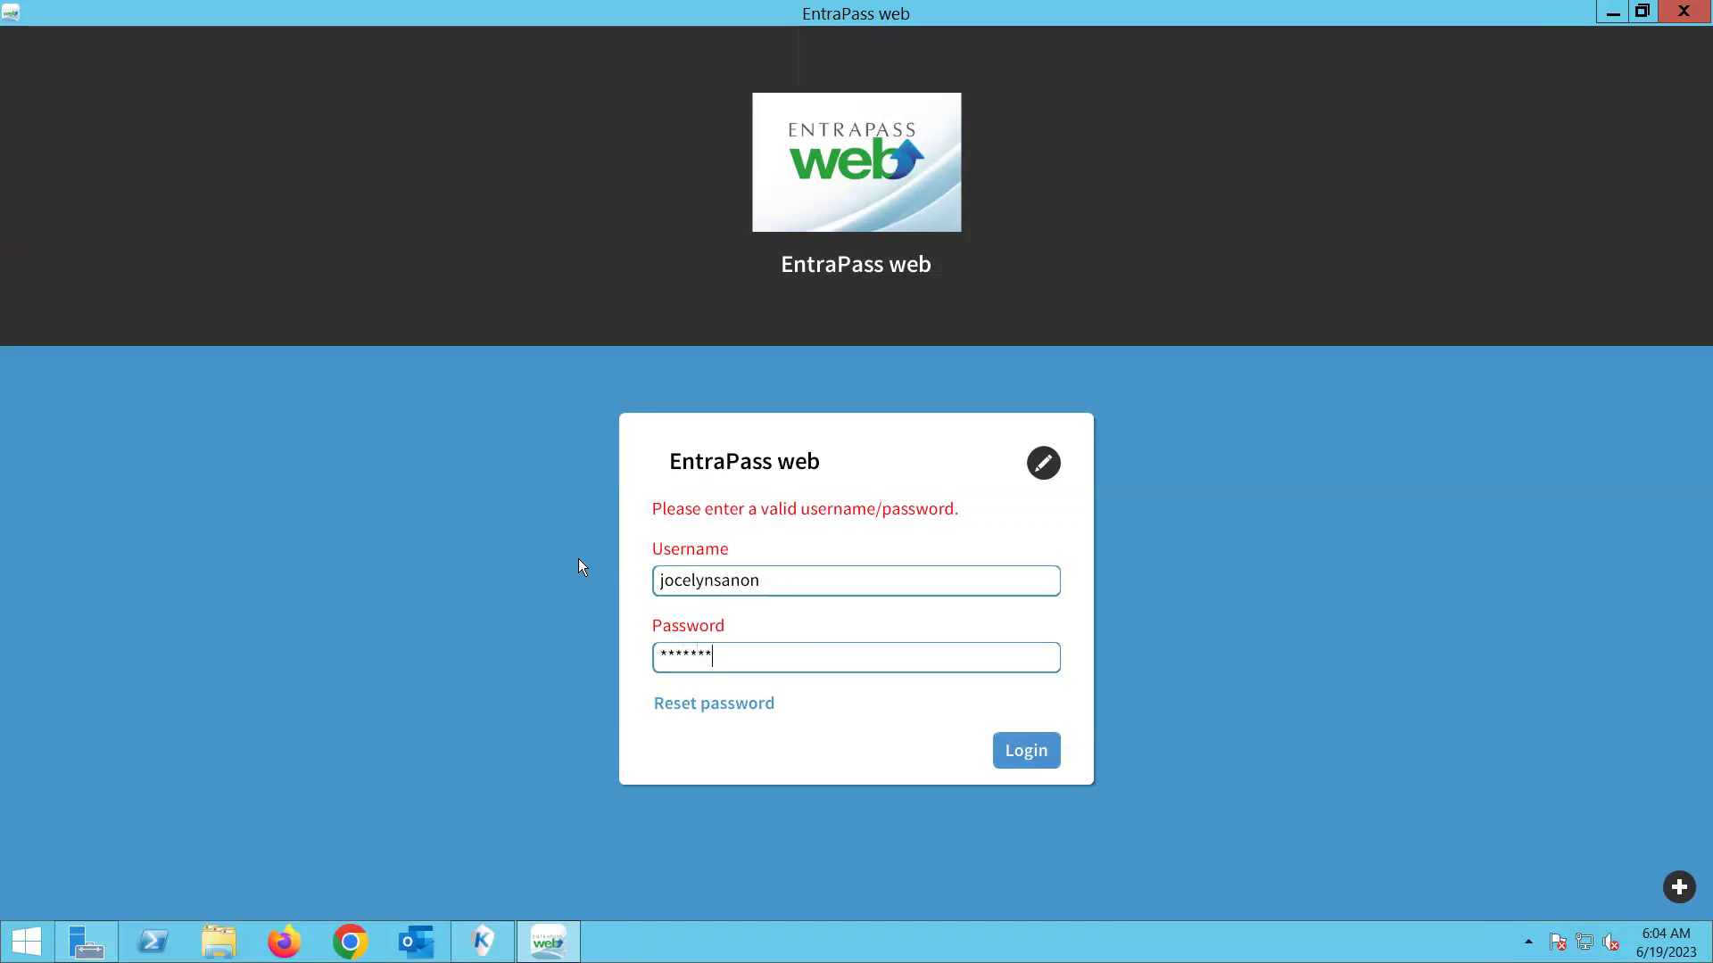
click(1050, 744)
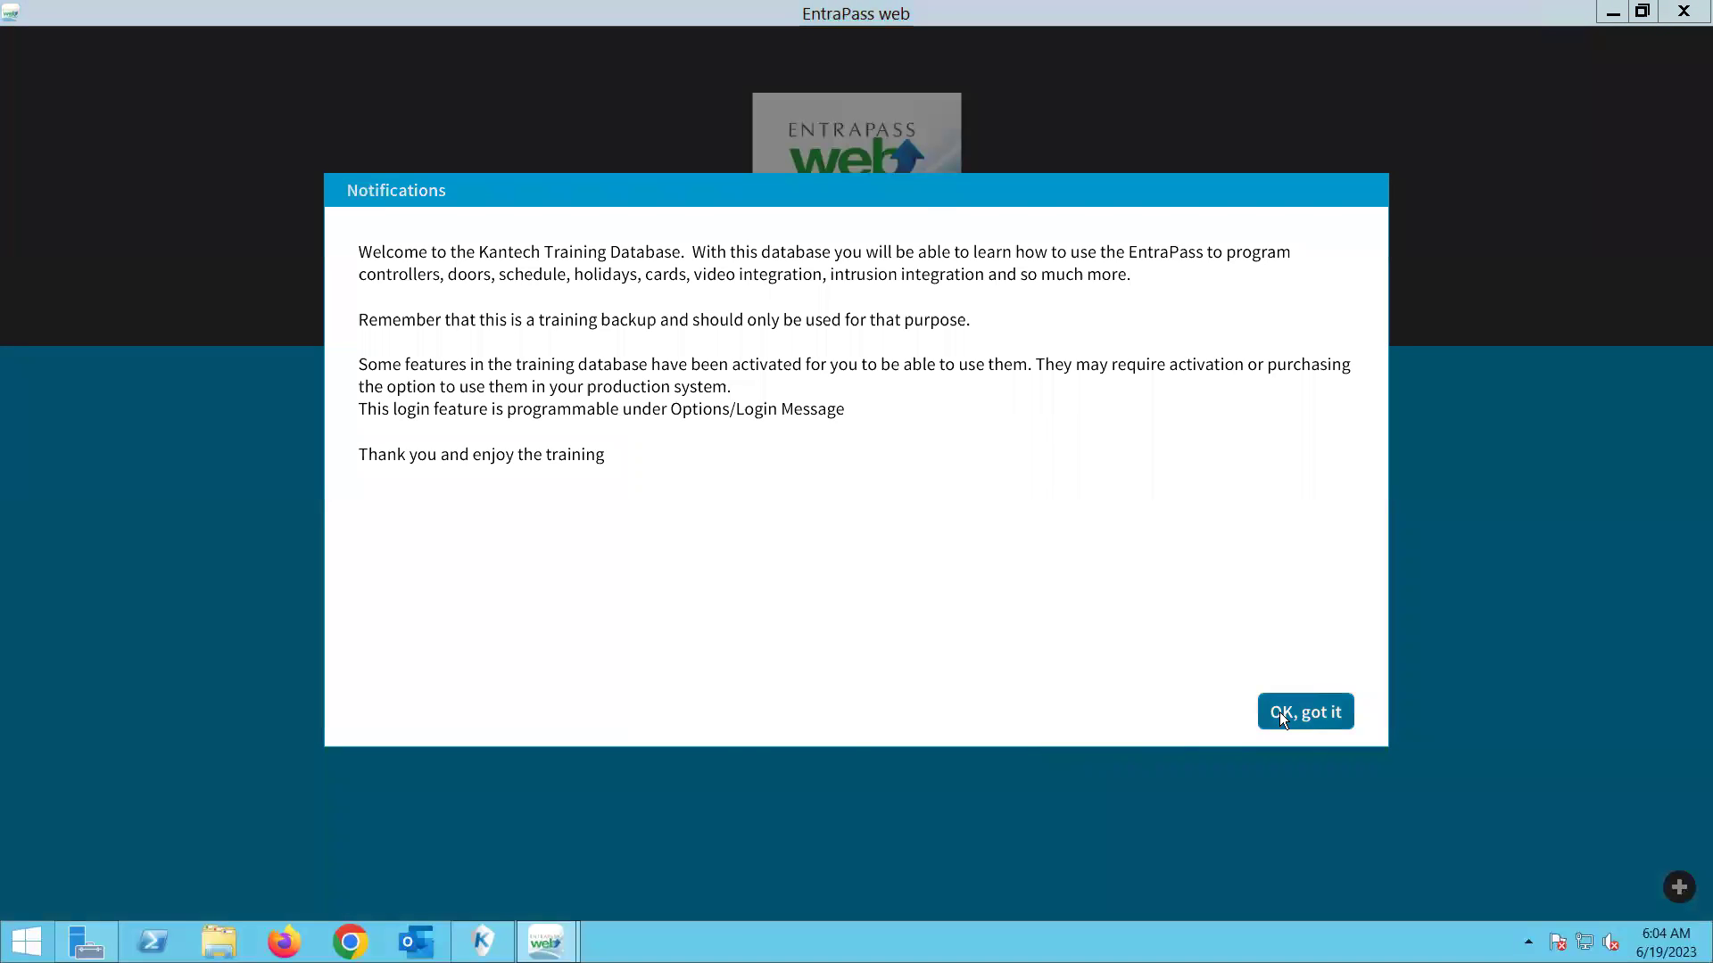
click(1279, 712)
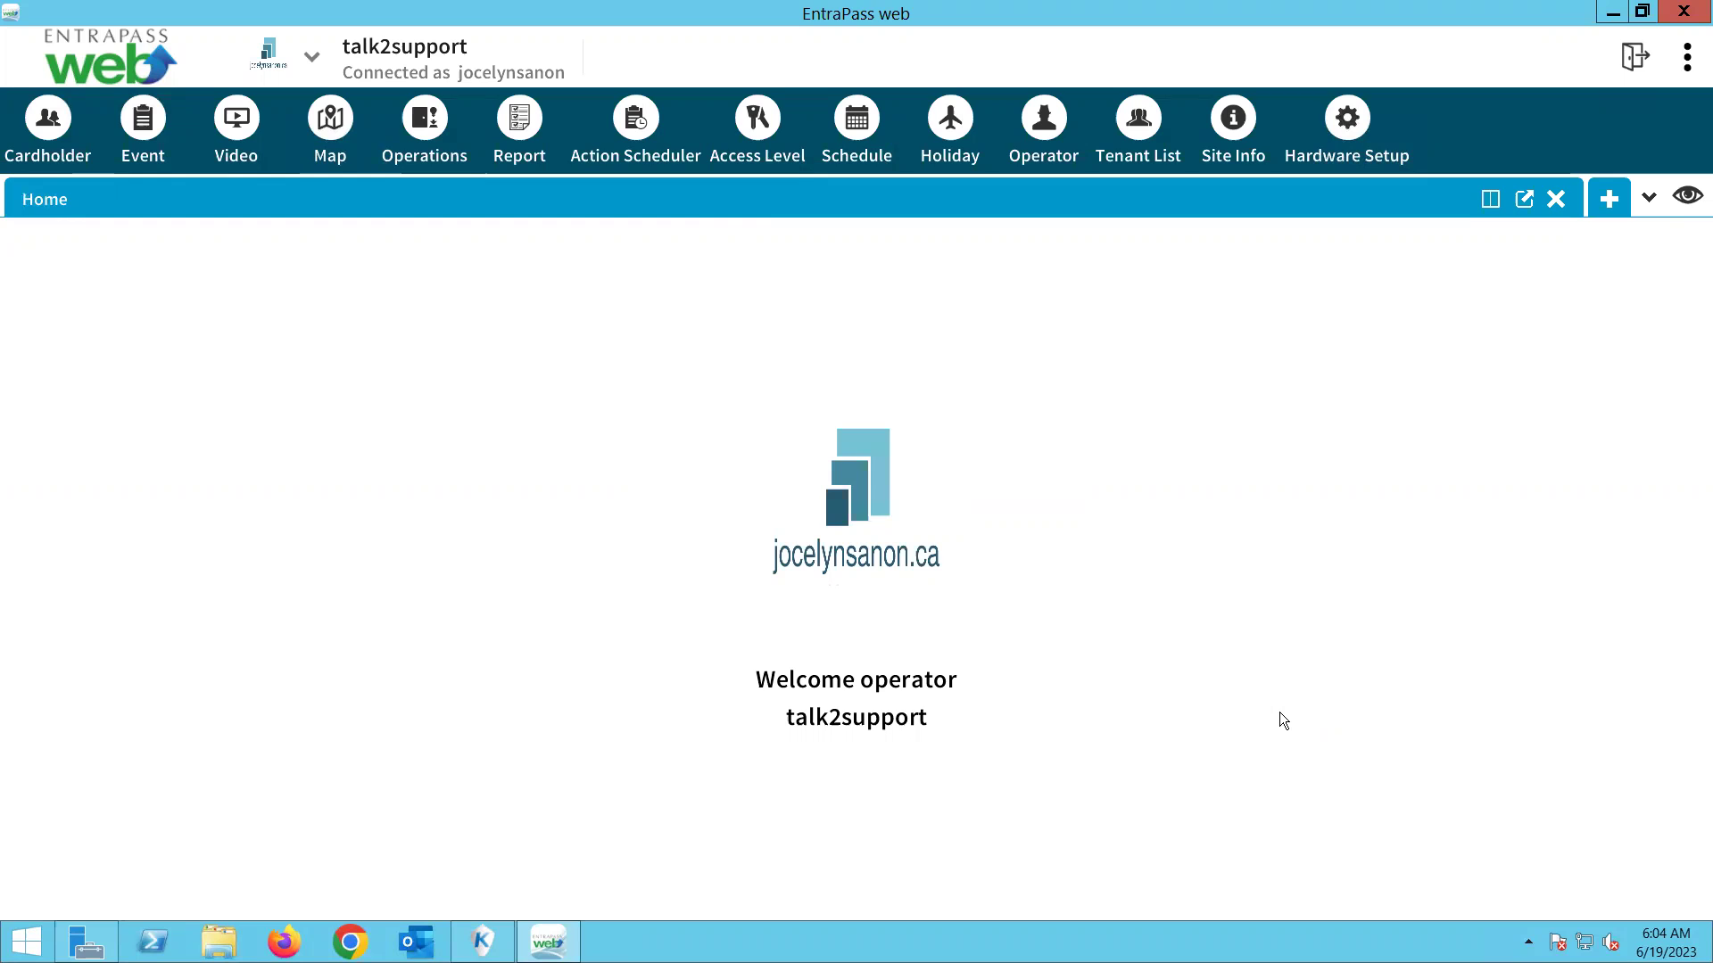
Browse the EntraPass web door, cardholder, operator and hardware views.
click(420, 125)
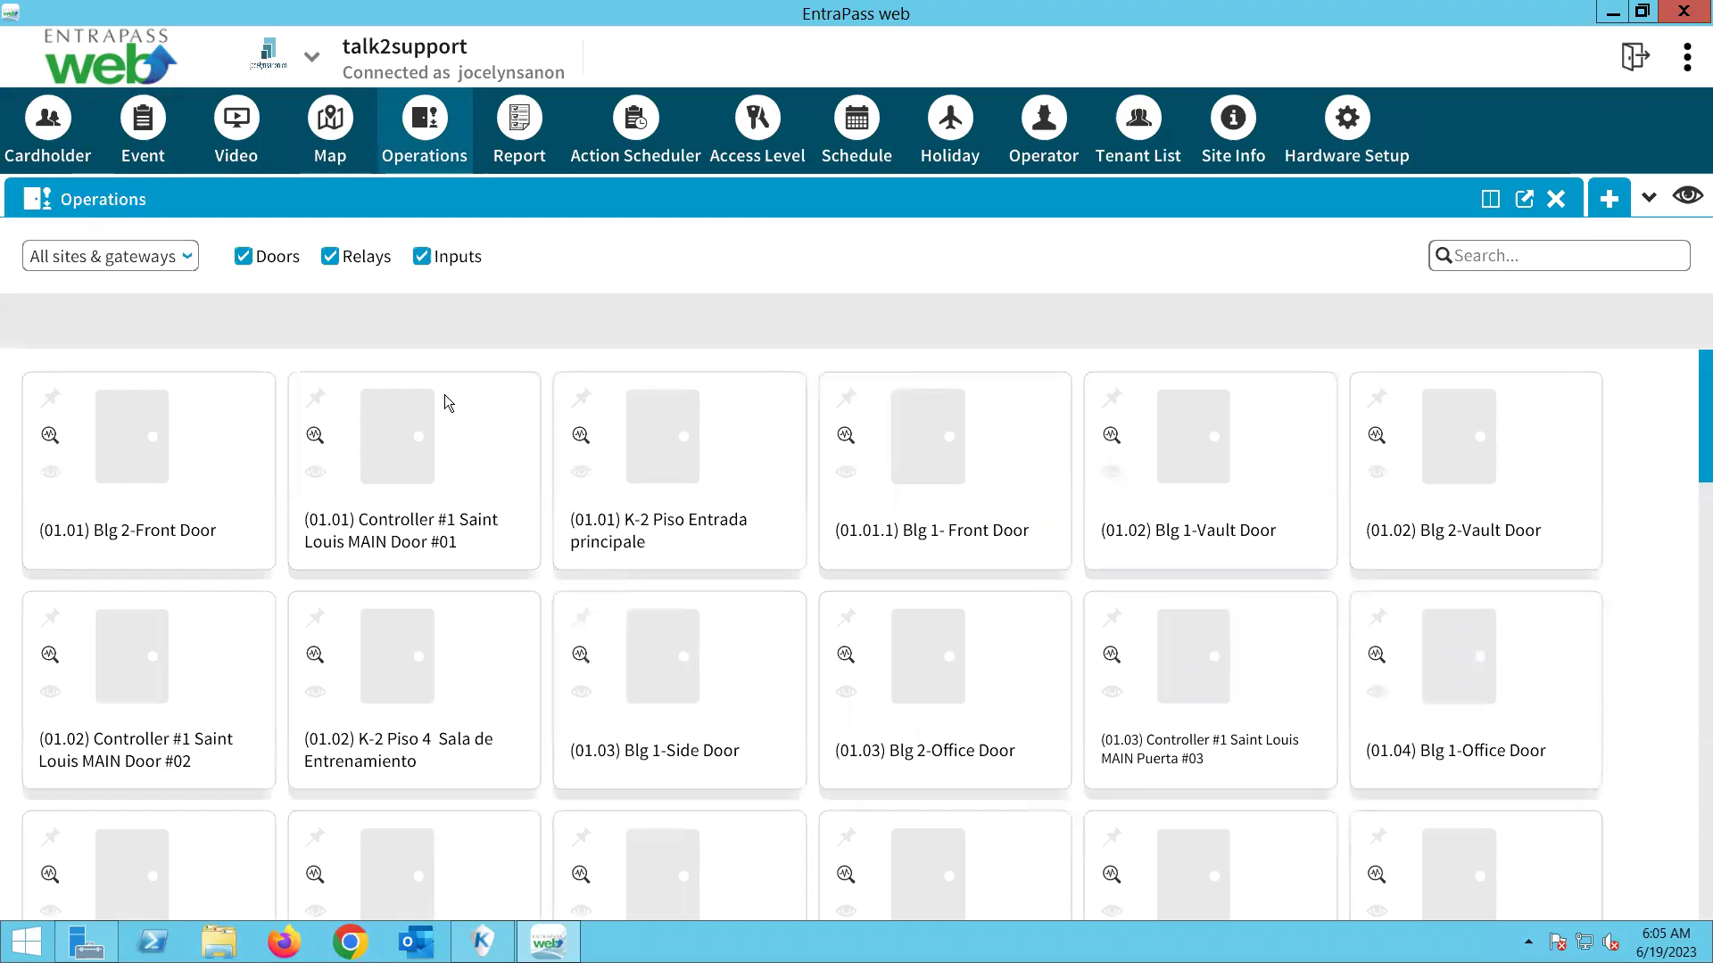
click(51, 125)
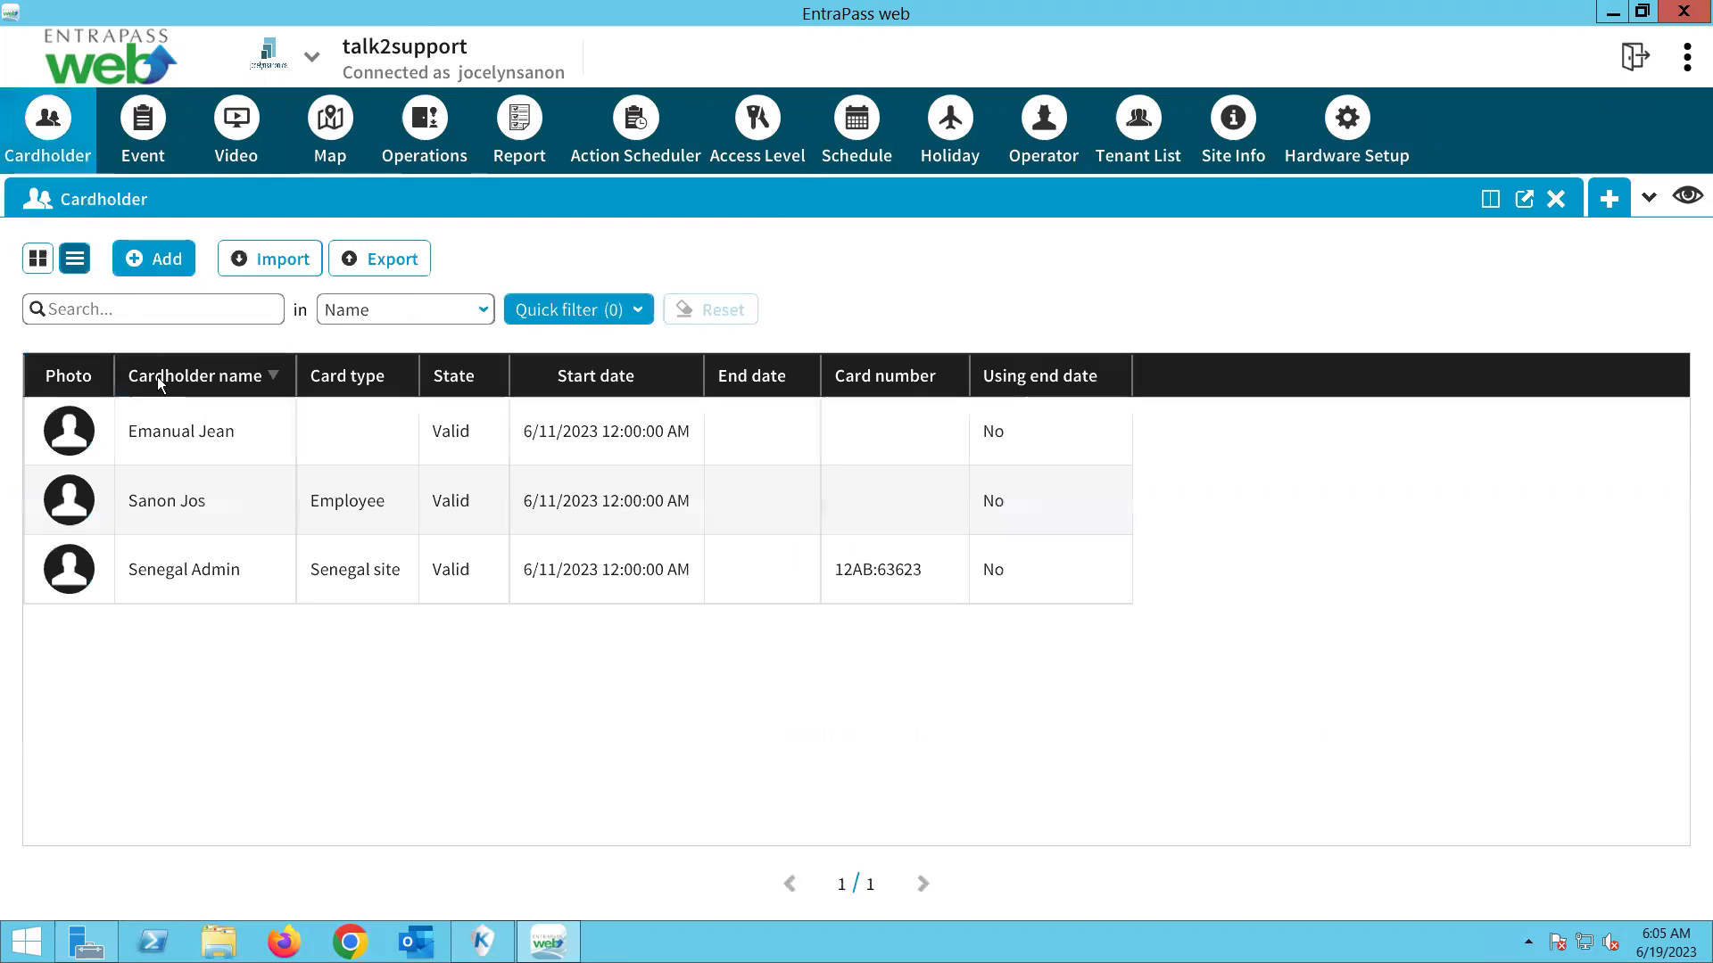
click(1058, 120)
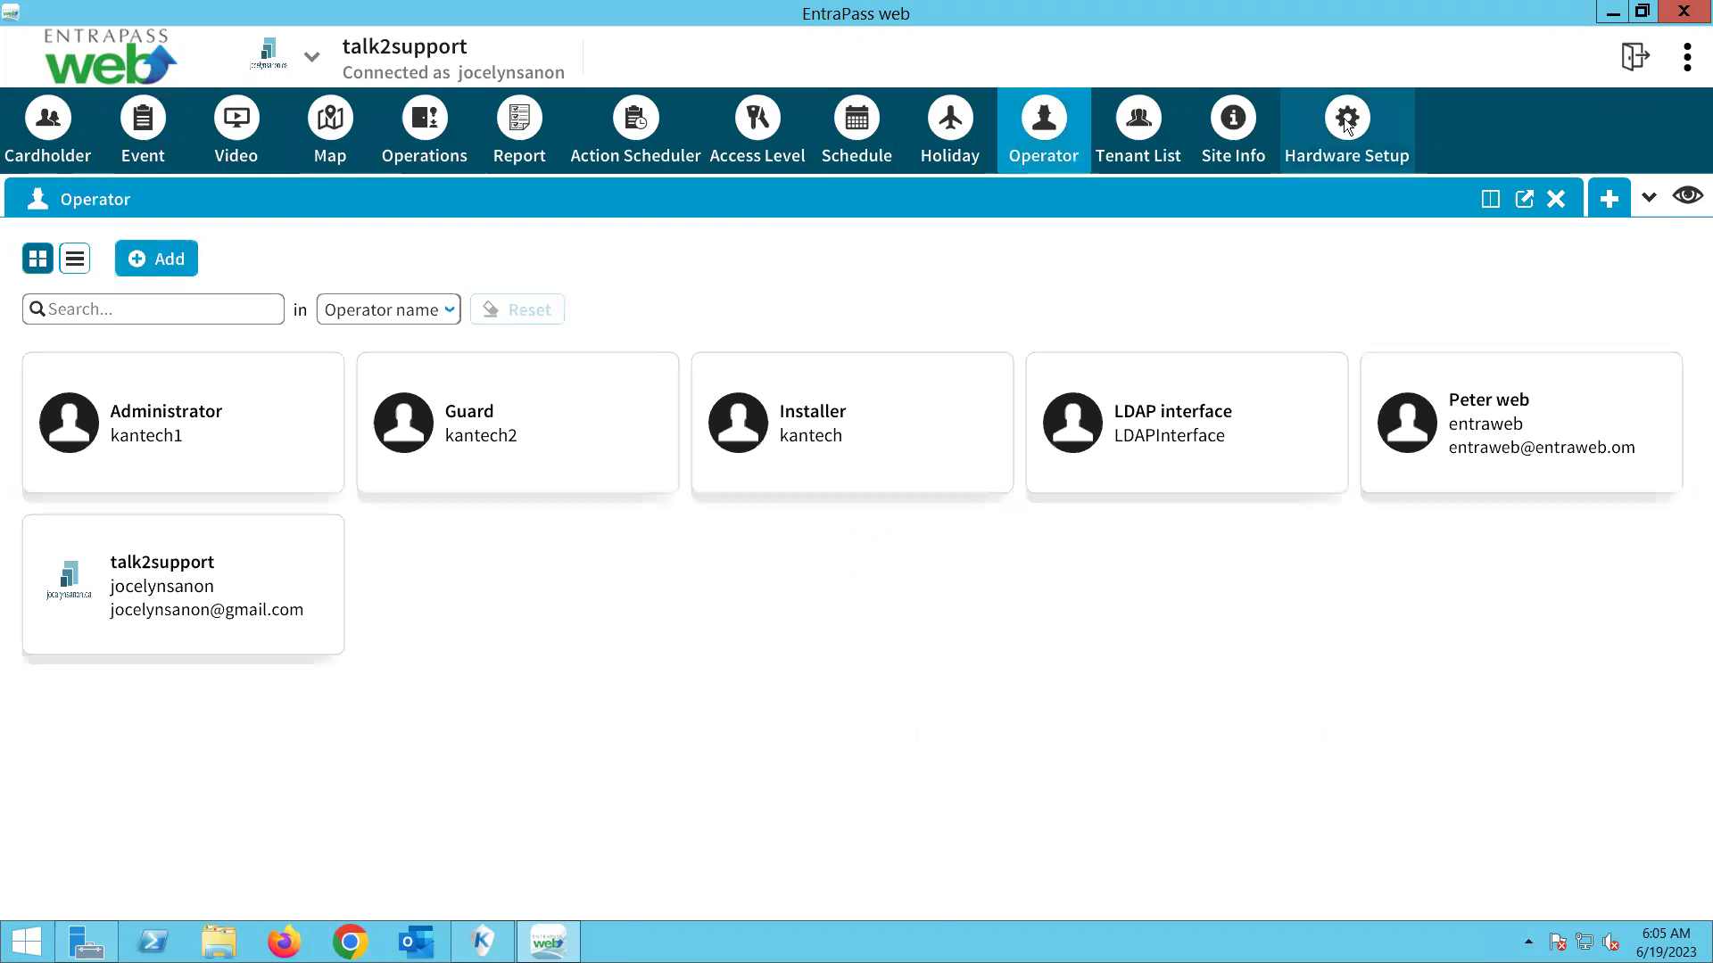
click(1347, 121)
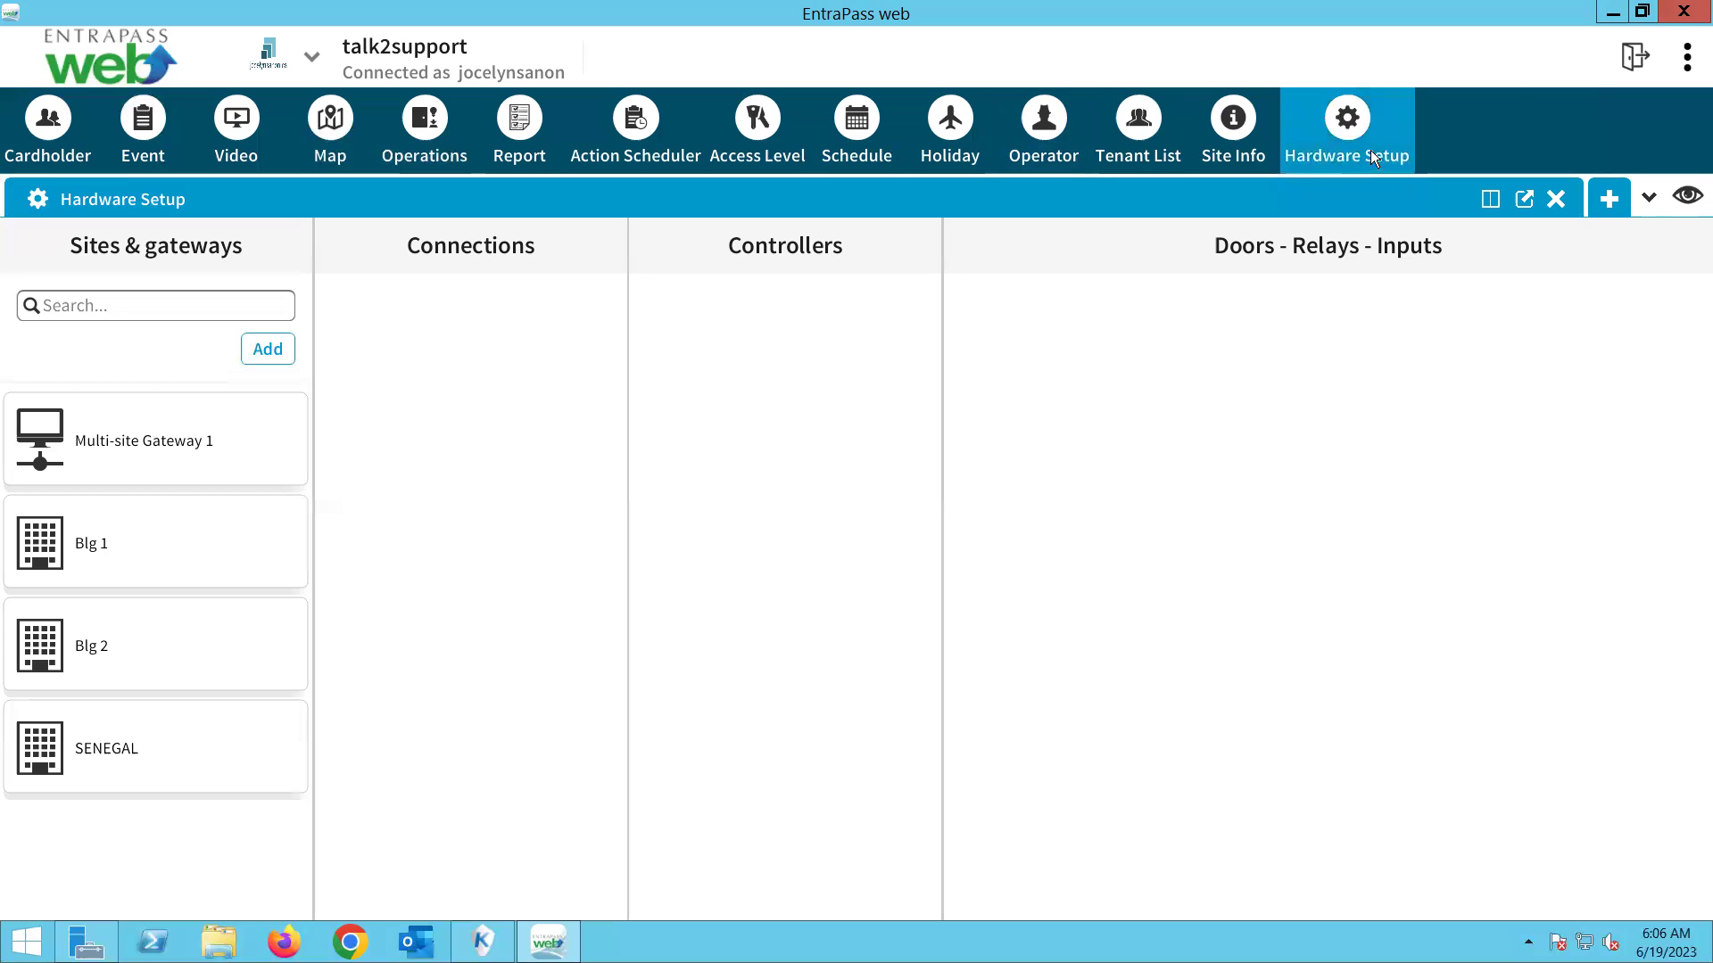
Log out of EntraPass web and minimize its window.
click(1632, 64)
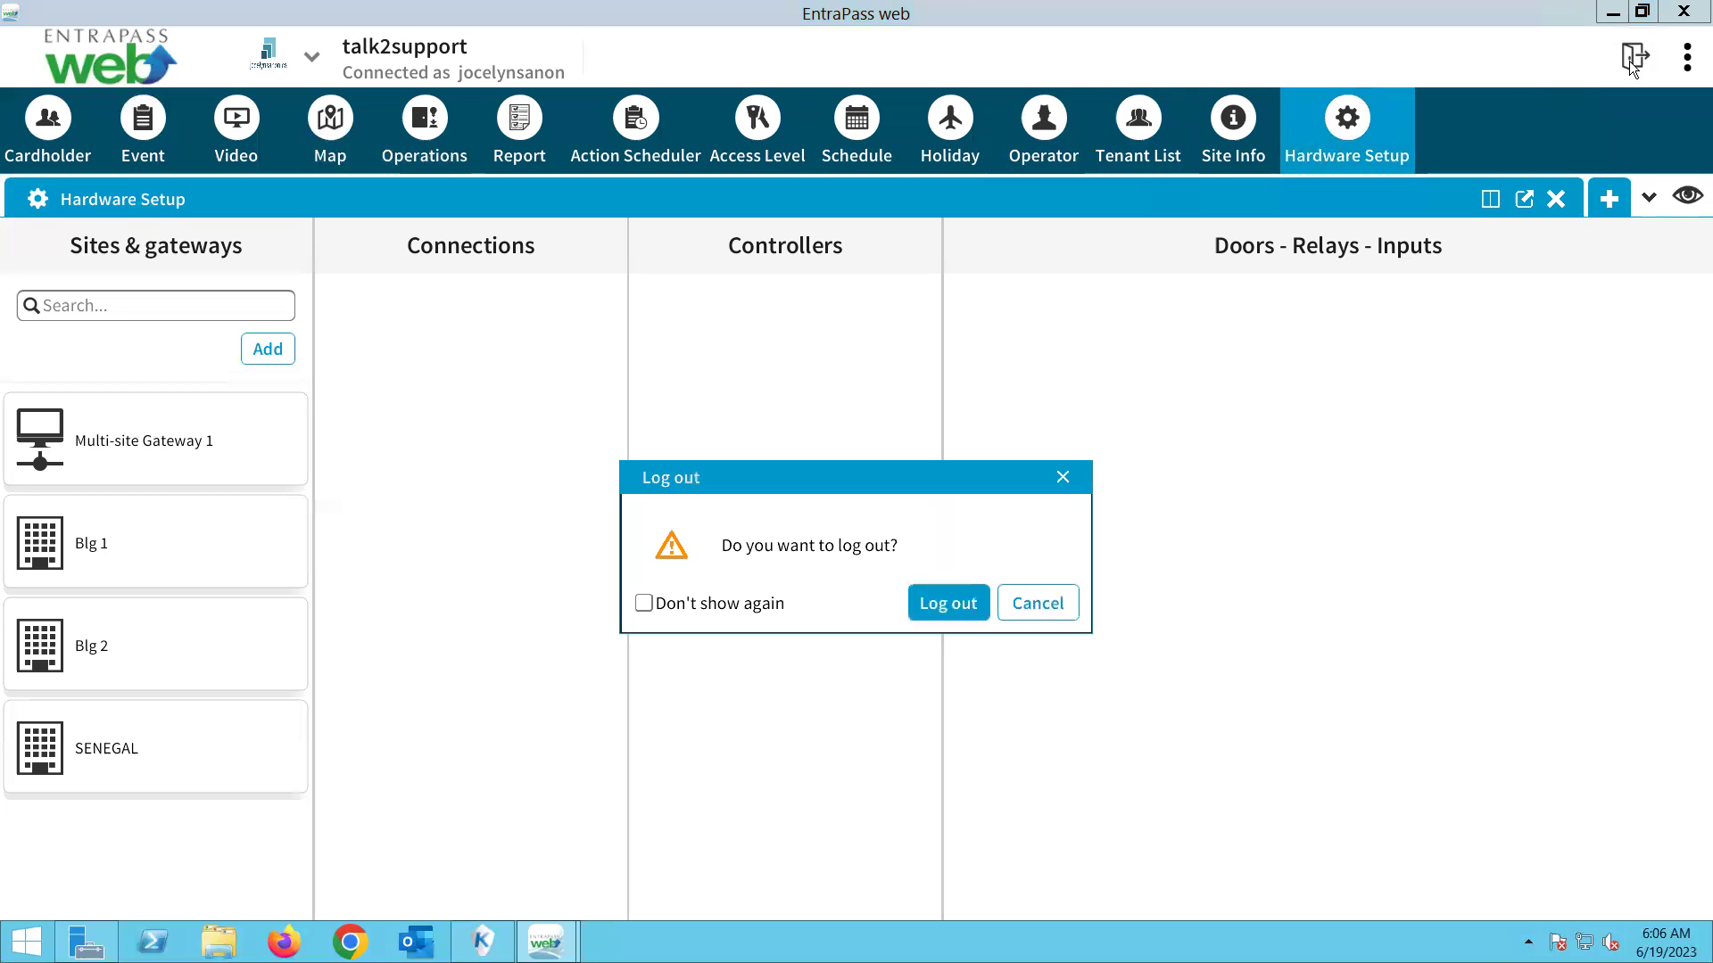
click(977, 610)
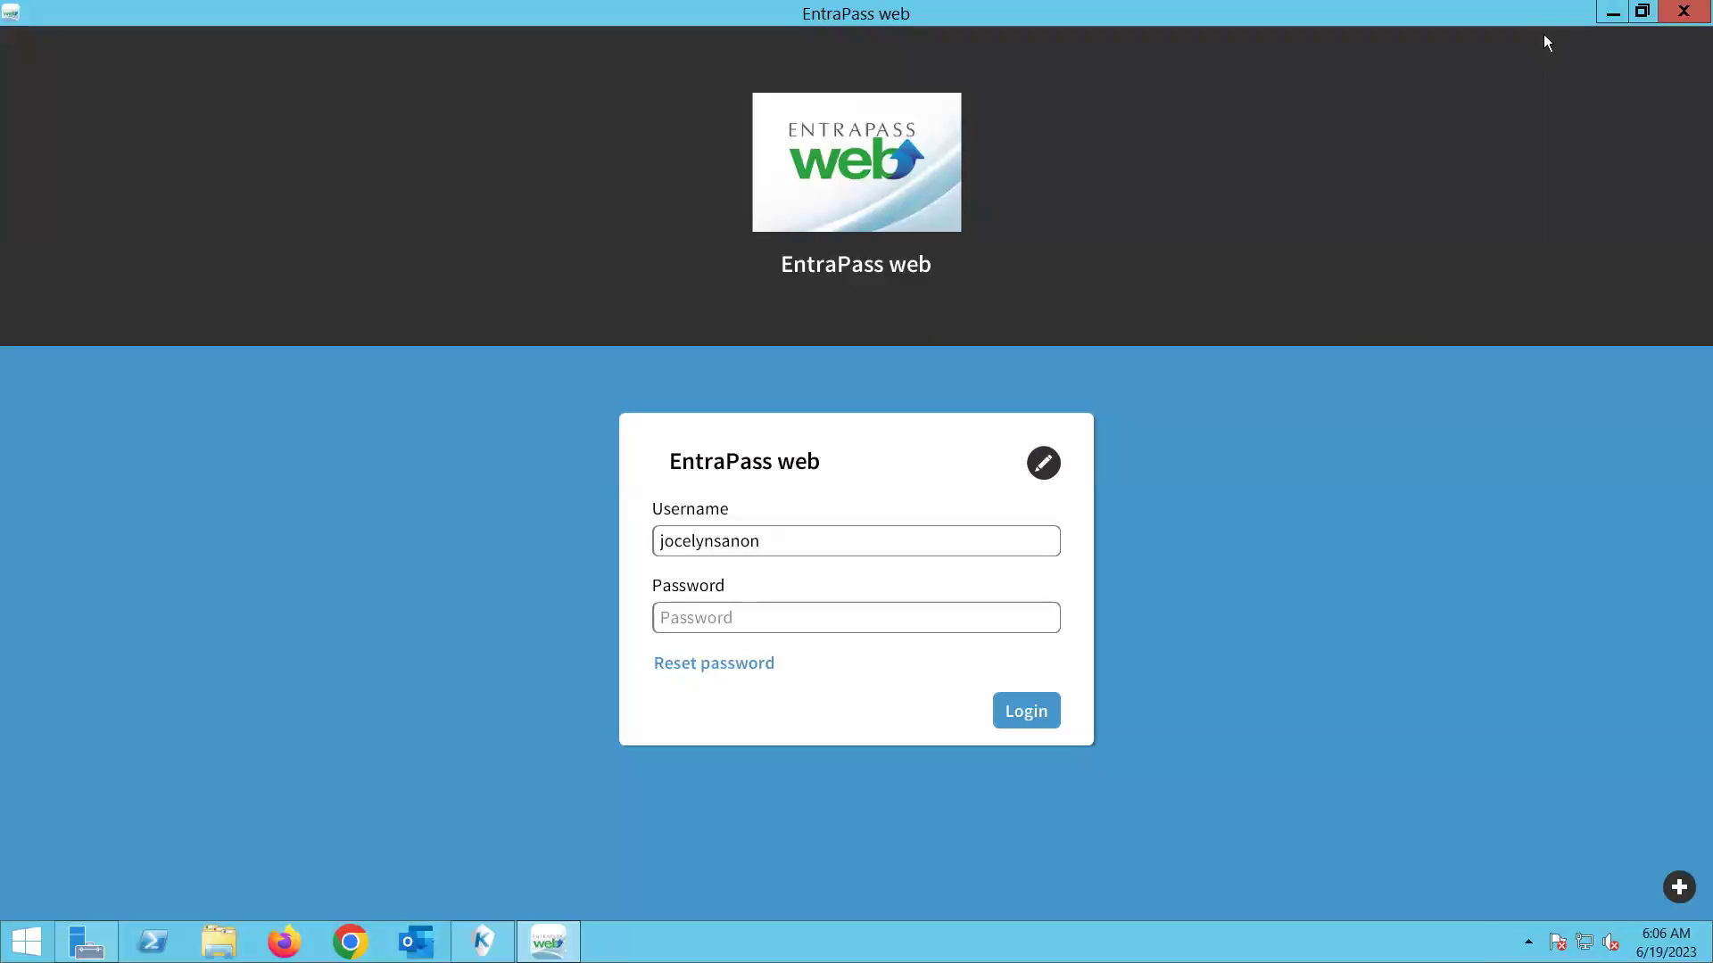
click(1613, 12)
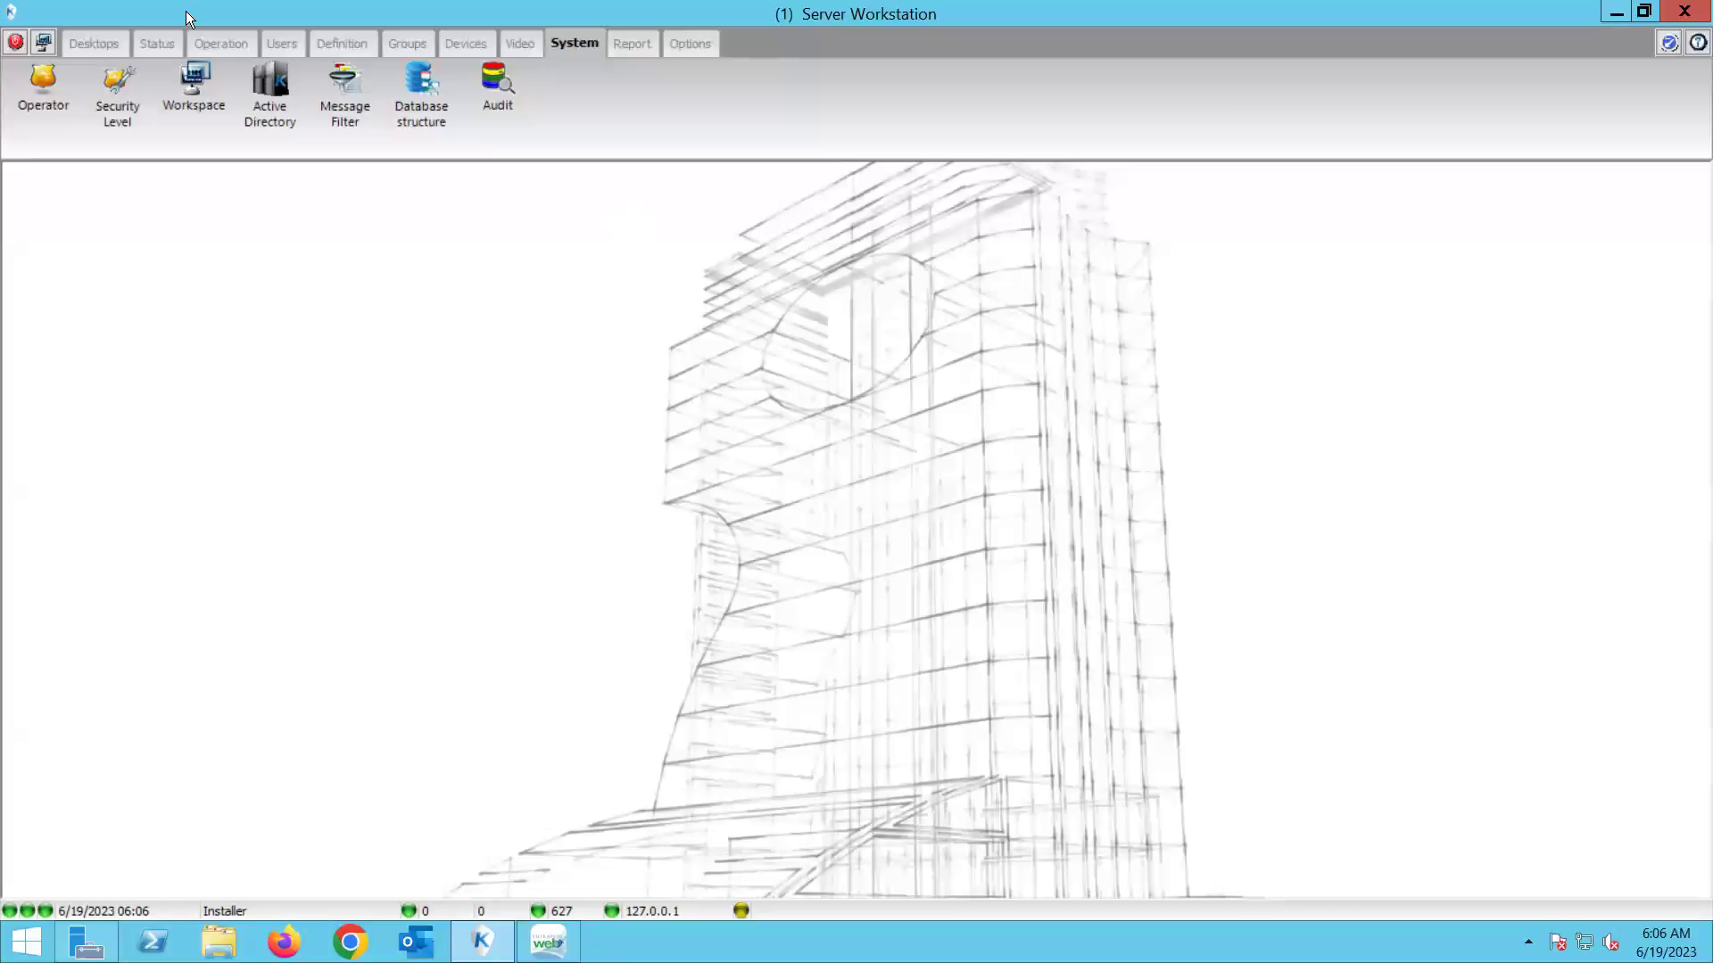
Open Status > Application, expand SmartLink to read its EntraPass Web count, then close.
click(145, 43)
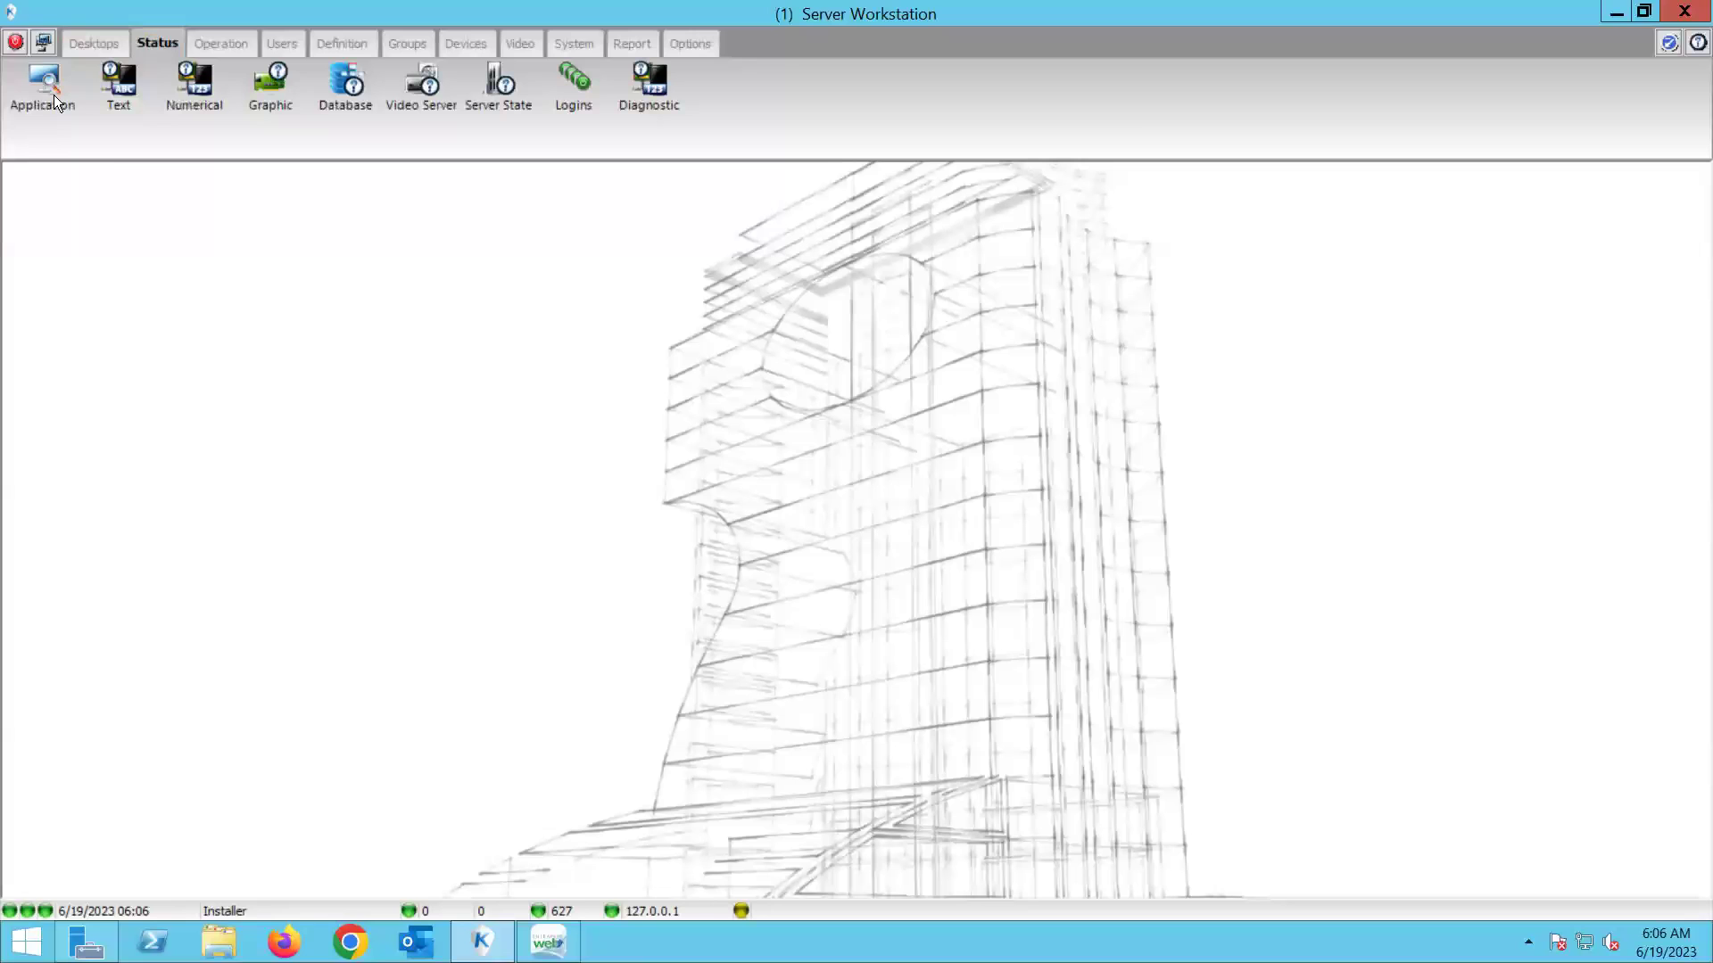
click(37, 93)
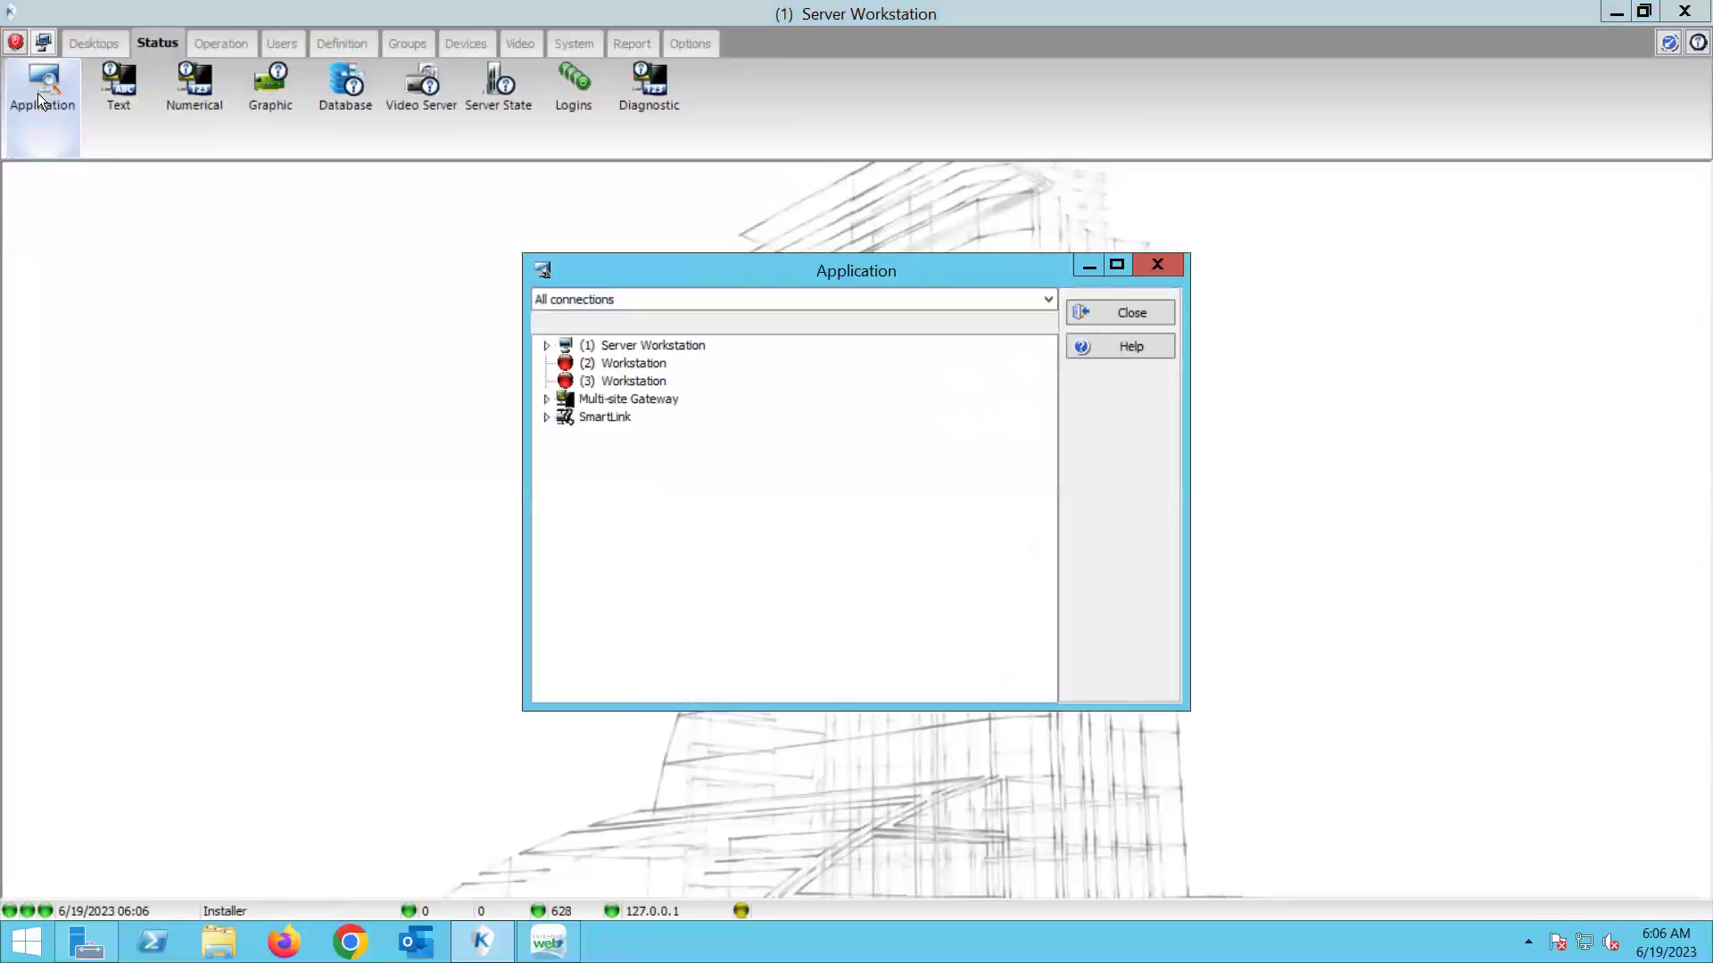
click(547, 417)
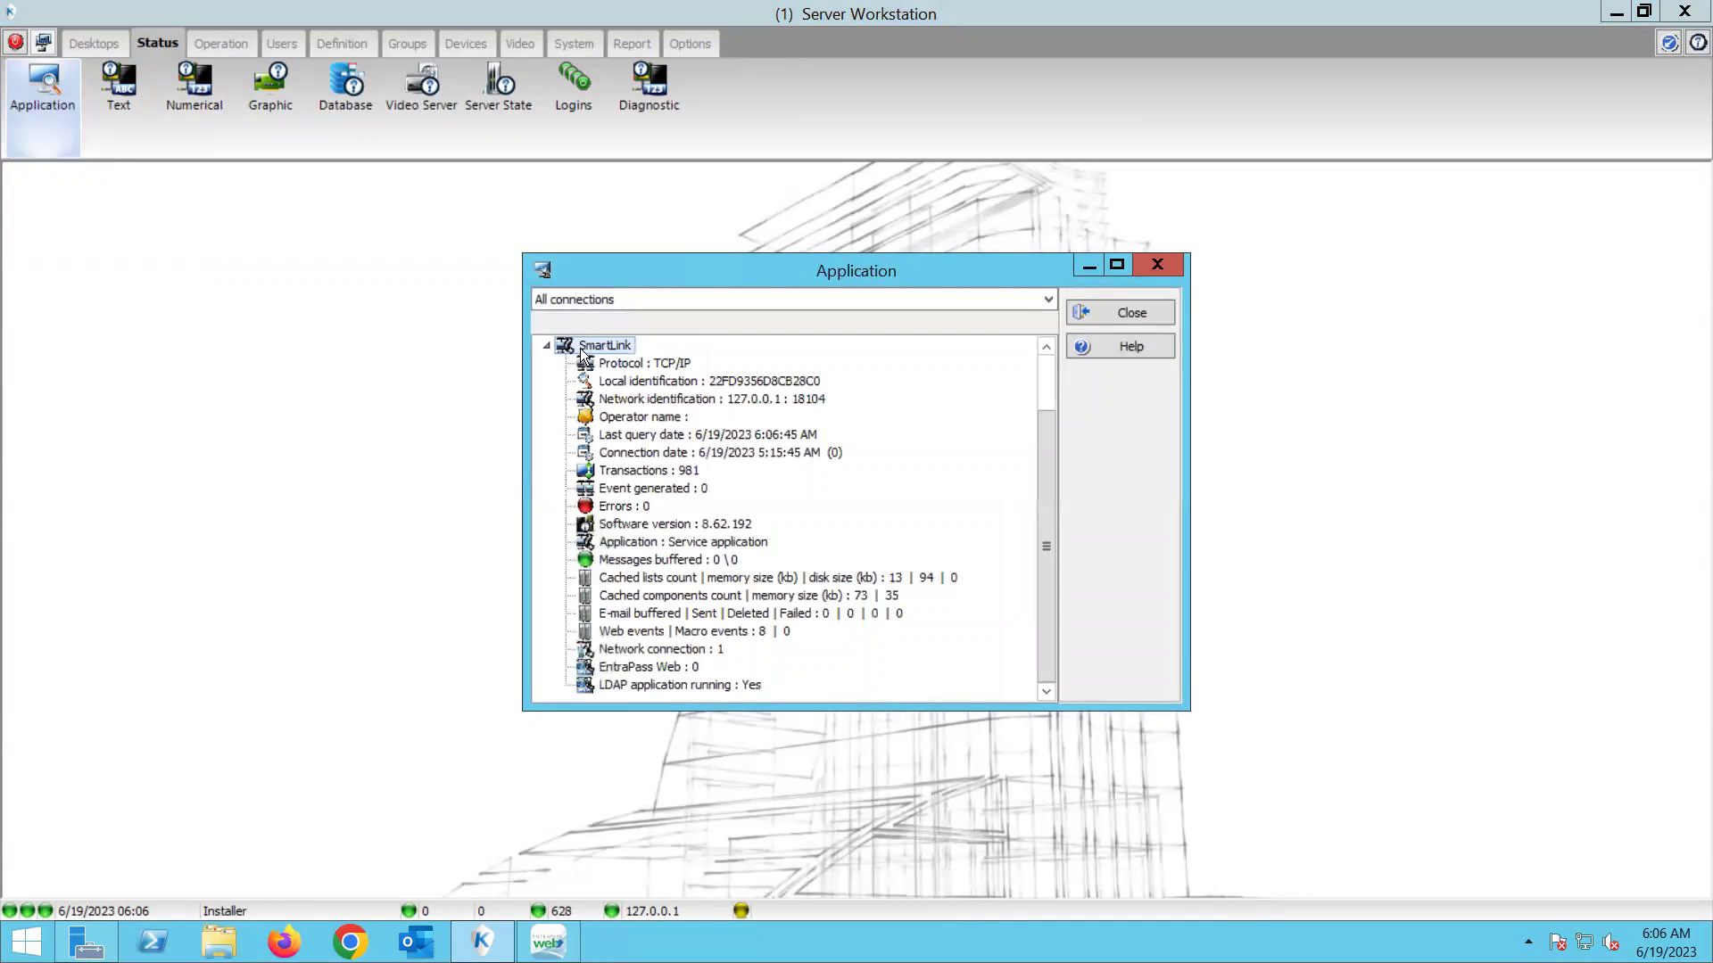
click(548, 346)
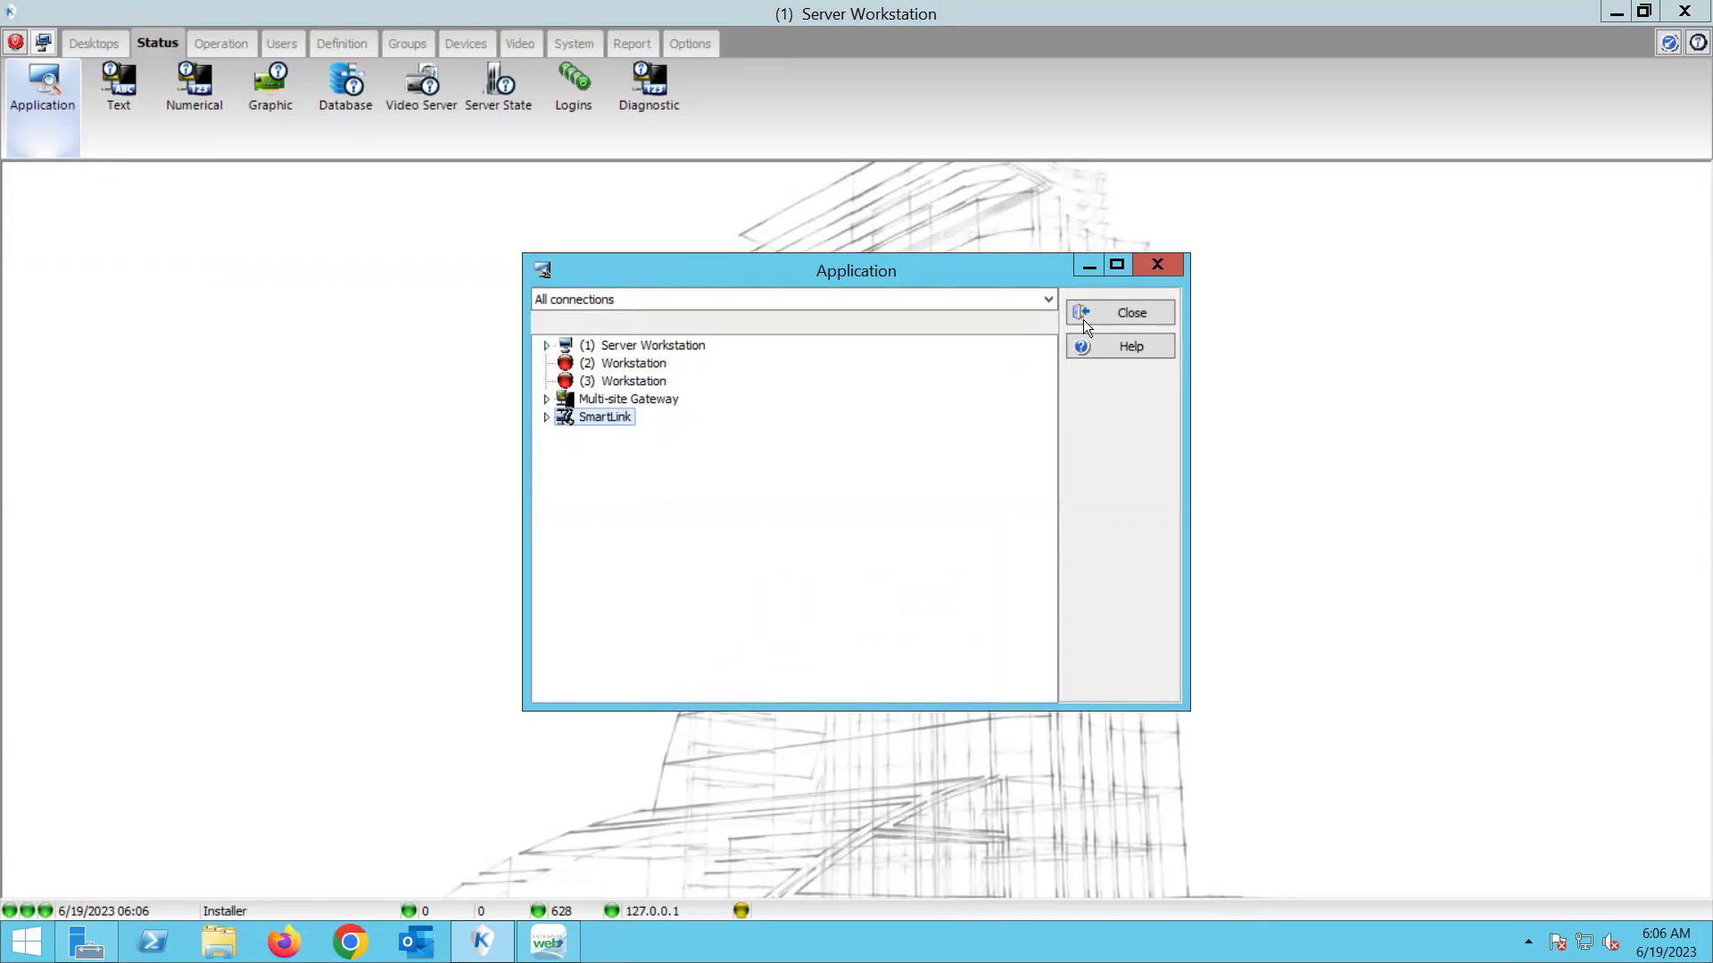
click(1112, 304)
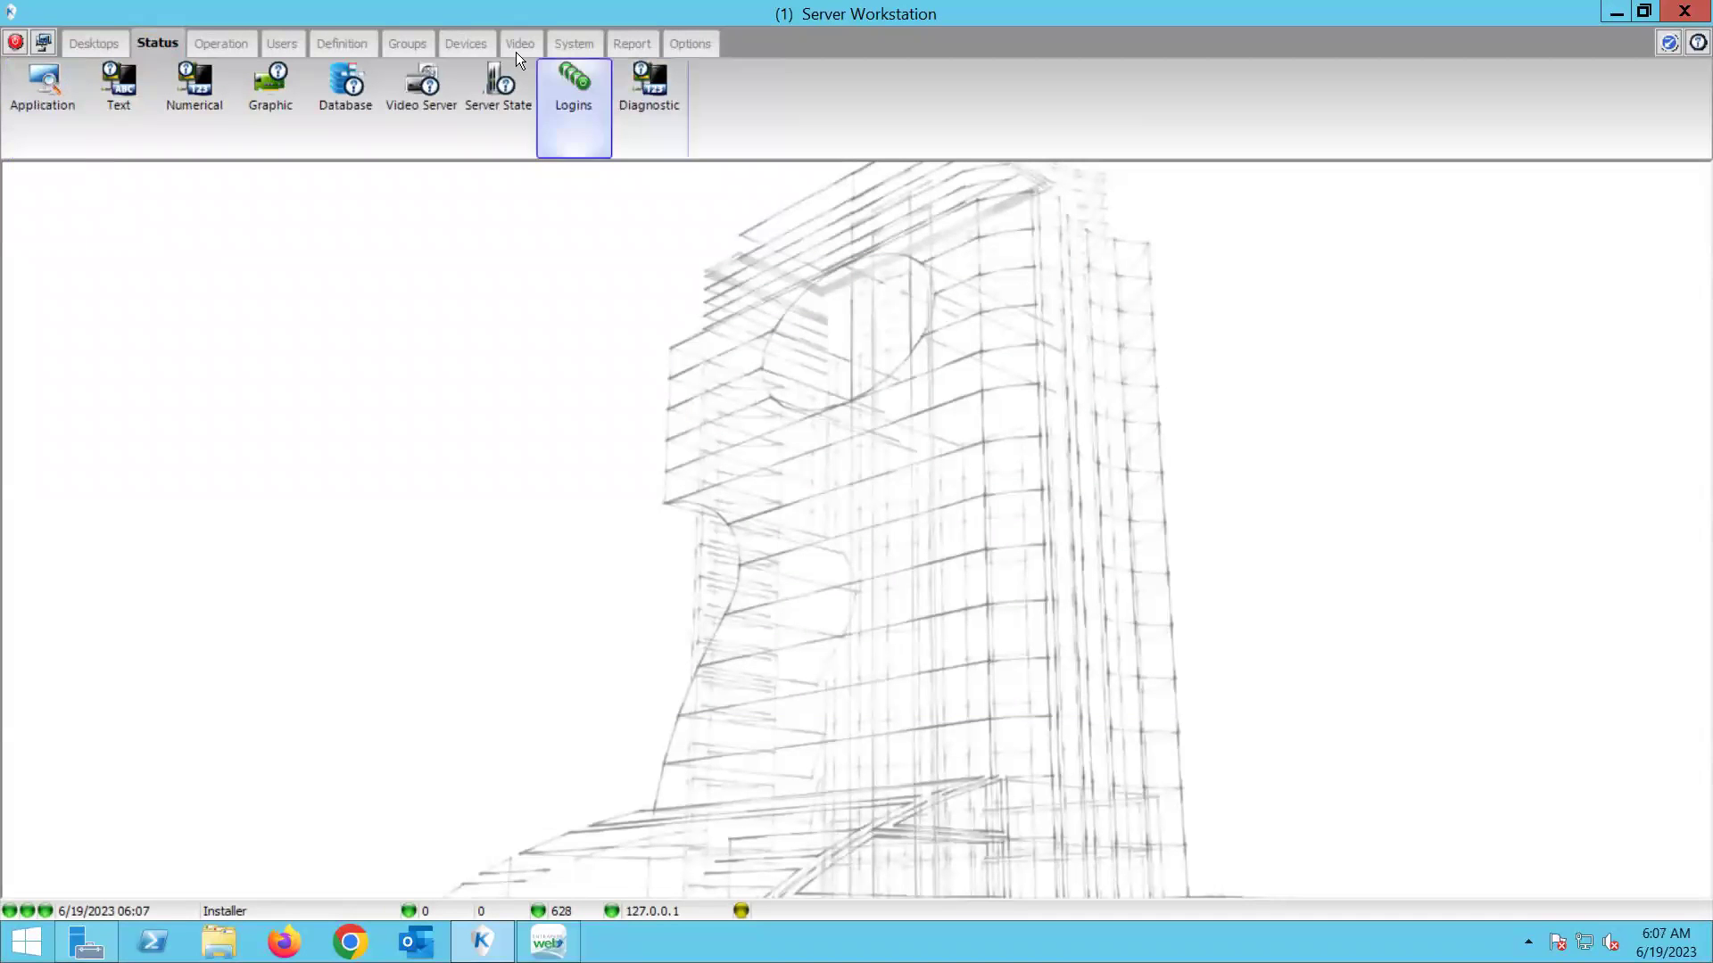
Open Devices > Application, select SmartLink, view its Web Service tab (port 08801), then close.
click(459, 41)
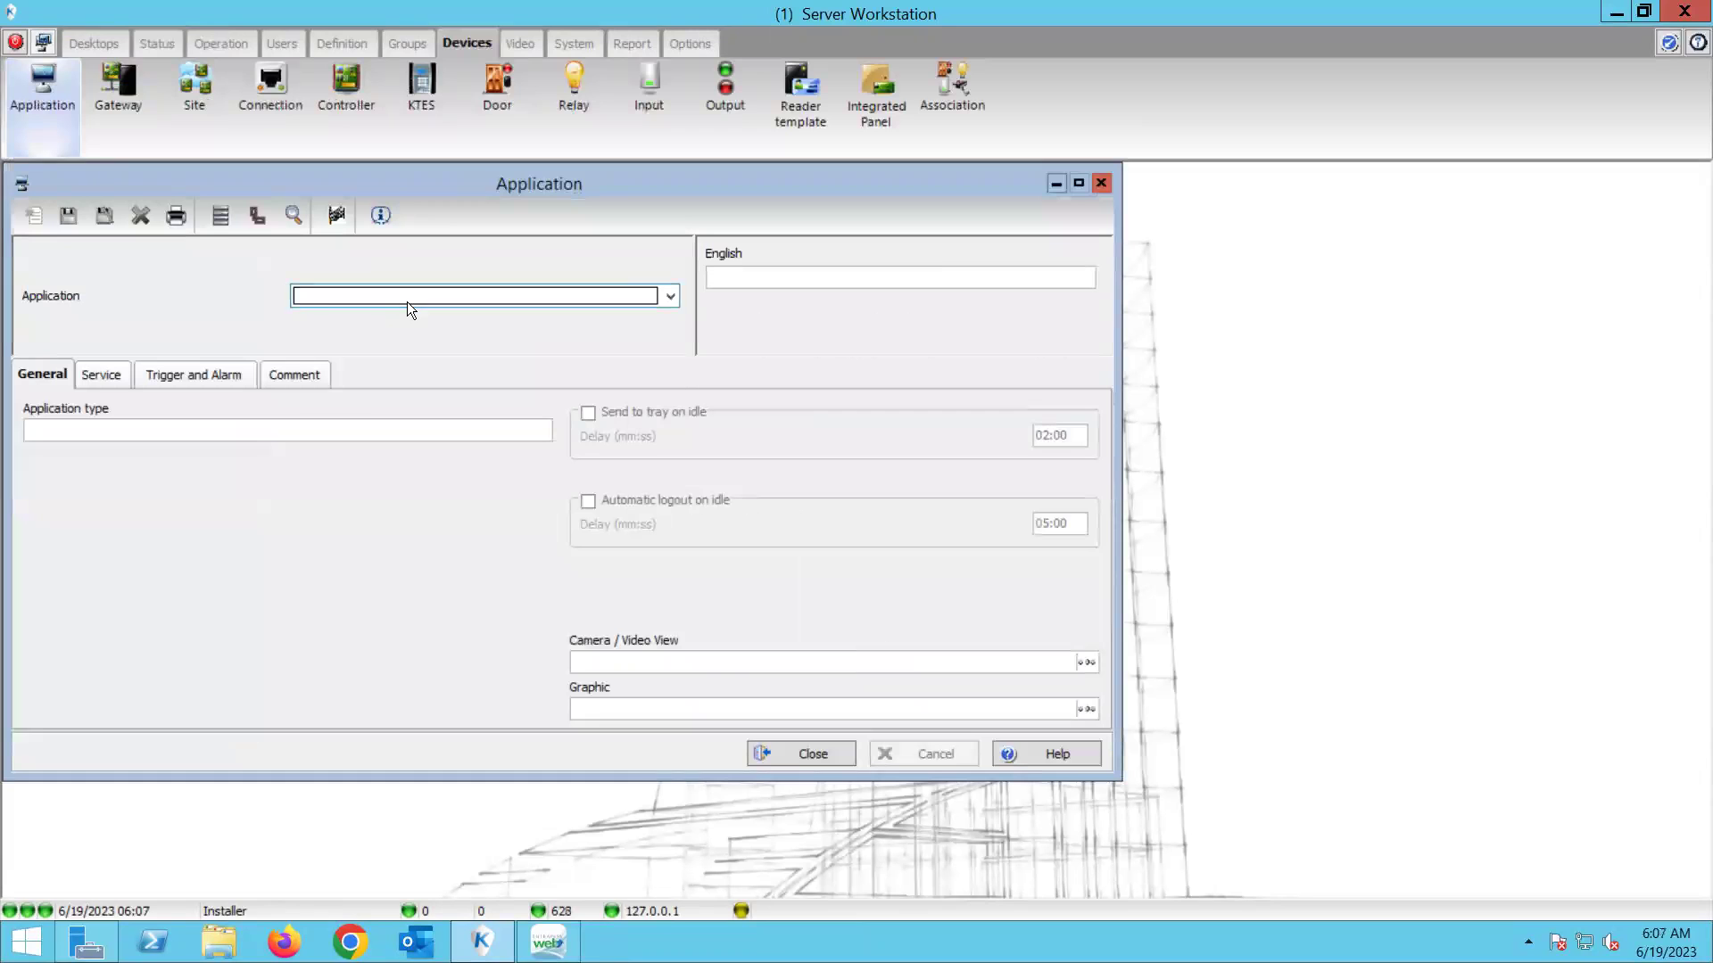
click(407, 302)
click(360, 389)
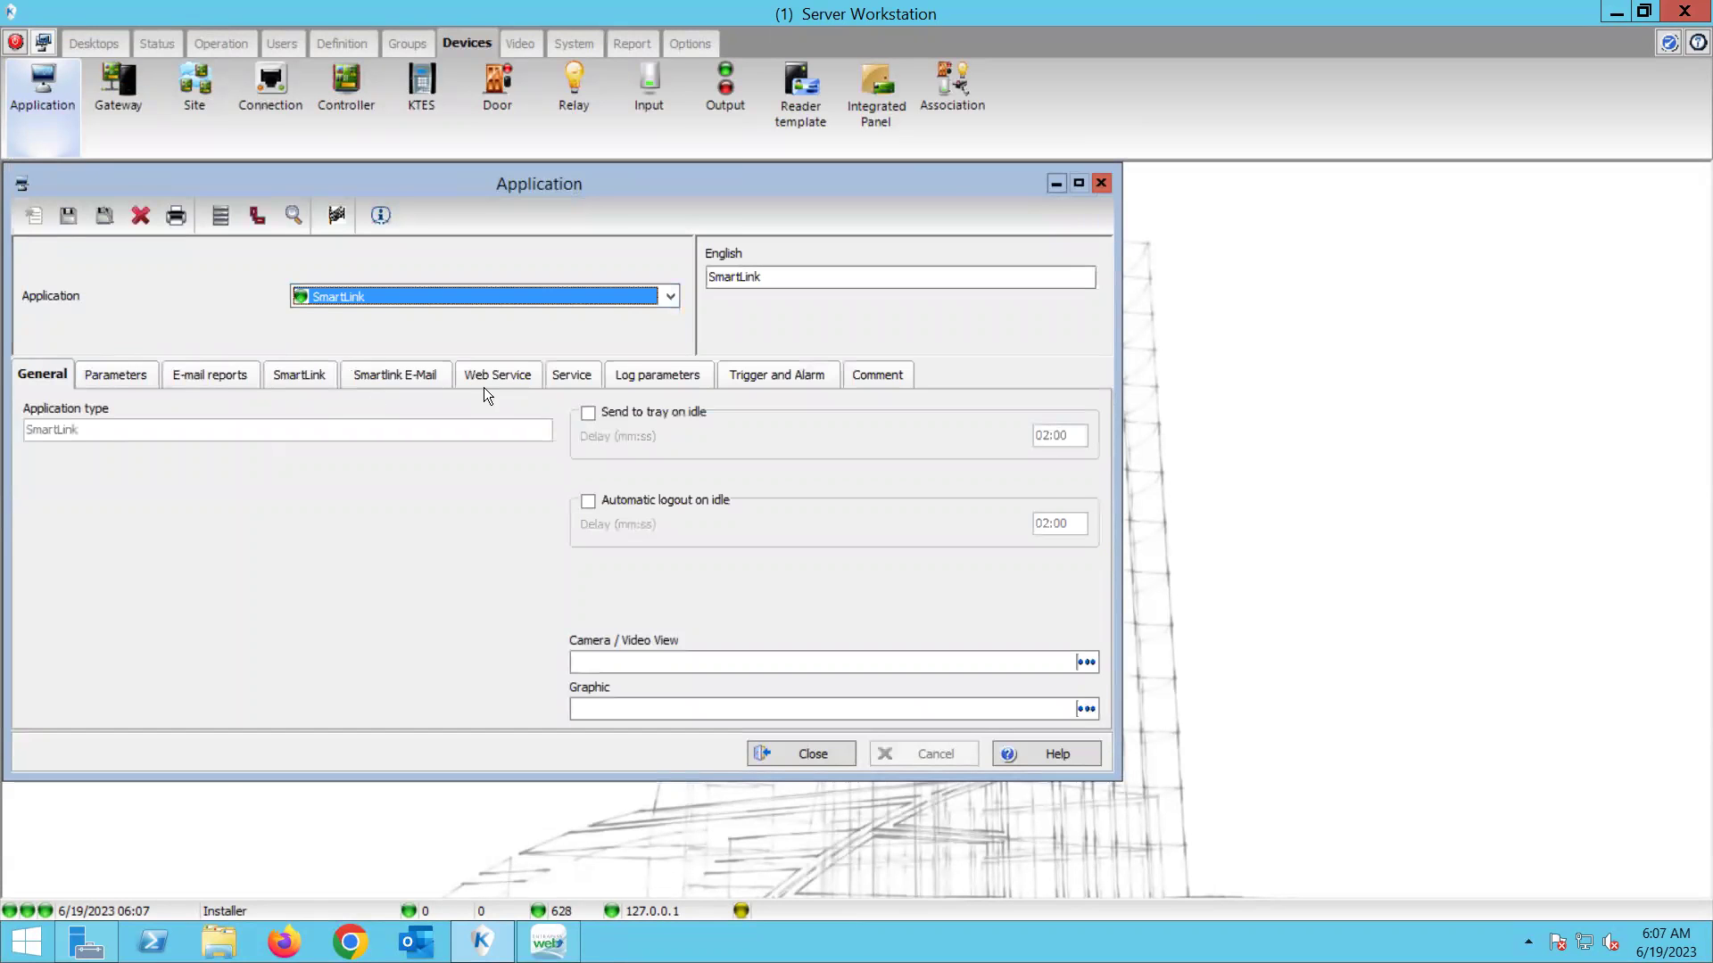
click(512, 376)
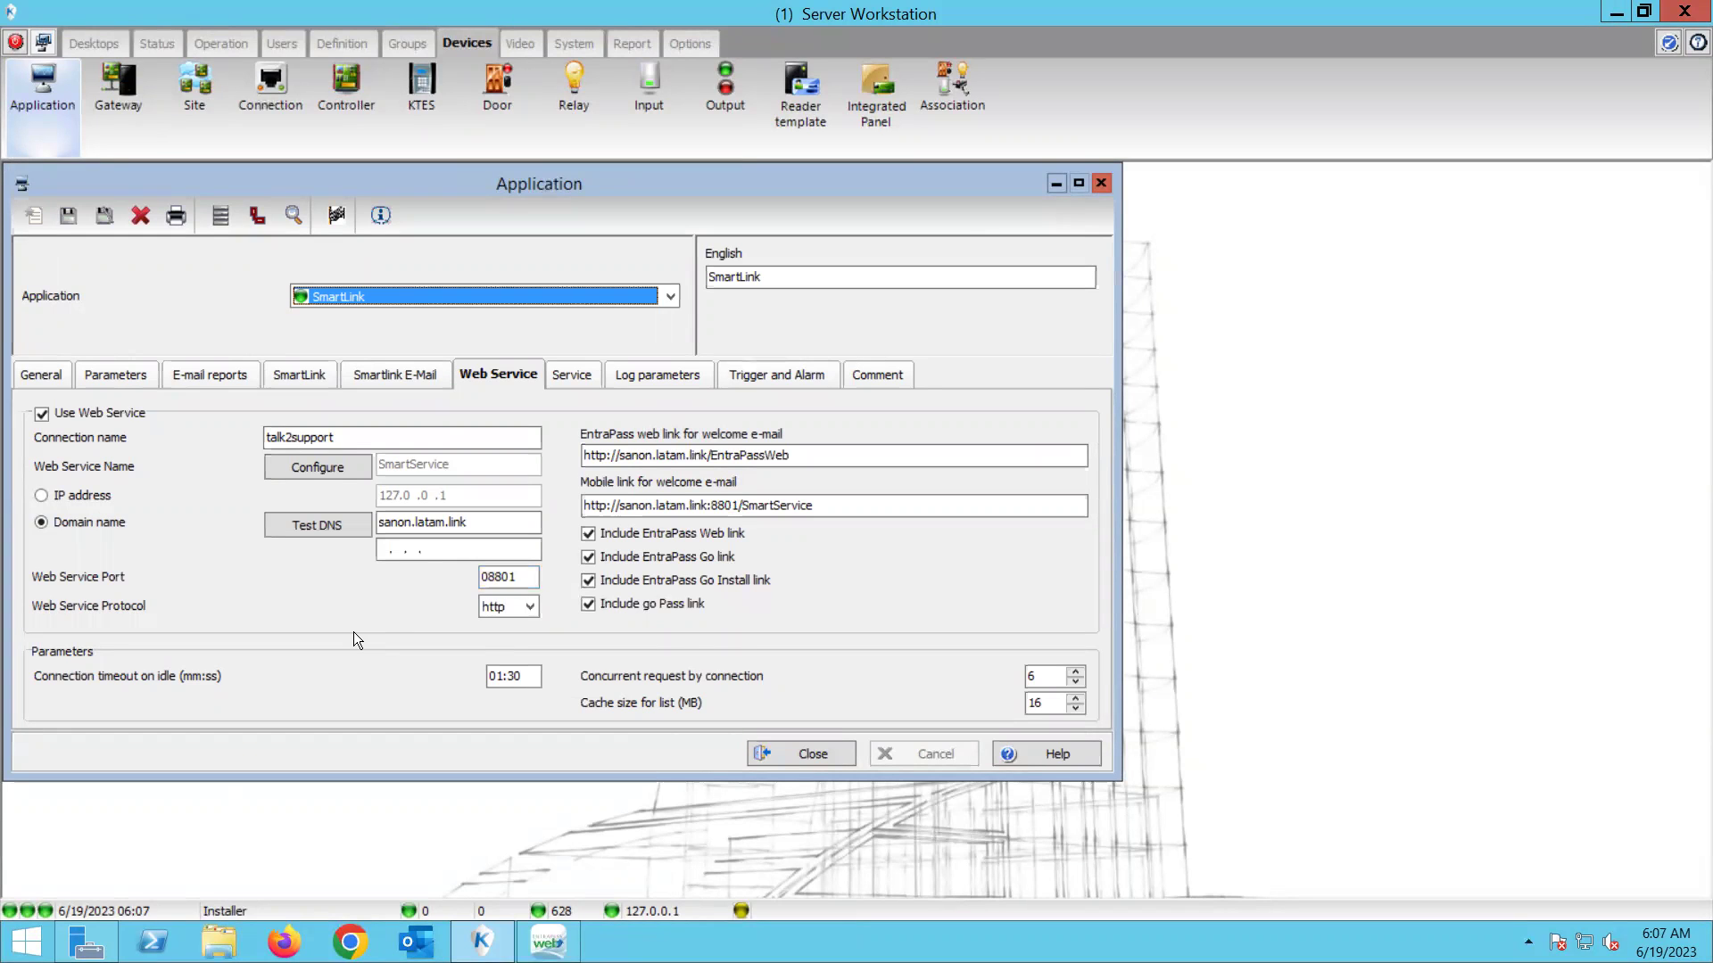
click(833, 751)
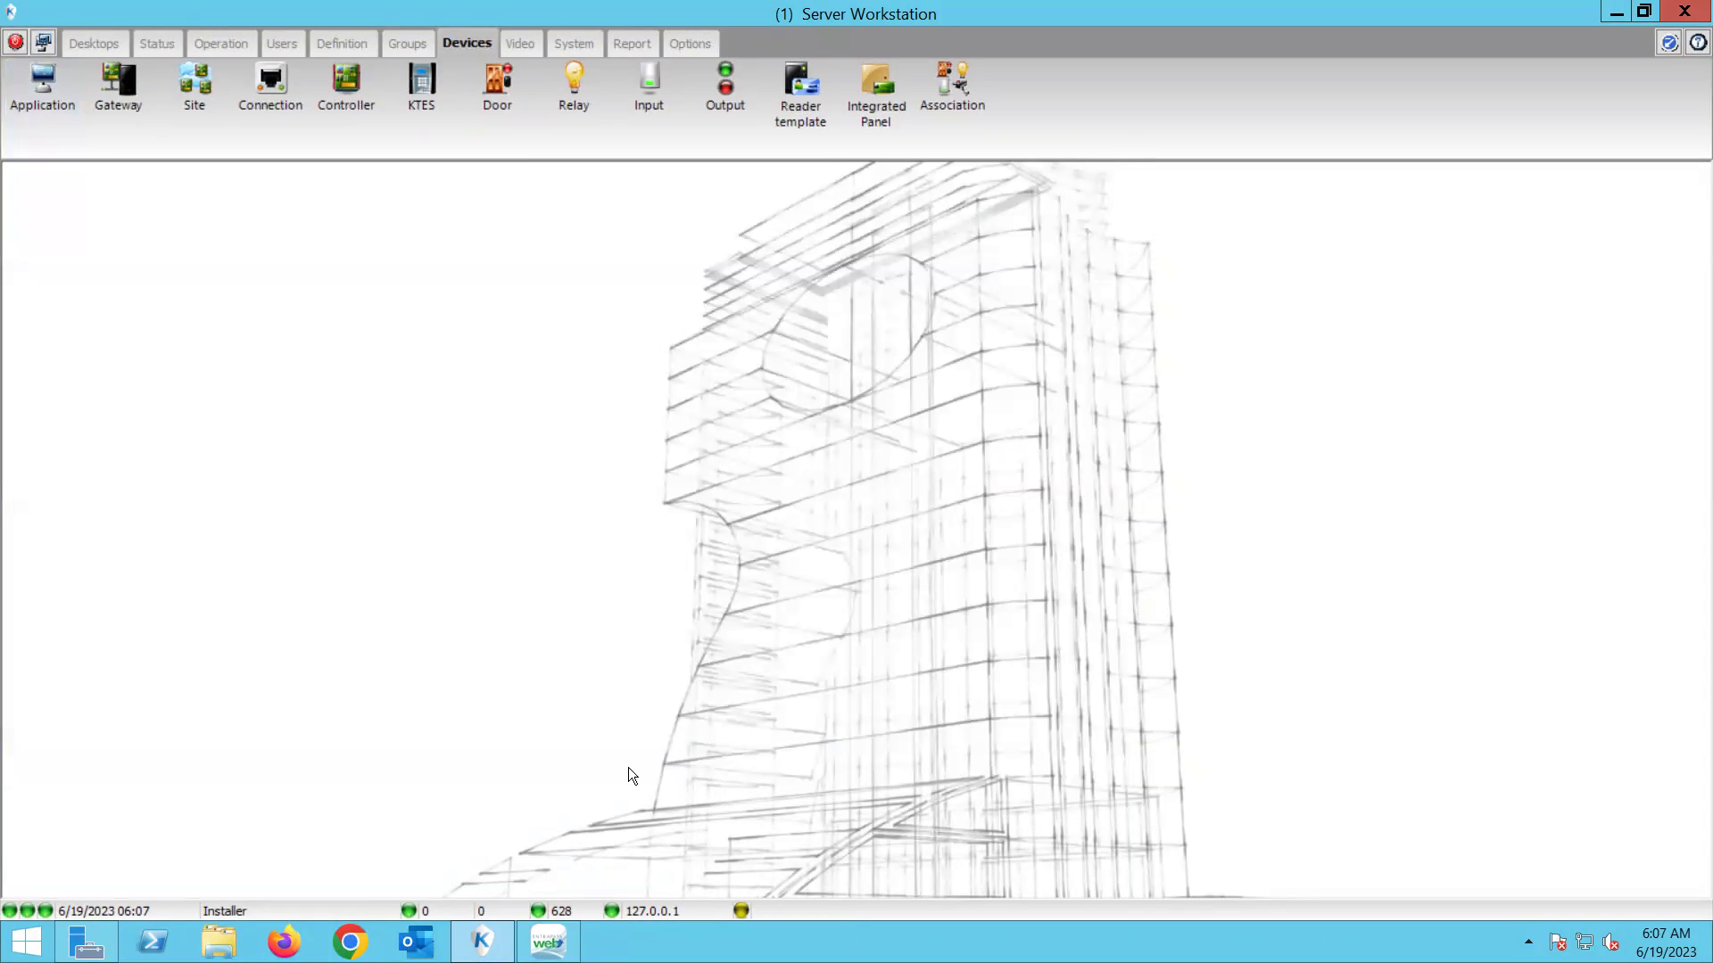
In Chrome, strip /entrapassweb from the address to load the server's root IIS welcome page.
click(349, 942)
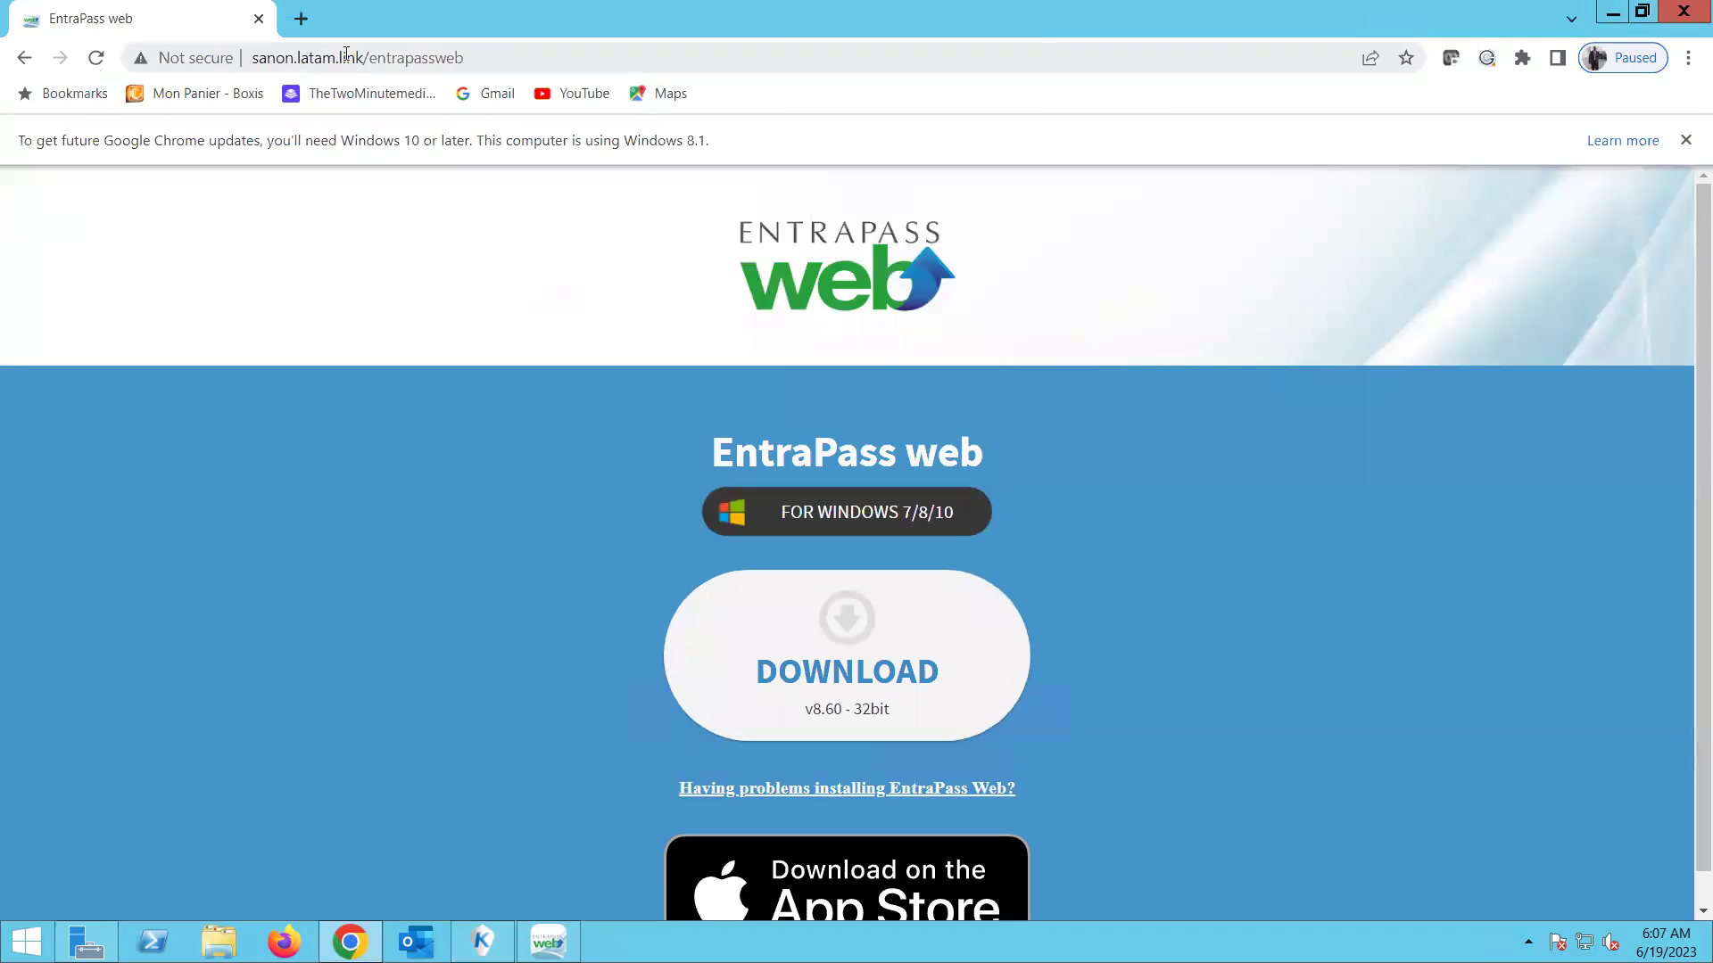
drag(364, 57, 590, 57)
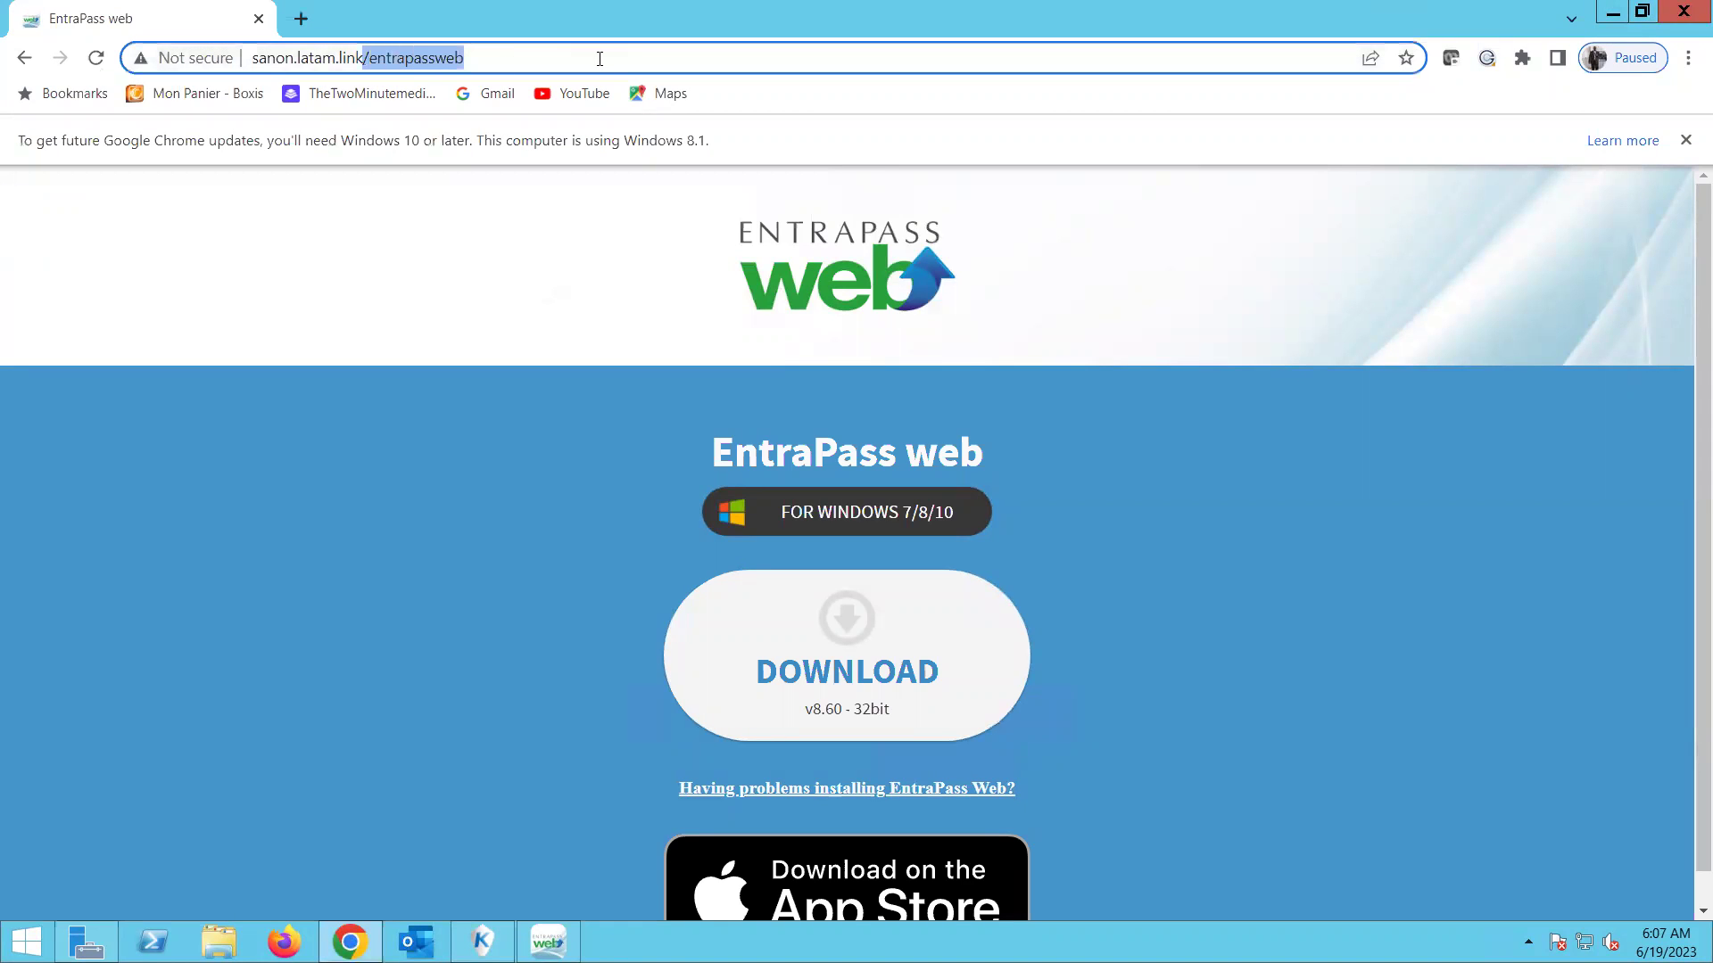
key(BackSpace)
key(Return)
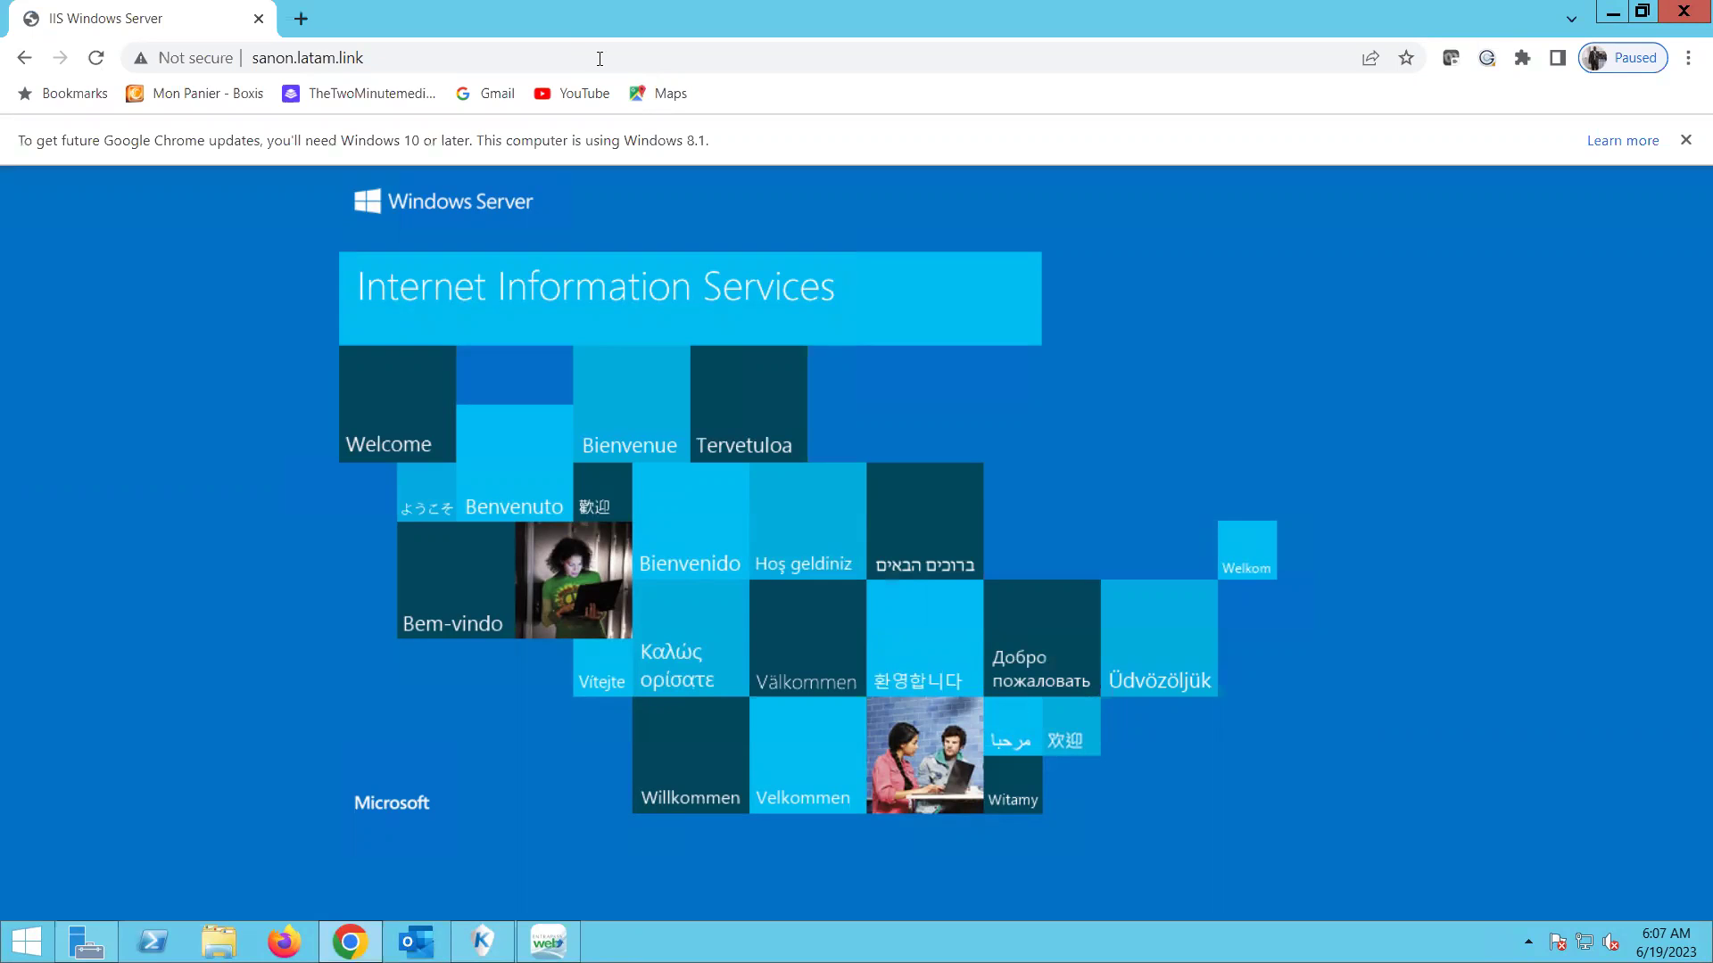
Return to sanon.latam.link/entrapassweb and scroll down to the App Store download link.
click(580, 52)
click(589, 57)
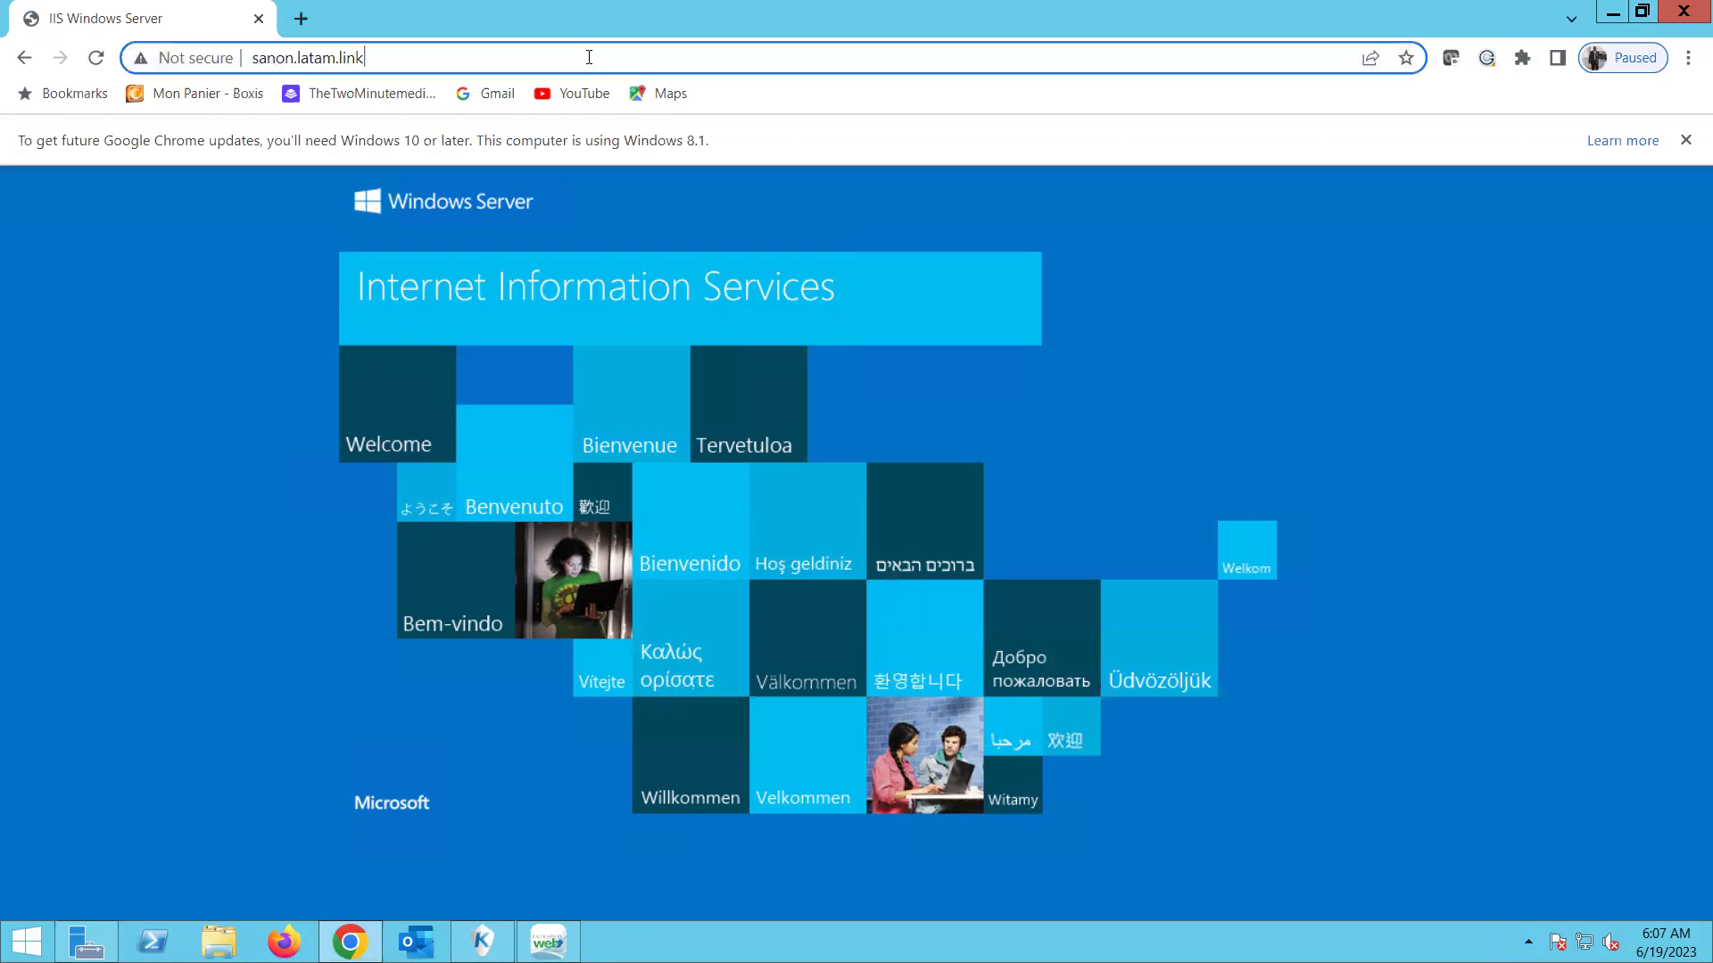
text(/)
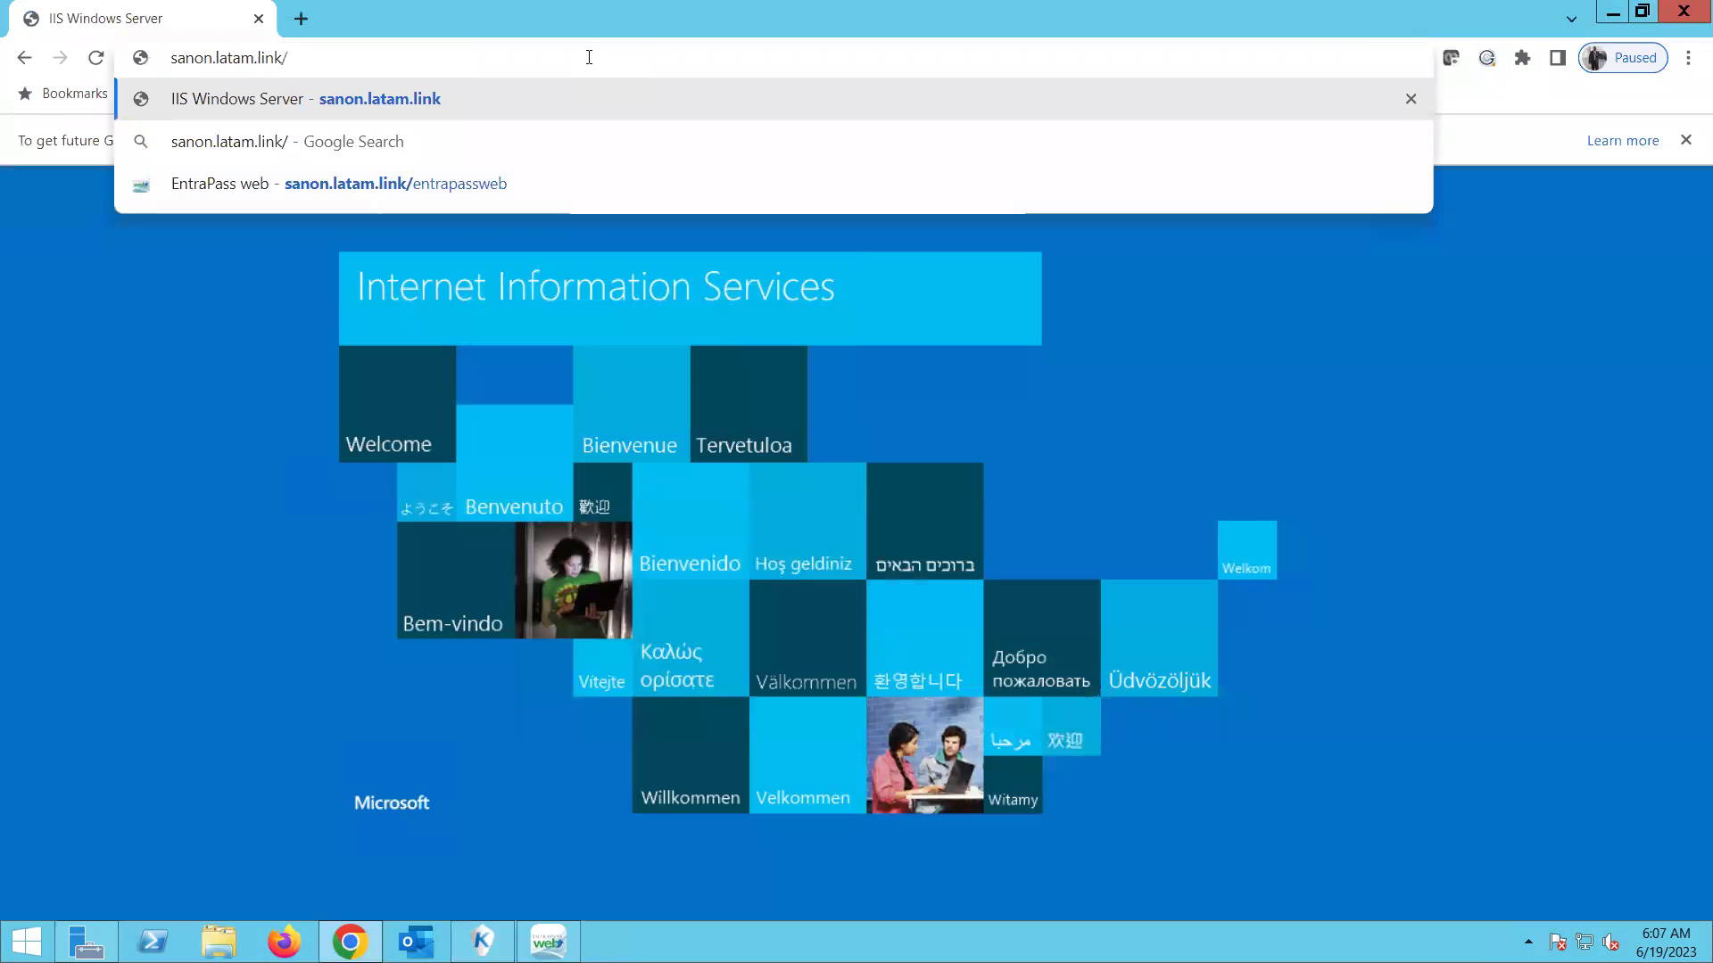
text(entra)
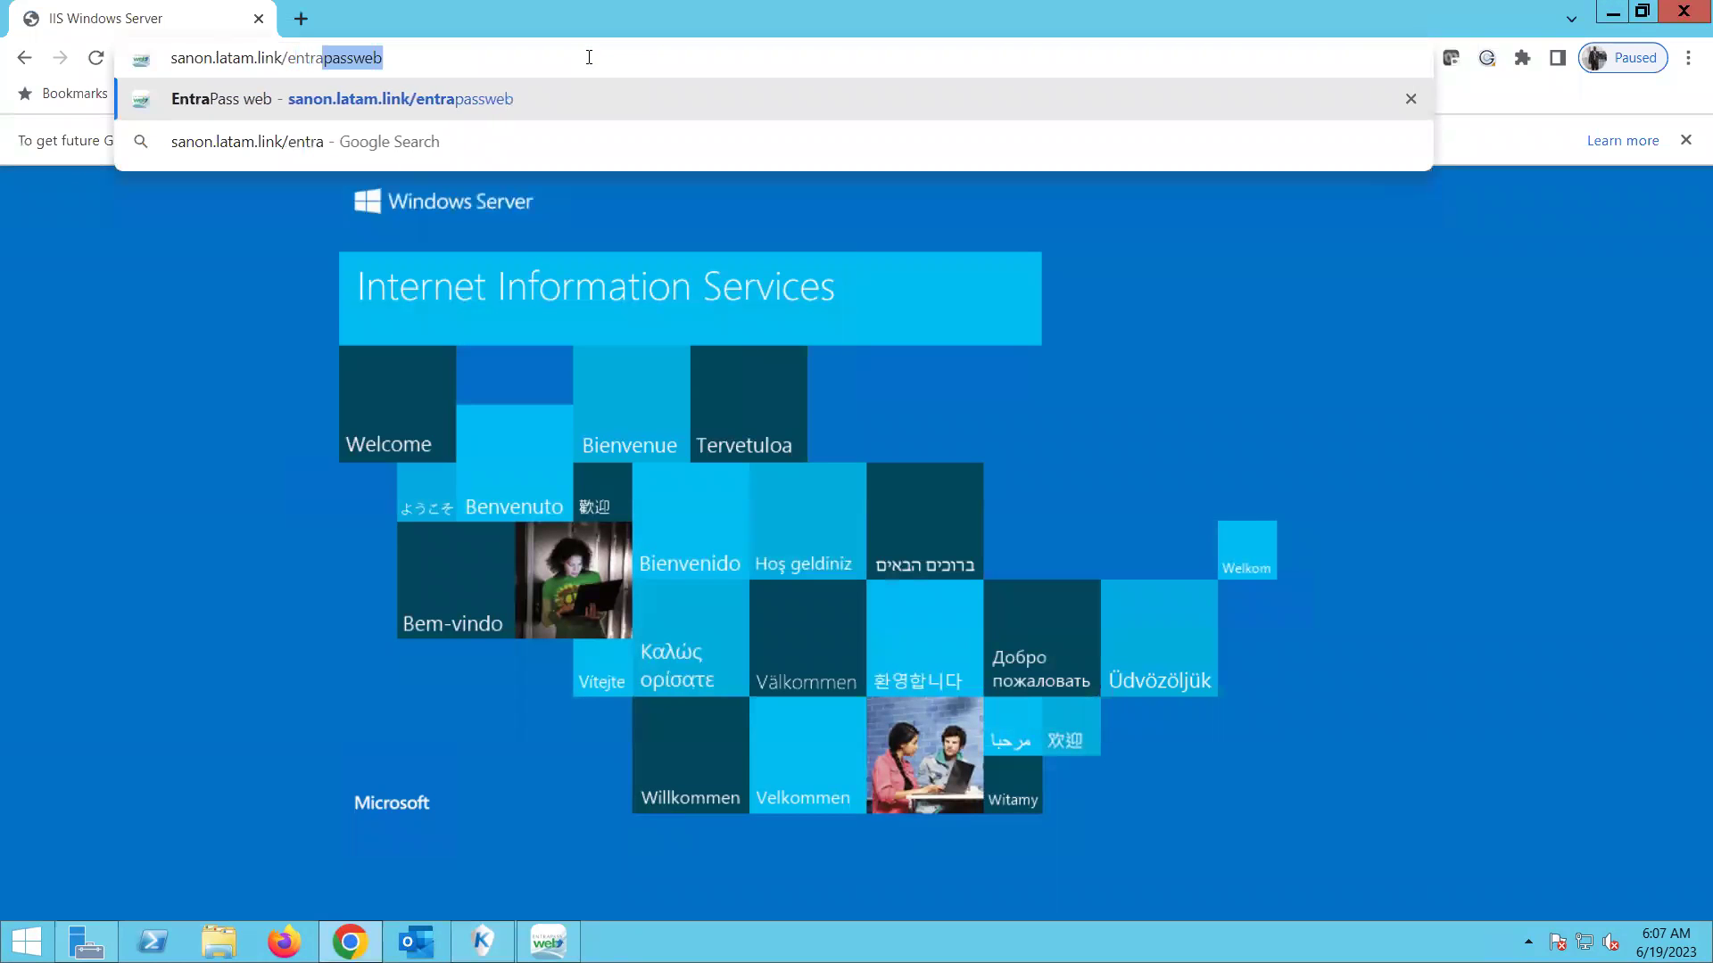
key(Return)
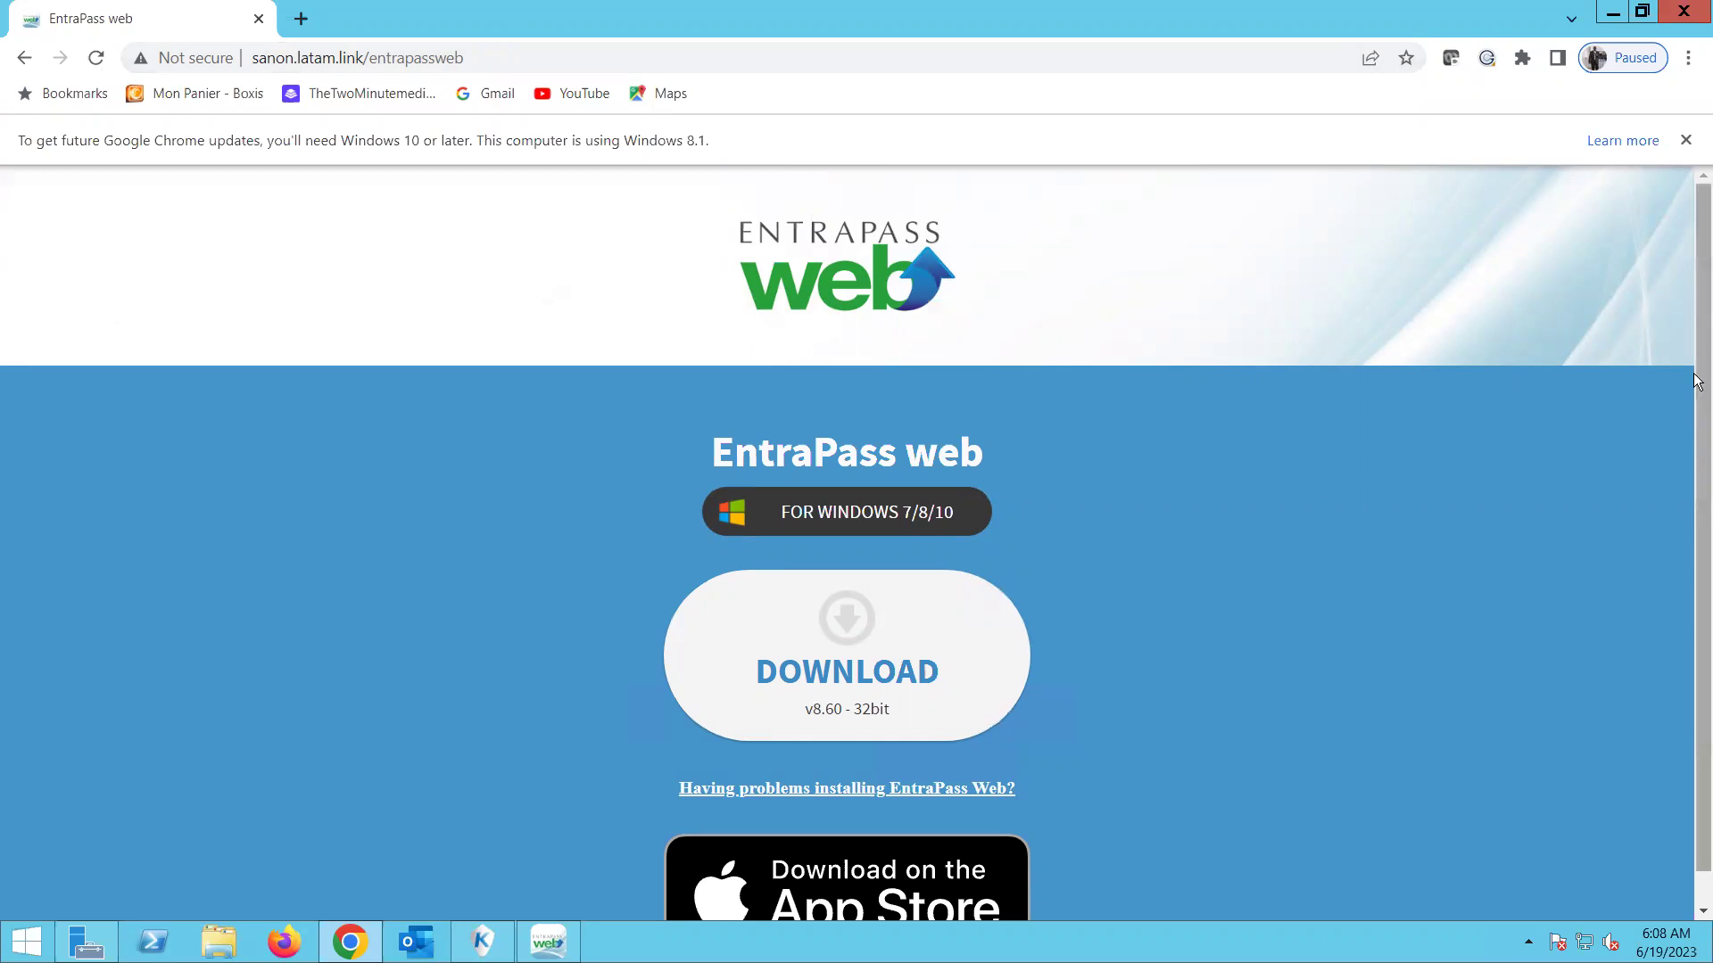
scroll(1695, 482, down, 1)
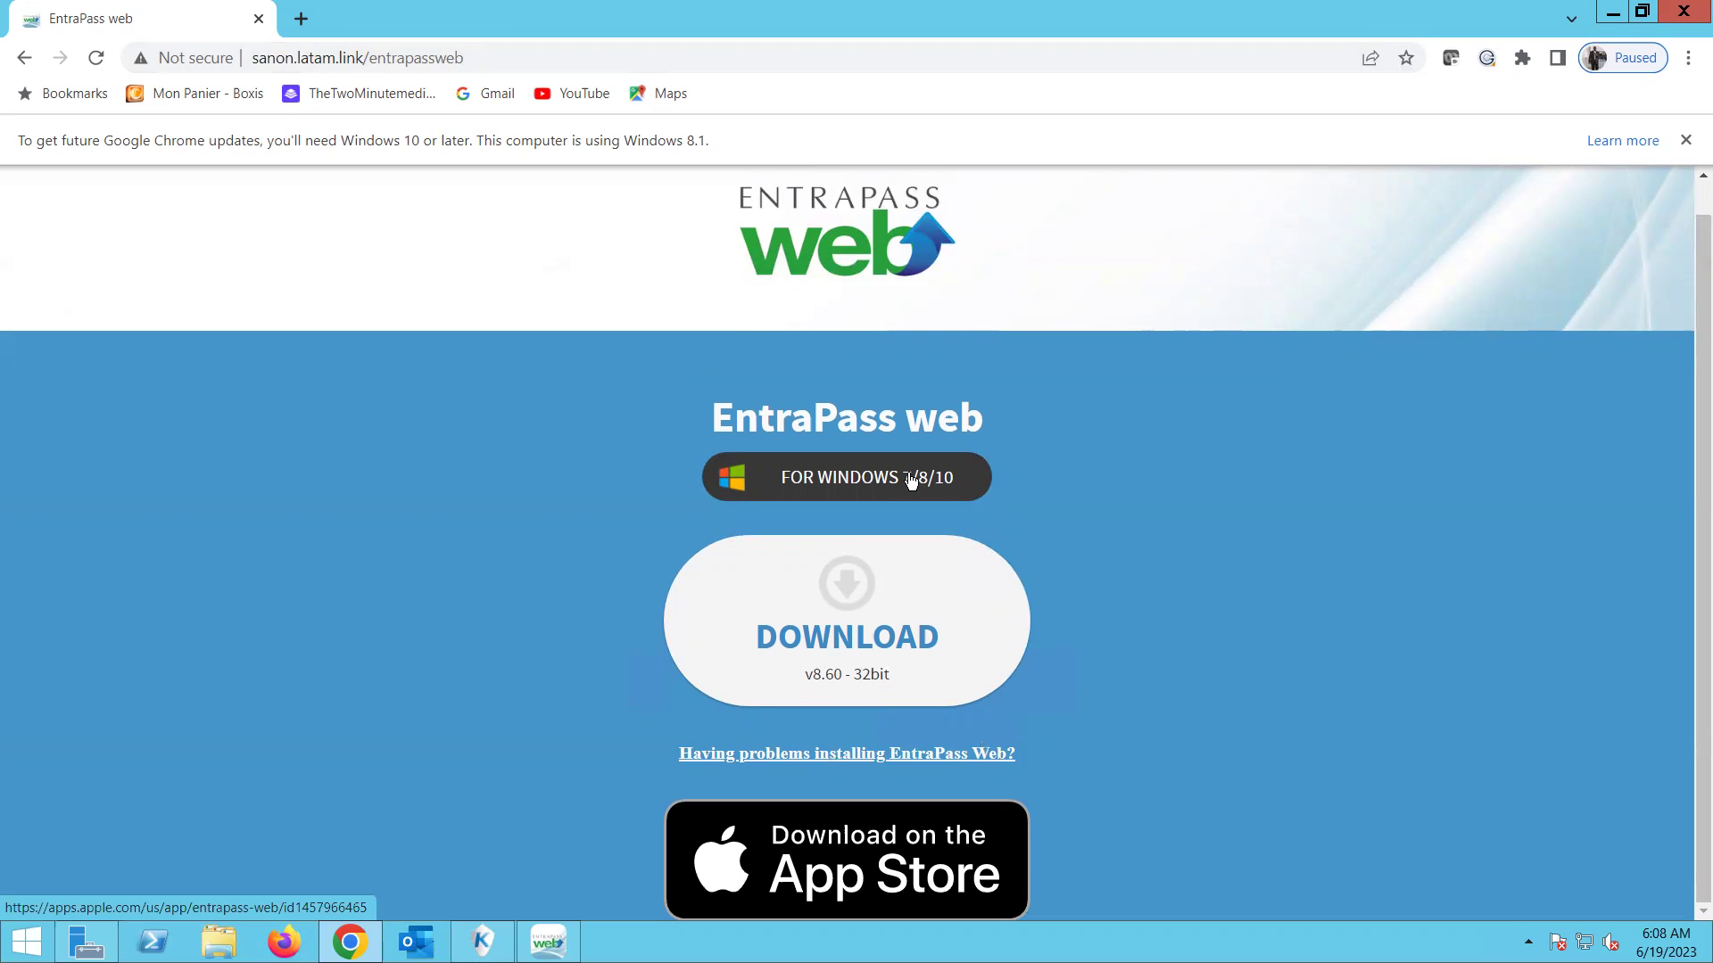
click(1607, 20)
Minimize the Server Workstation and close the EntraPass web login window.
click(1611, 12)
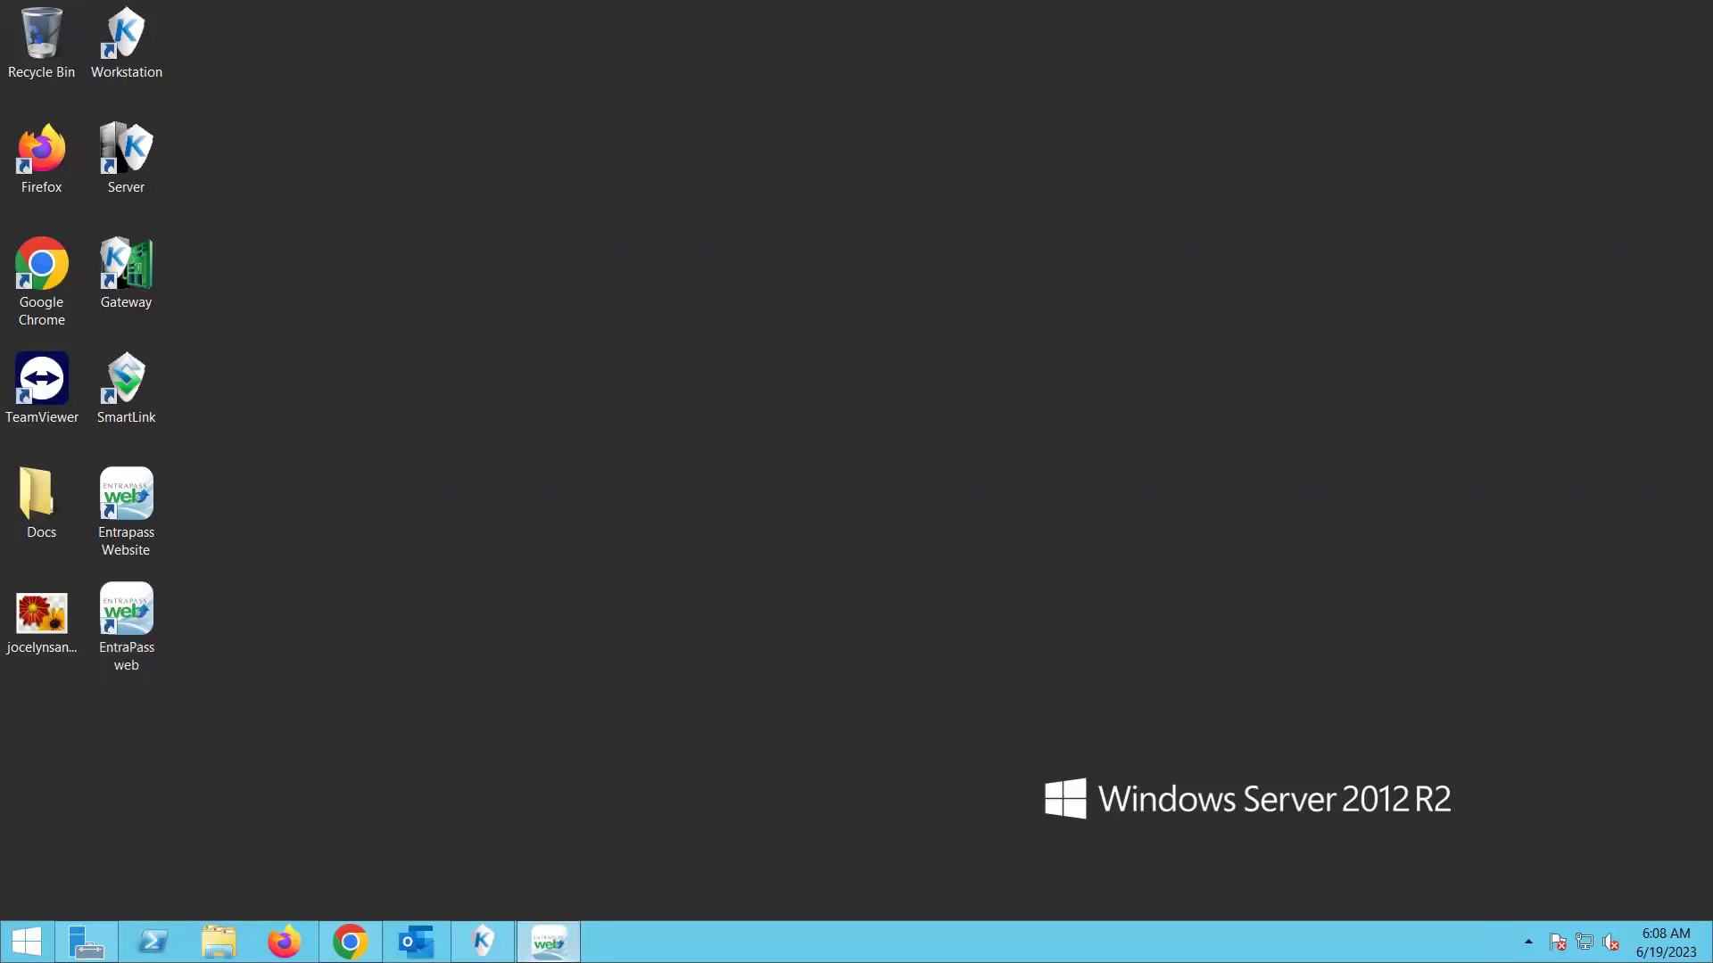
click(547, 942)
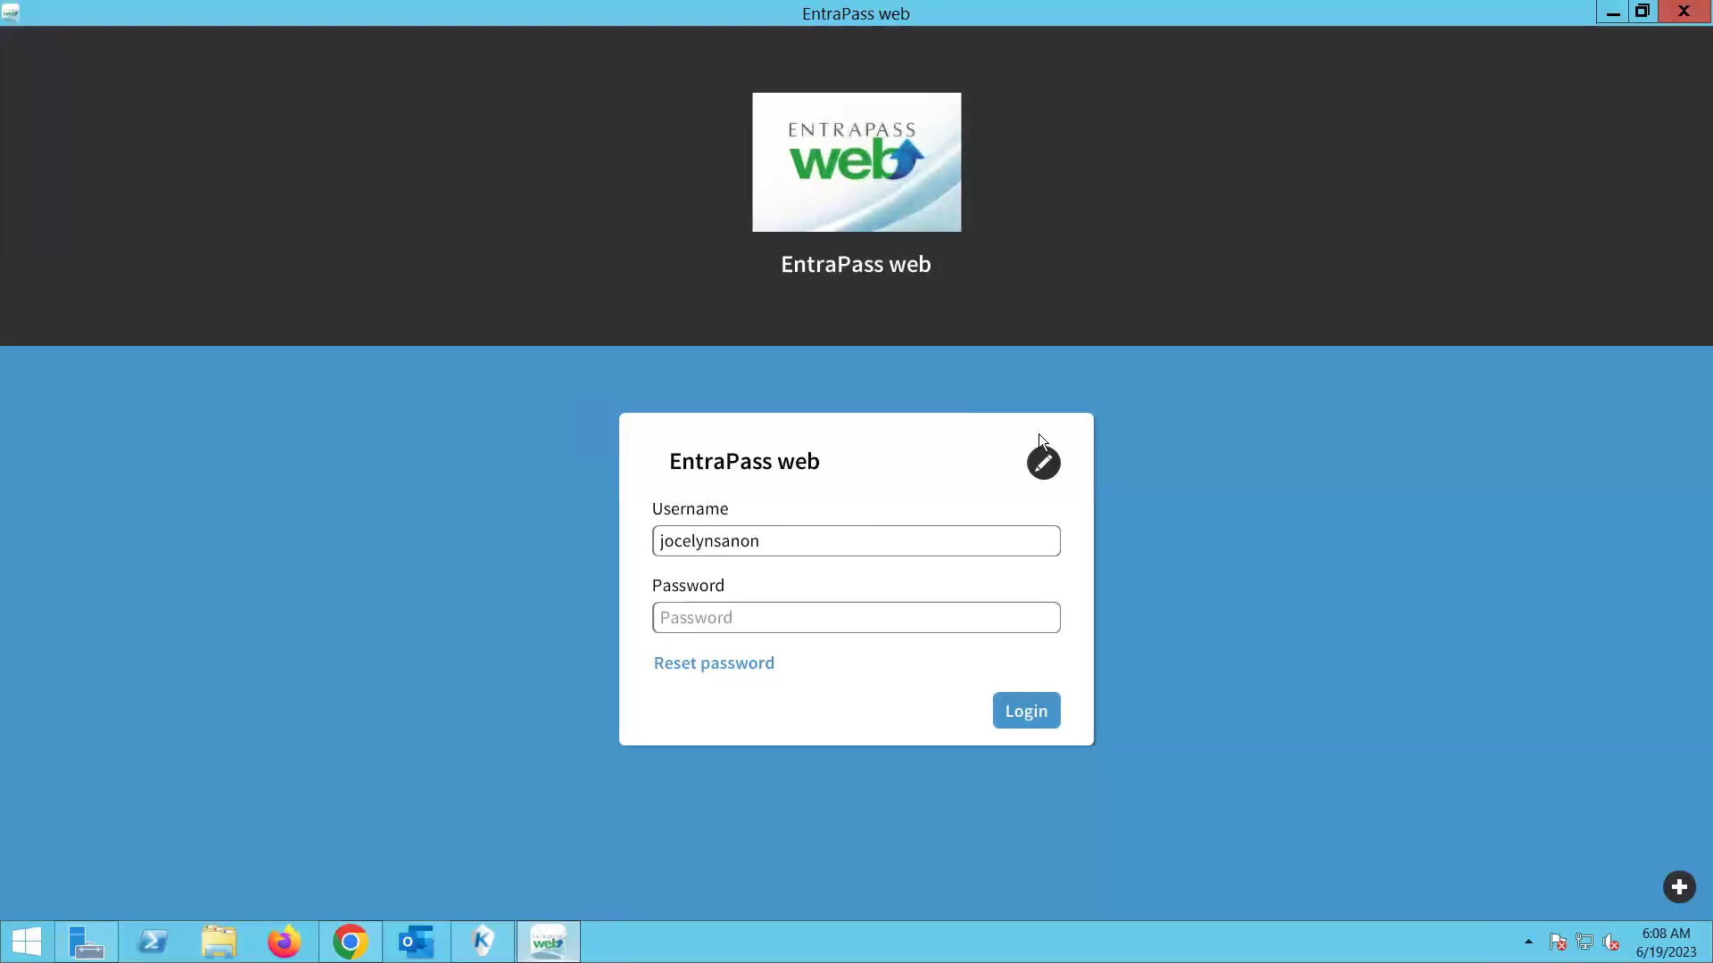
click(1677, 16)
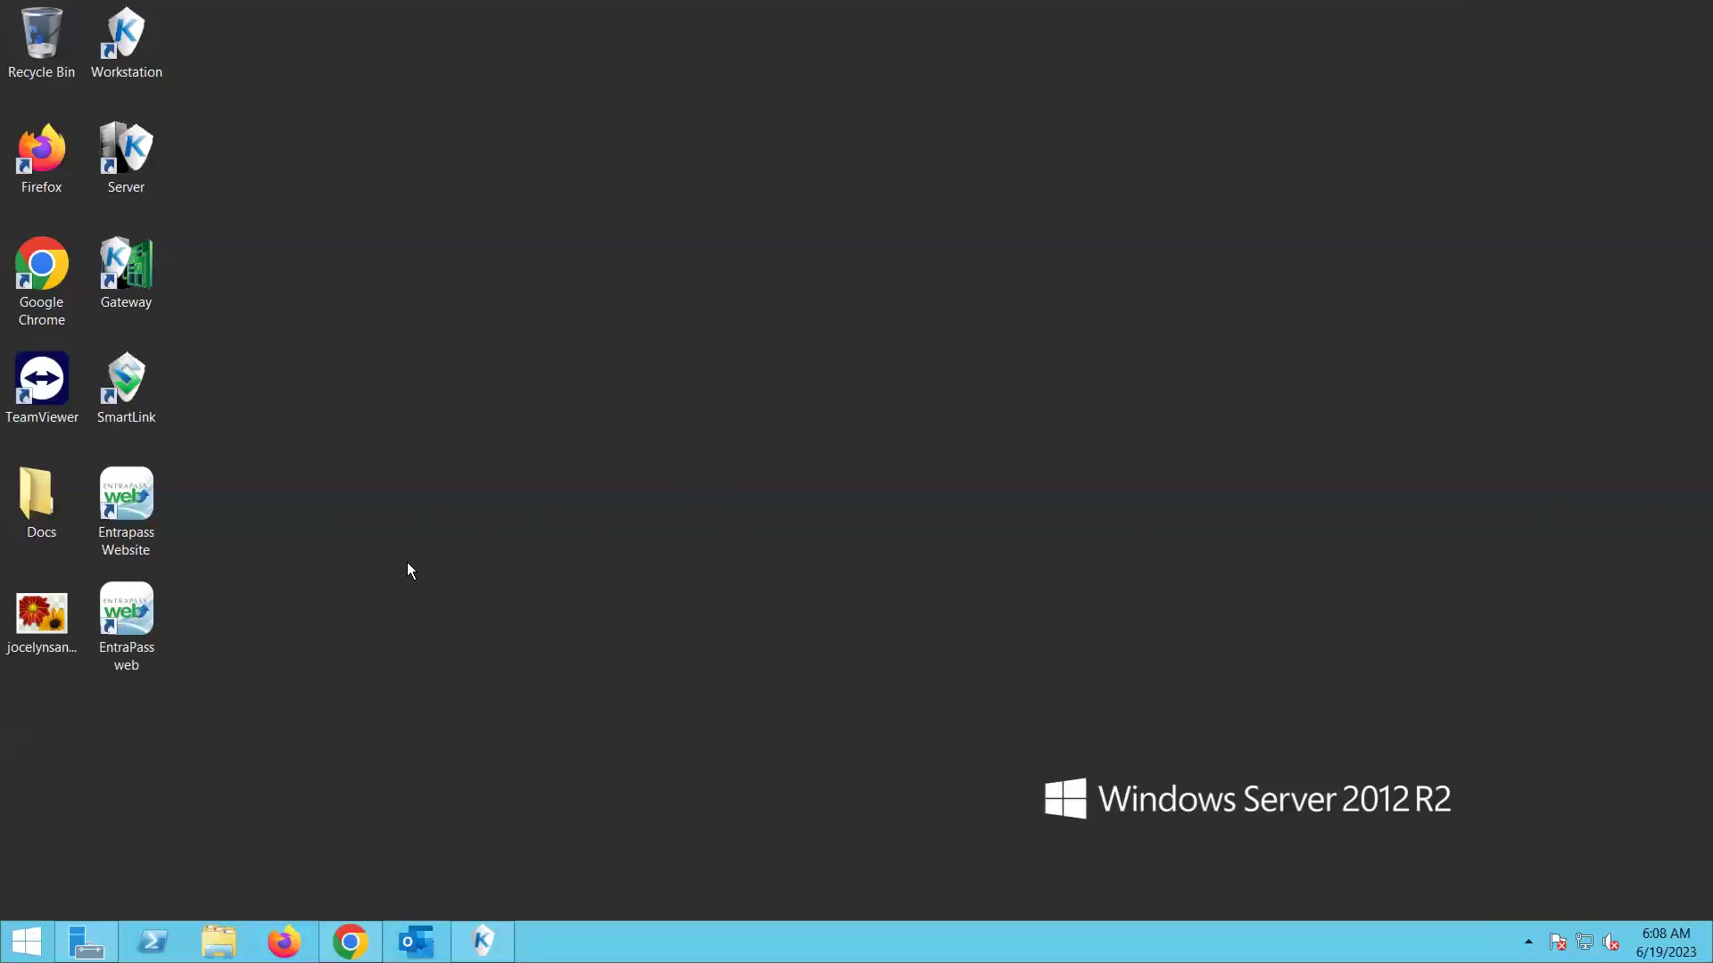
Relaunch EntraPass web from the desktop icon, close it, then log out of the Server Workstation.
double_click(143, 635)
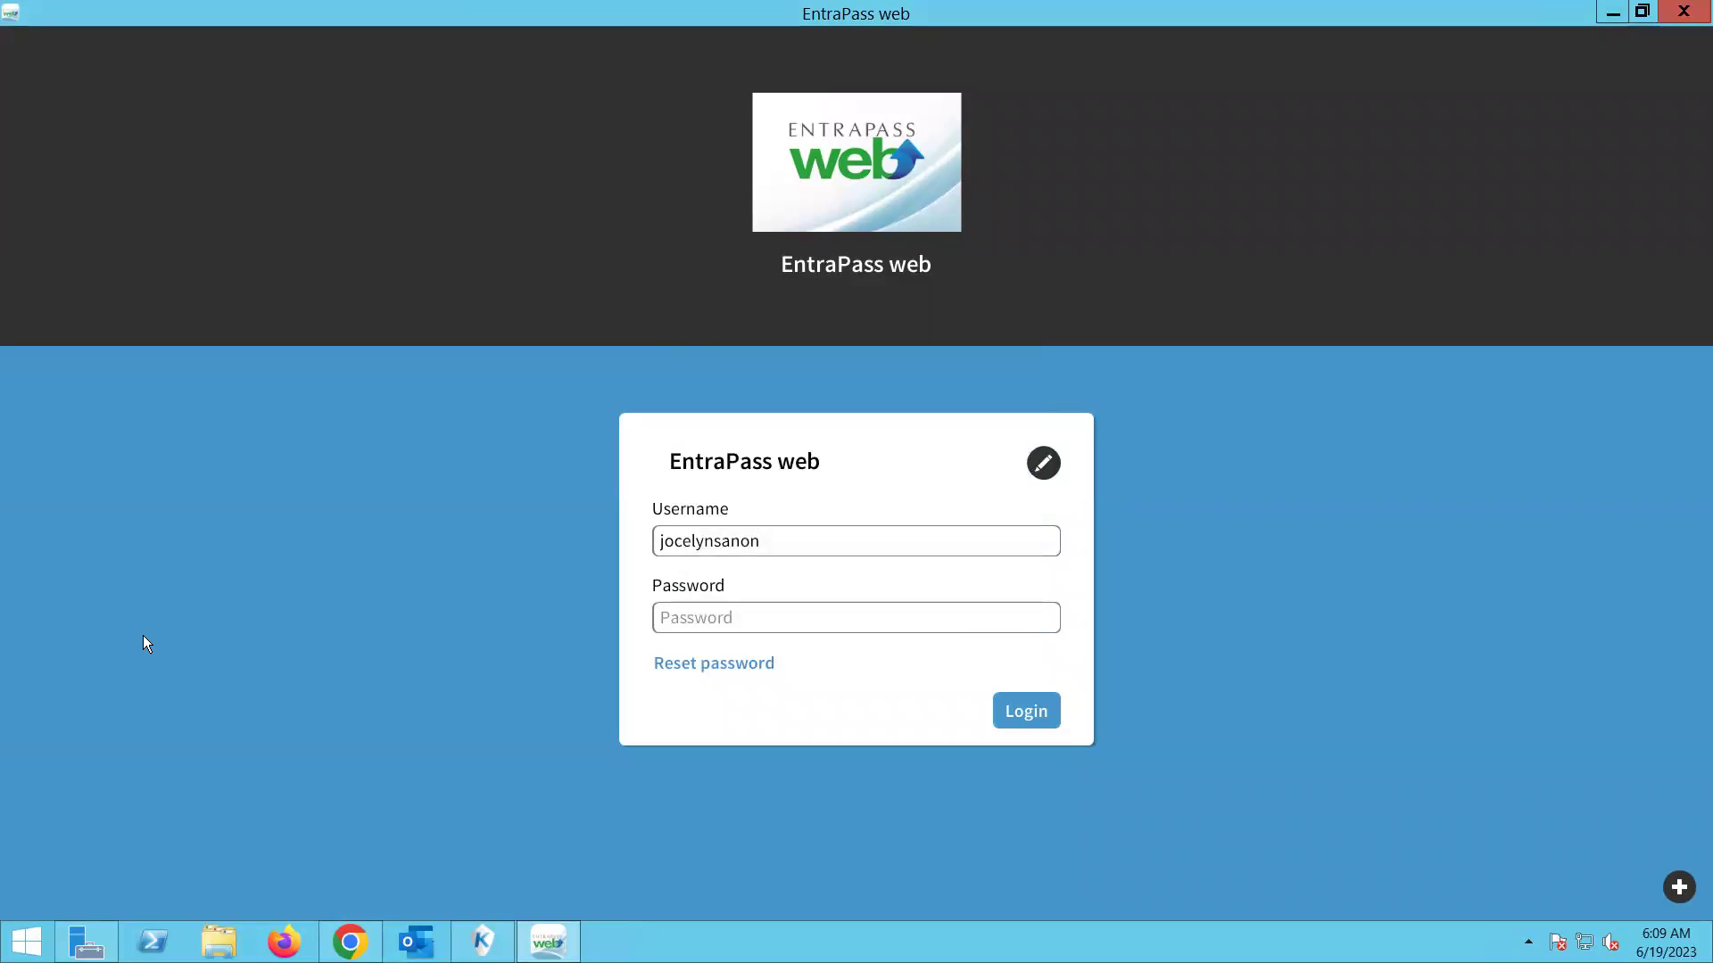
click(1685, 12)
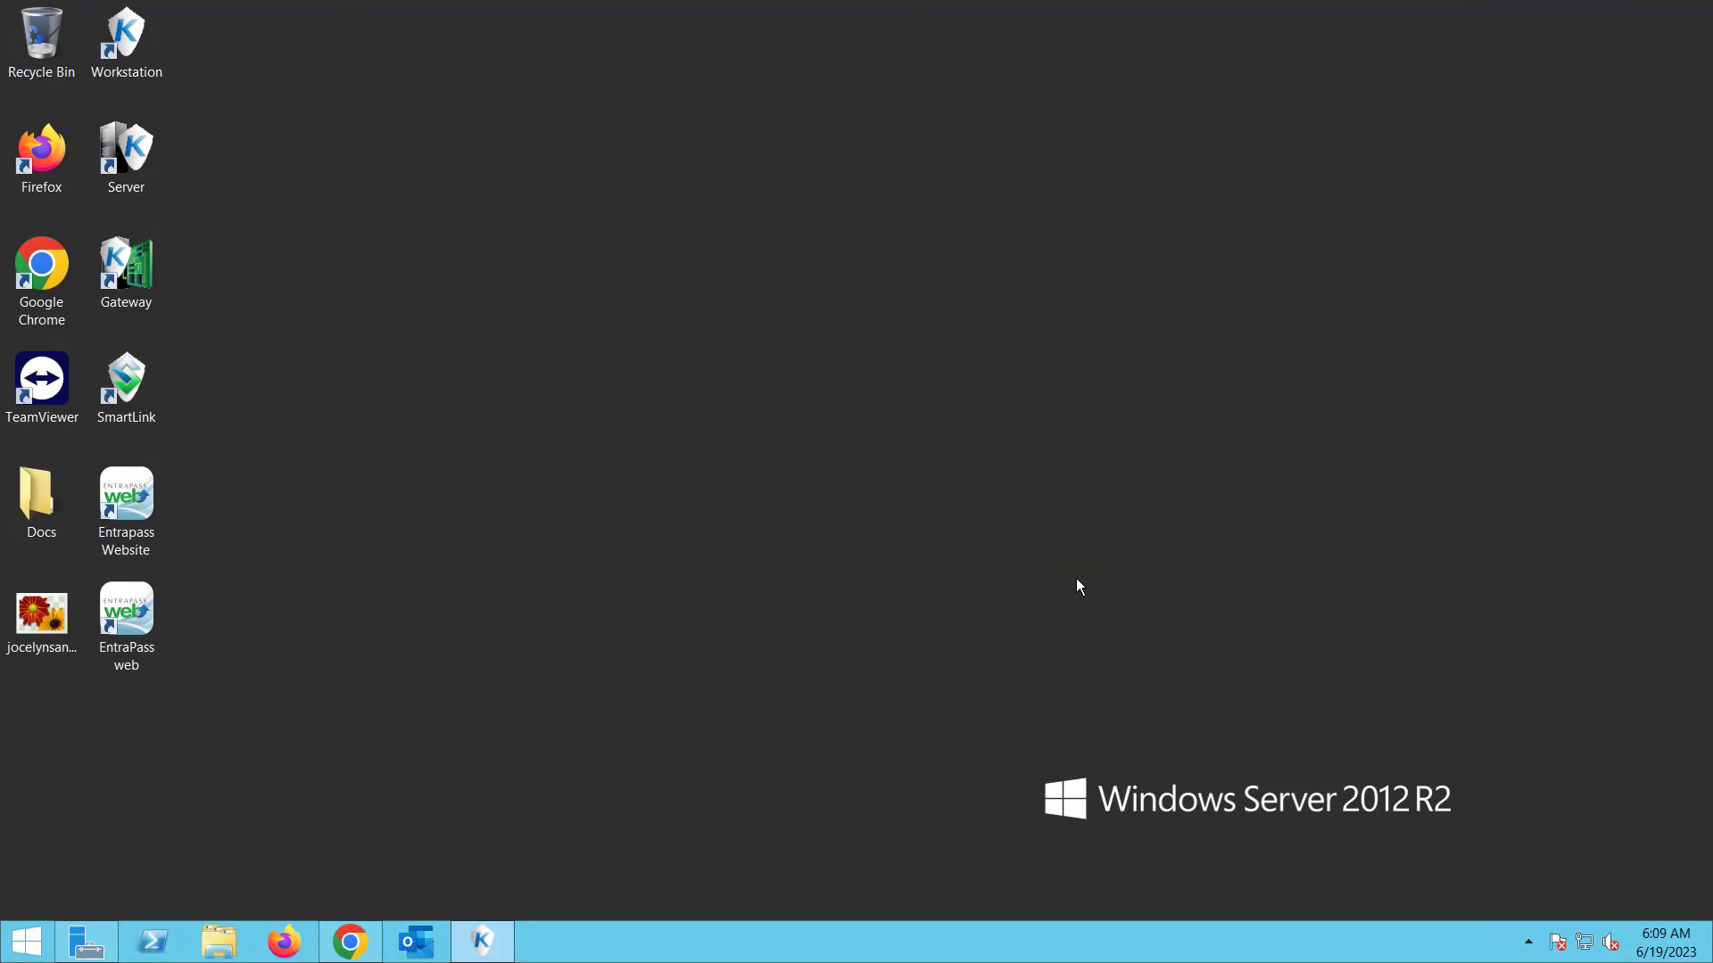
click(482, 941)
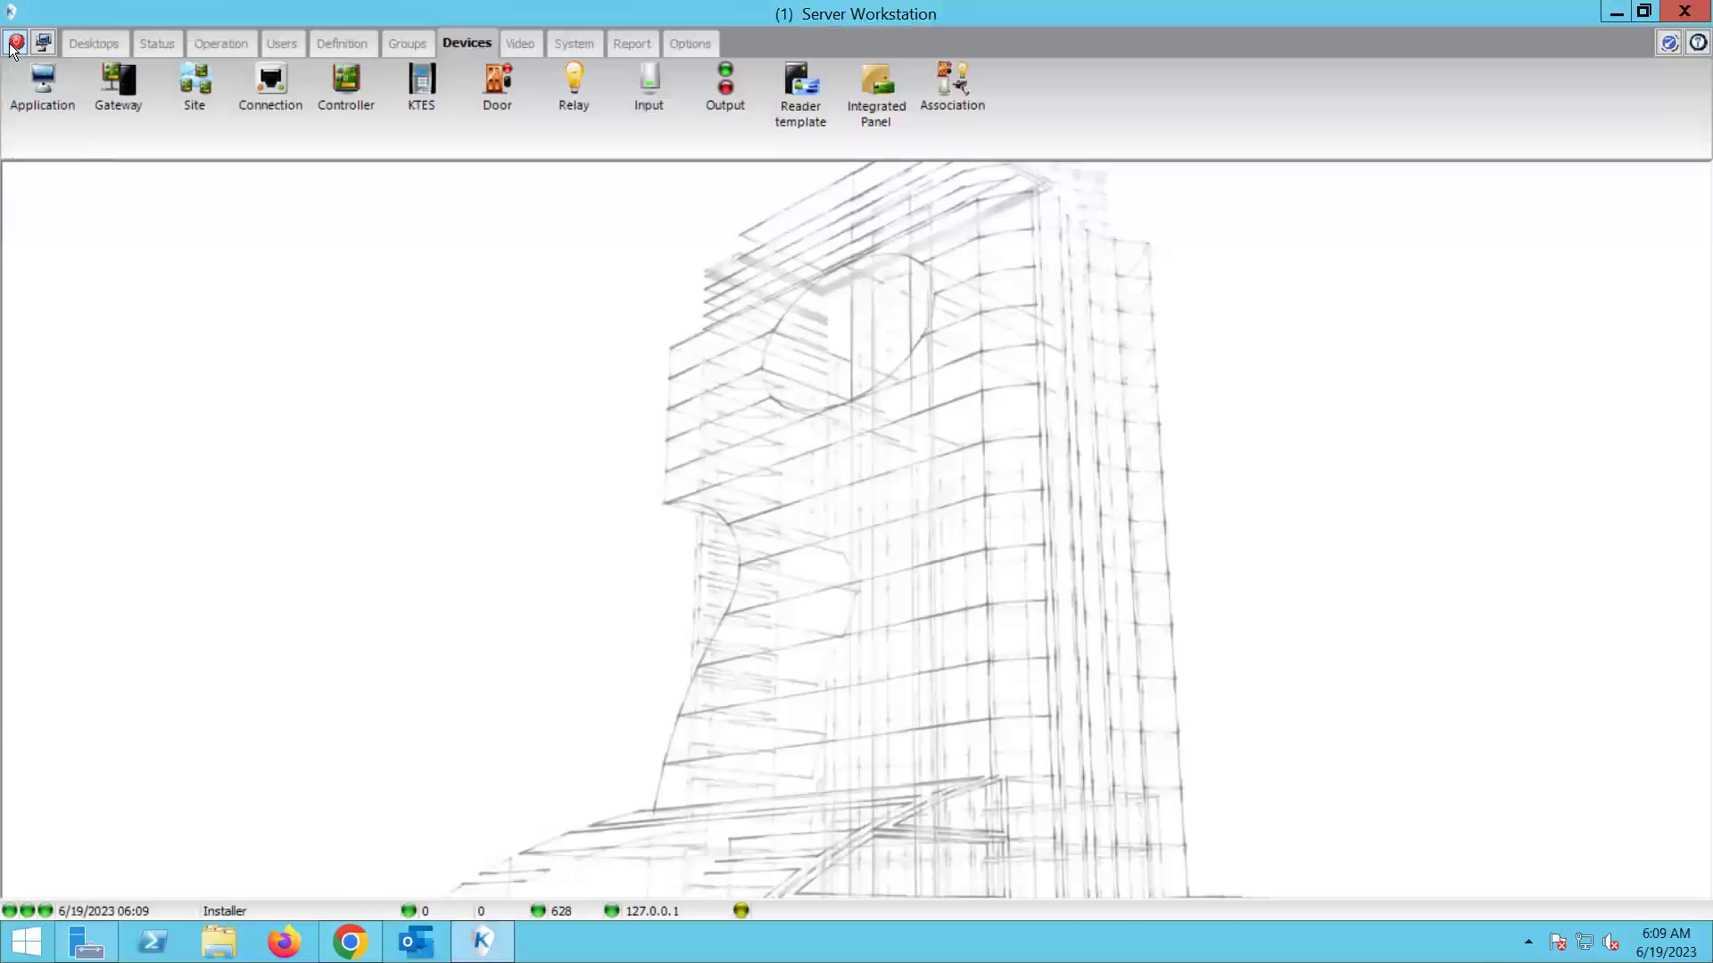
key(super+Down)
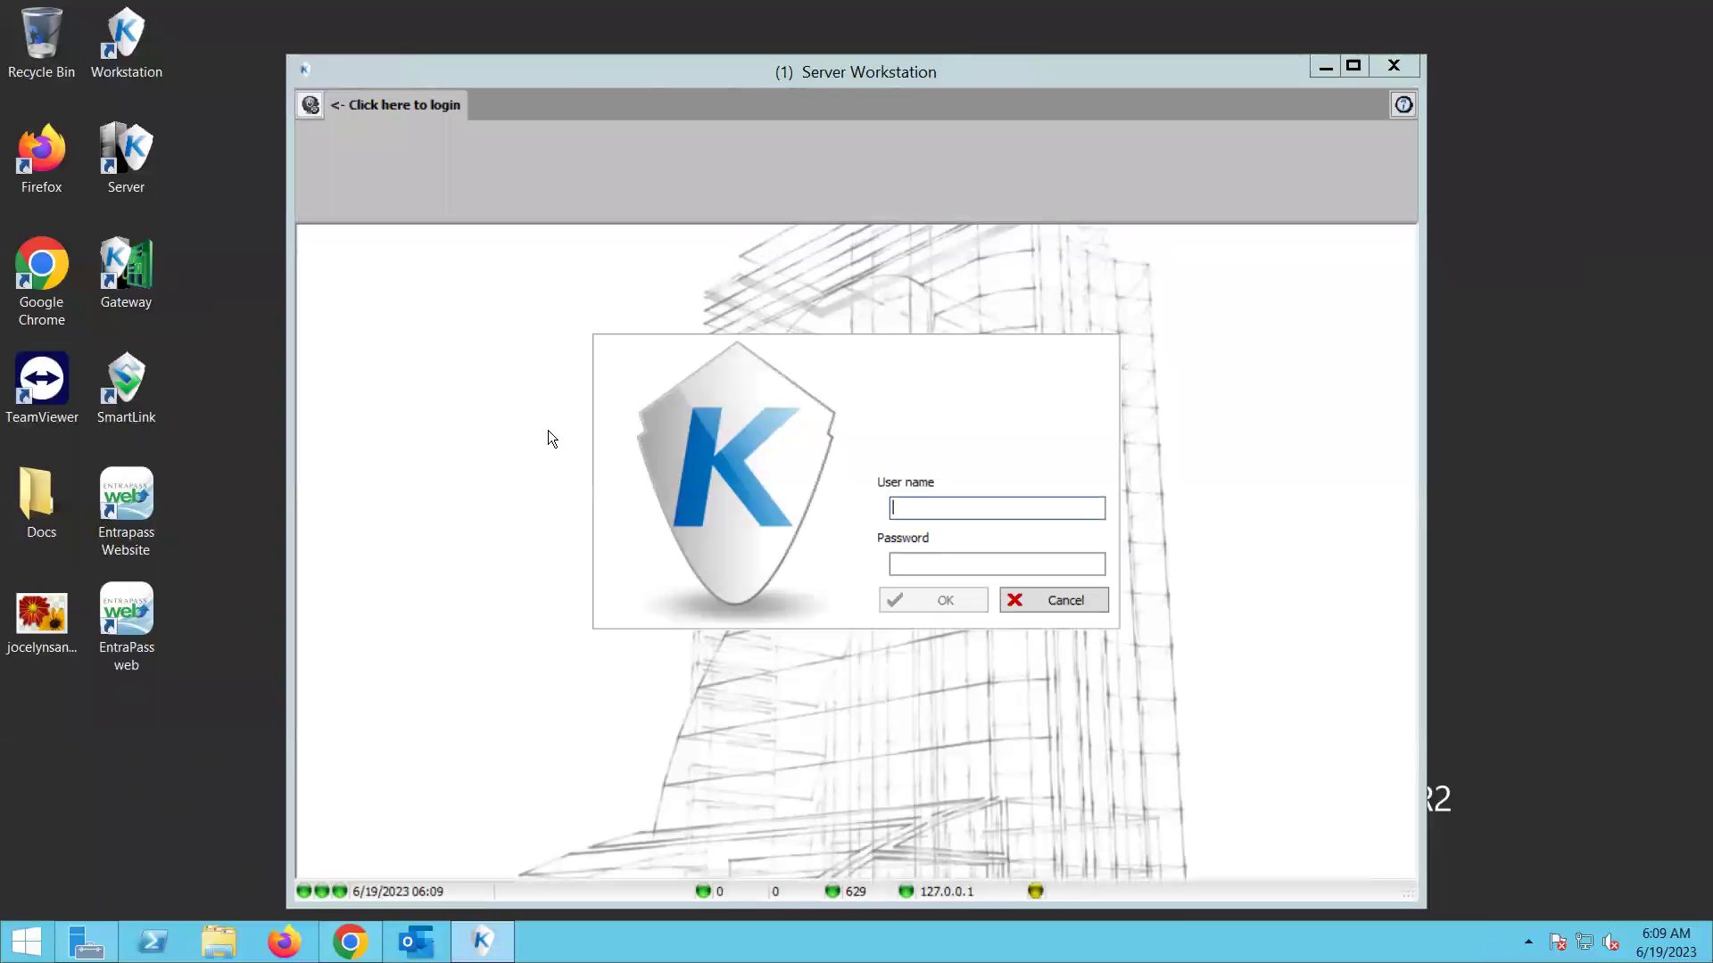